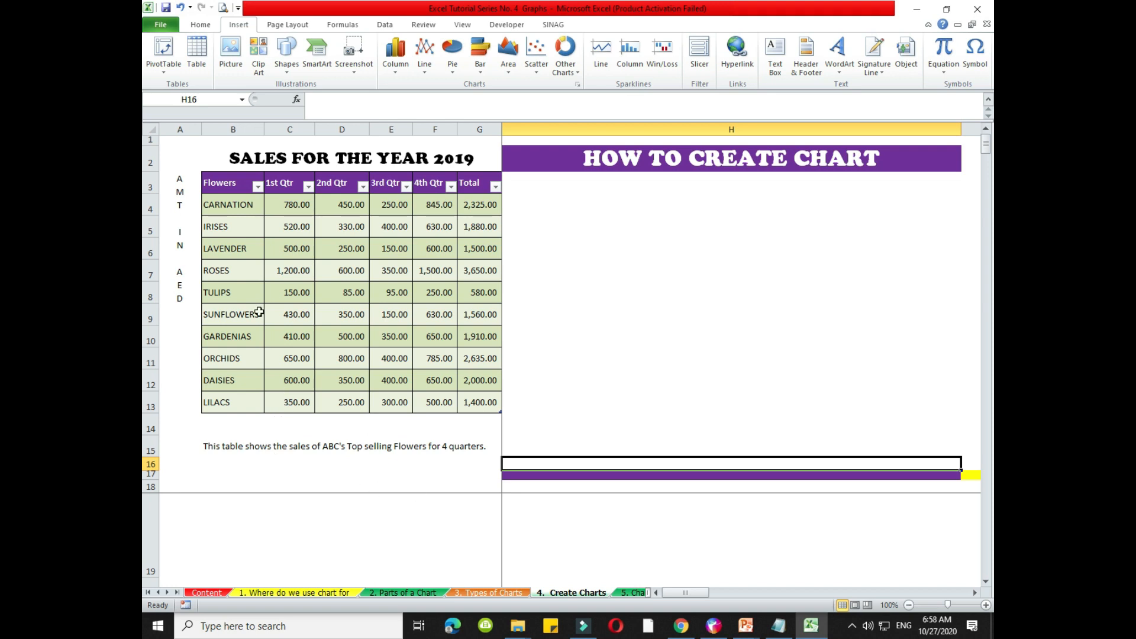
Try an exploded 3-D pie chart on the range B3:D10 beneath the sheet heading, and delete it
{"action": "left_click_drag", "start_coordinate": [226, 187], "coordinate": [376, 408]}
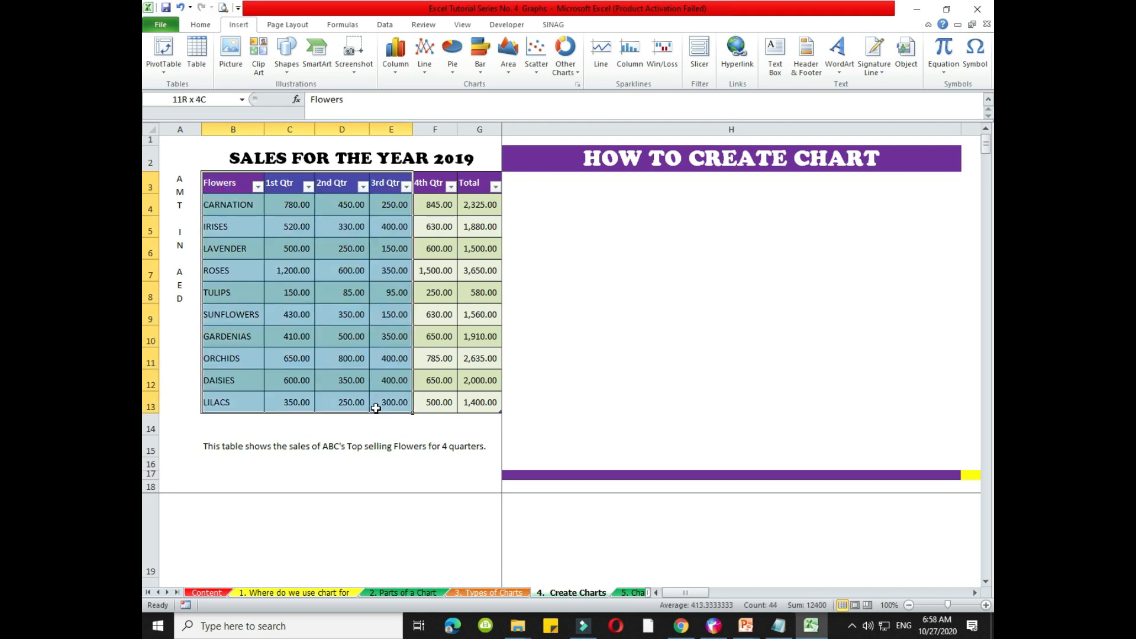
{"action": "left_click", "coordinate": [220, 183]}
{"action": "left_click_drag", "start_coordinate": [219, 183], "coordinate": [329, 341]}
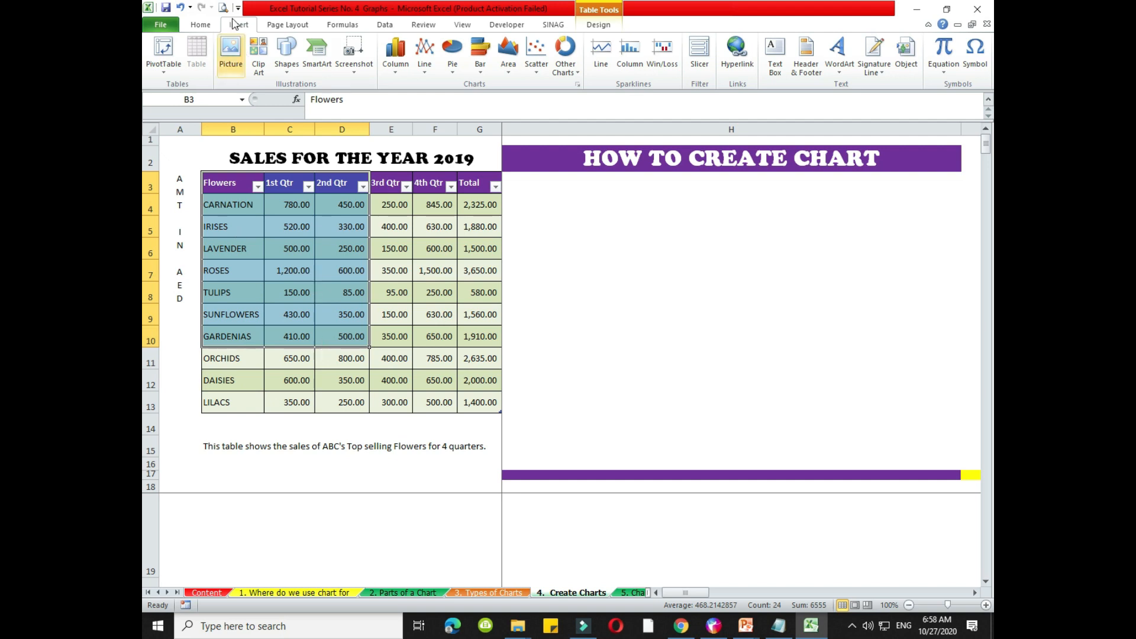
{"action": "left_click", "coordinate": [452, 59]}
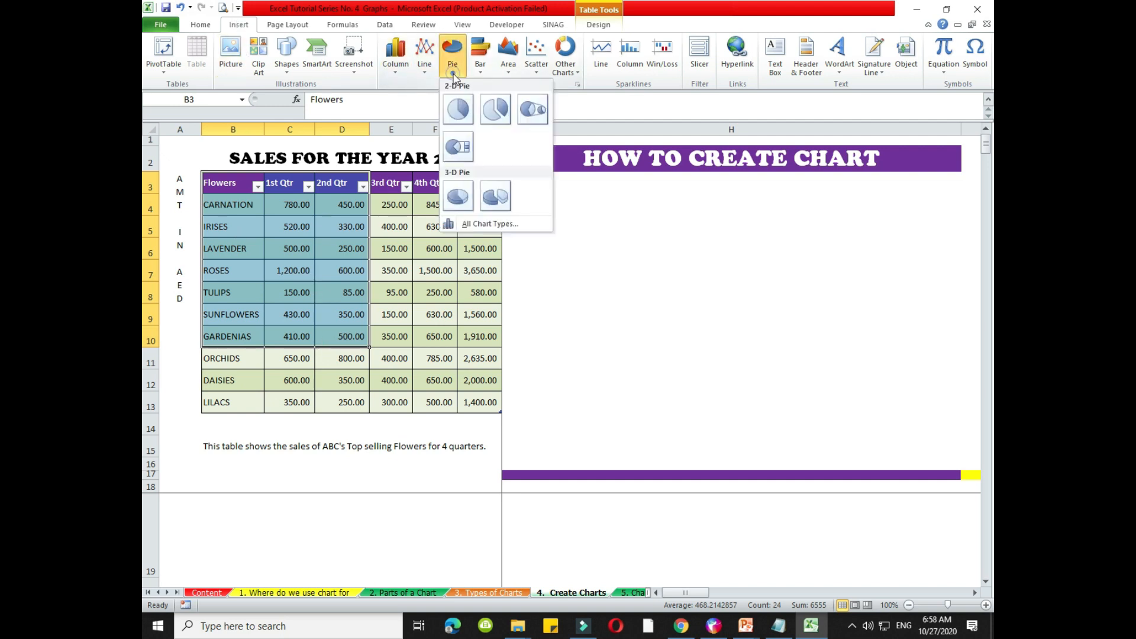
{"action": "left_click", "coordinate": [495, 196]}
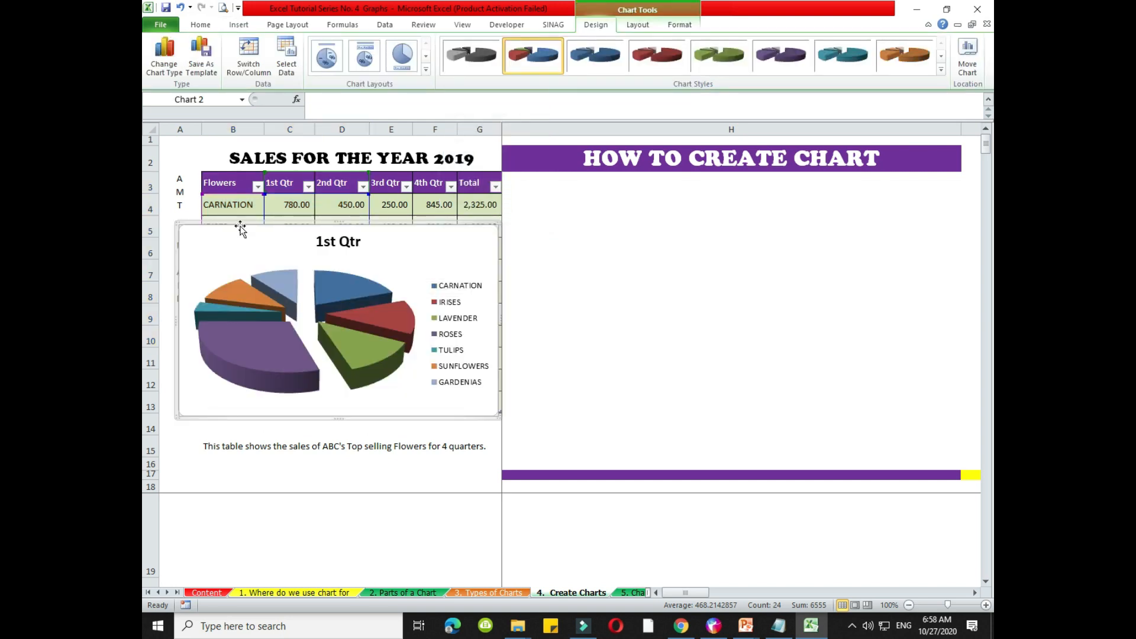
{"action": "left_click_drag", "start_coordinate": [243, 222], "coordinate": [644, 213]}
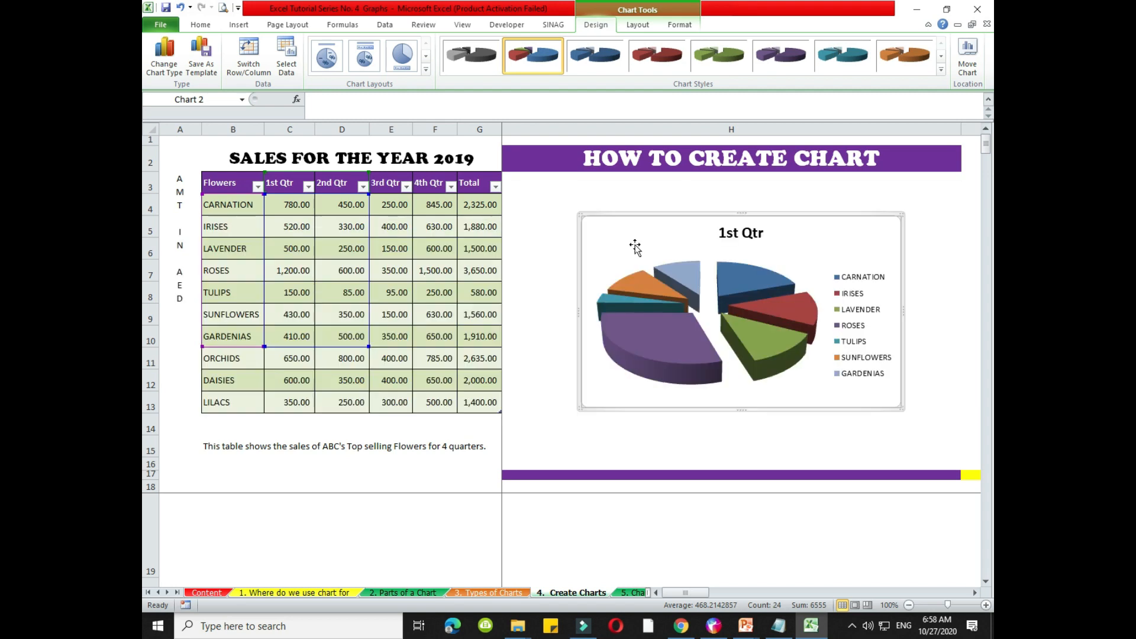
{"action": "key", "text": "Delete"}
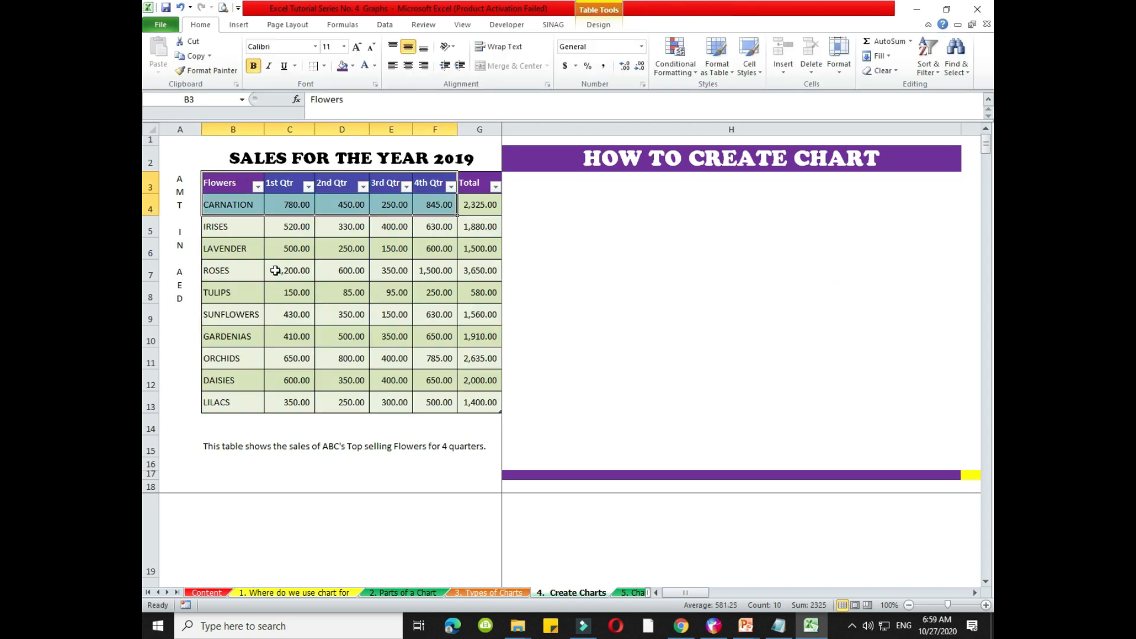
Insert a 3-D clustered column chart from the flower names and four quarters in B3:F13, leaving out the Total column
{"action": "left_click", "coordinate": [214, 182]}
{"action": "left_click_drag", "start_coordinate": [214, 182], "coordinate": [355, 402]}
{"action": "key", "text": "shift+Right"}
{"action": "key", "text": "shift+Right"}
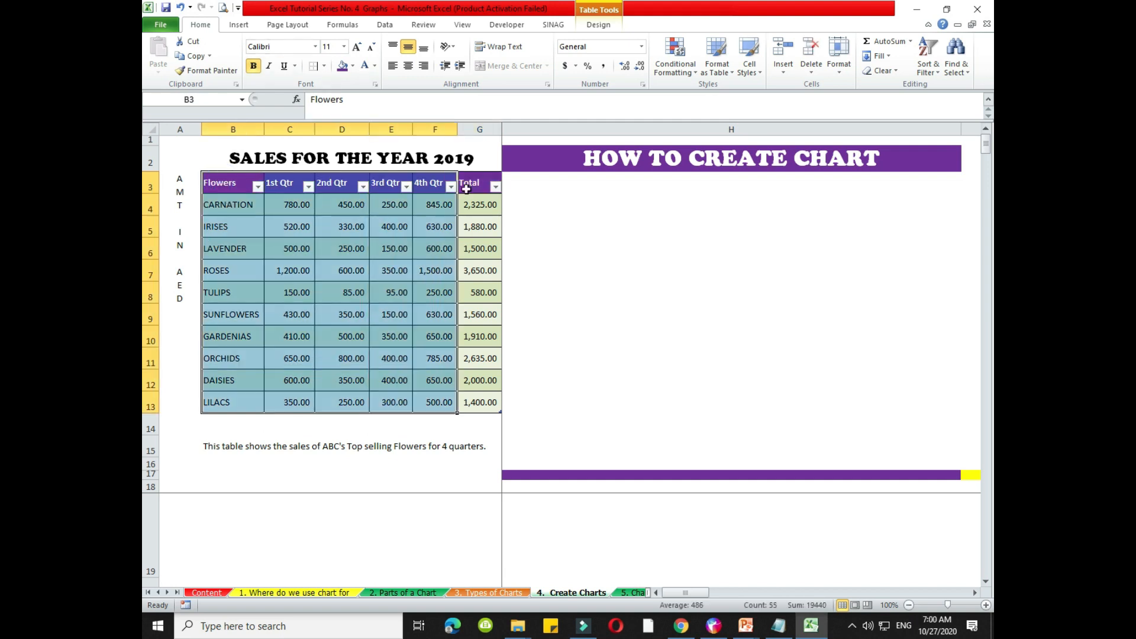
{"action": "left_click_drag", "start_coordinate": [223, 183], "coordinate": [437, 399]}
{"action": "left_click", "coordinate": [239, 24]}
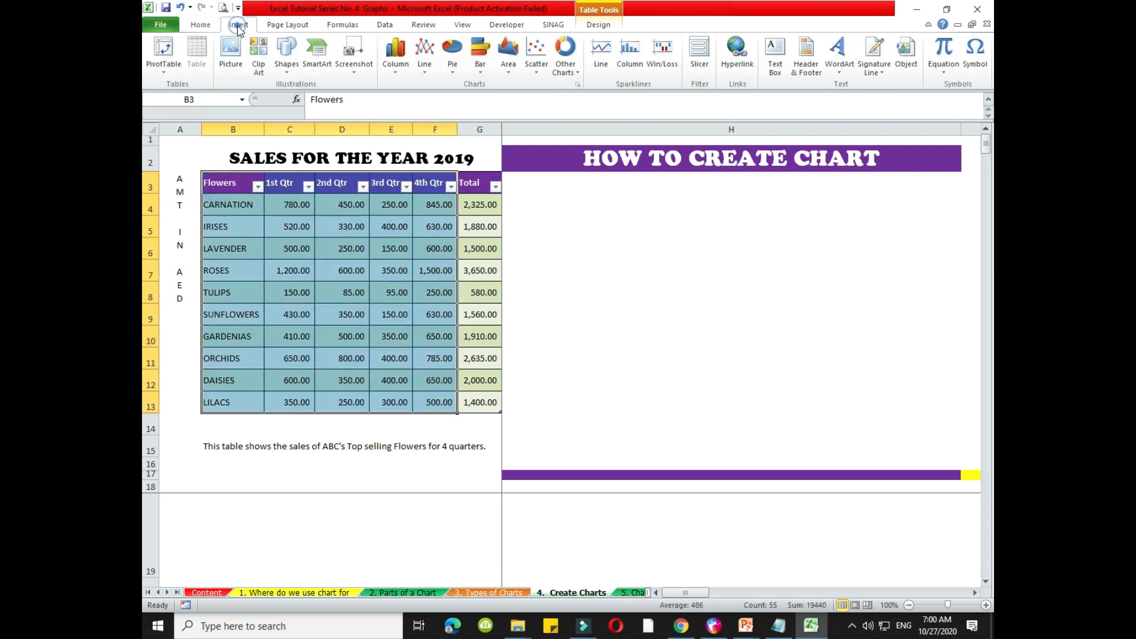
{"action": "left_click", "coordinate": [396, 59]}
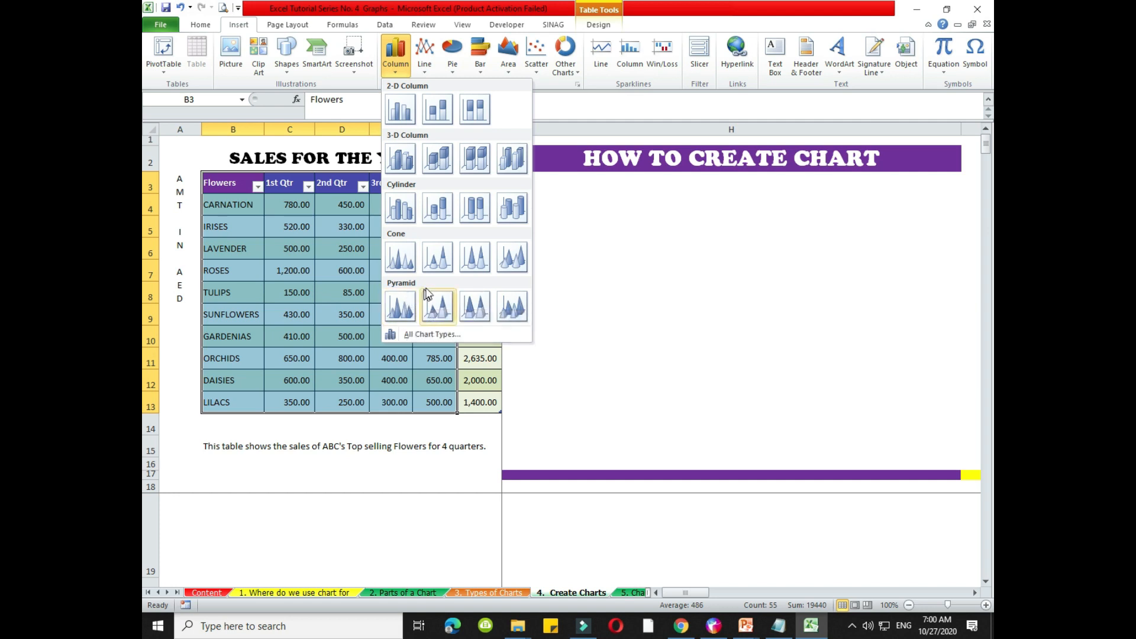
{"action": "left_click", "coordinate": [407, 112]}
Place the column chart under the HOW TO CREATE CHART heading and enlarge it to fill the empty space
{"action": "left_click_drag", "start_coordinate": [578, 209], "coordinate": [578, 209]}
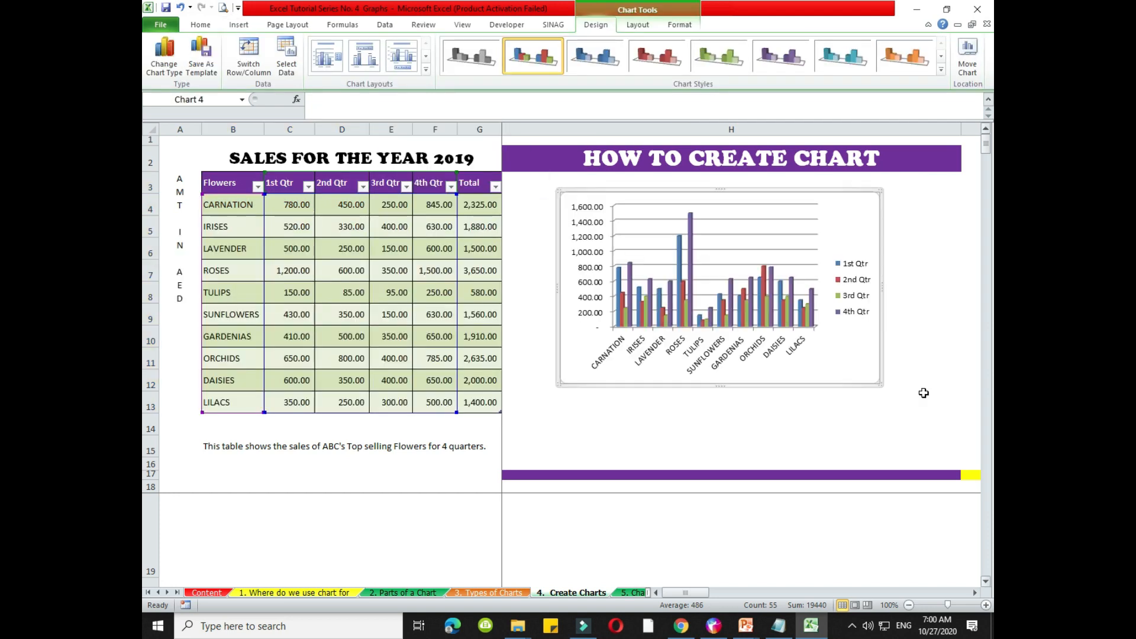
{"action": "left_click_drag", "start_coordinate": [881, 385], "coordinate": [911, 411]}
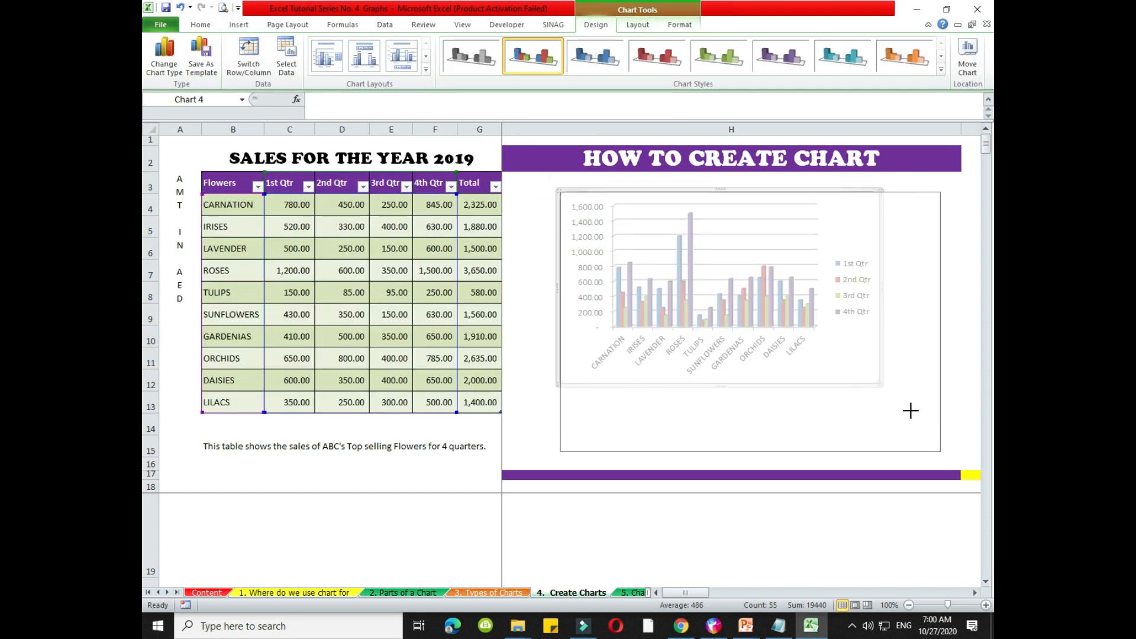
{"action": "left_click_drag", "start_coordinate": [559, 195], "coordinate": [548, 190]}
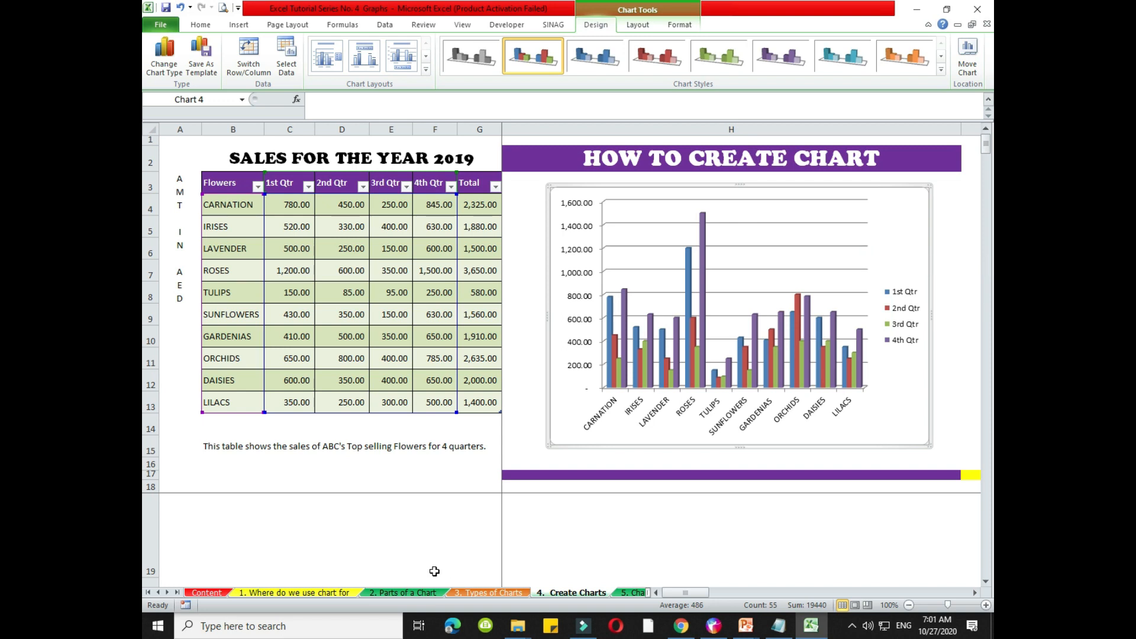
{"action": "left_click", "coordinate": [531, 406]}
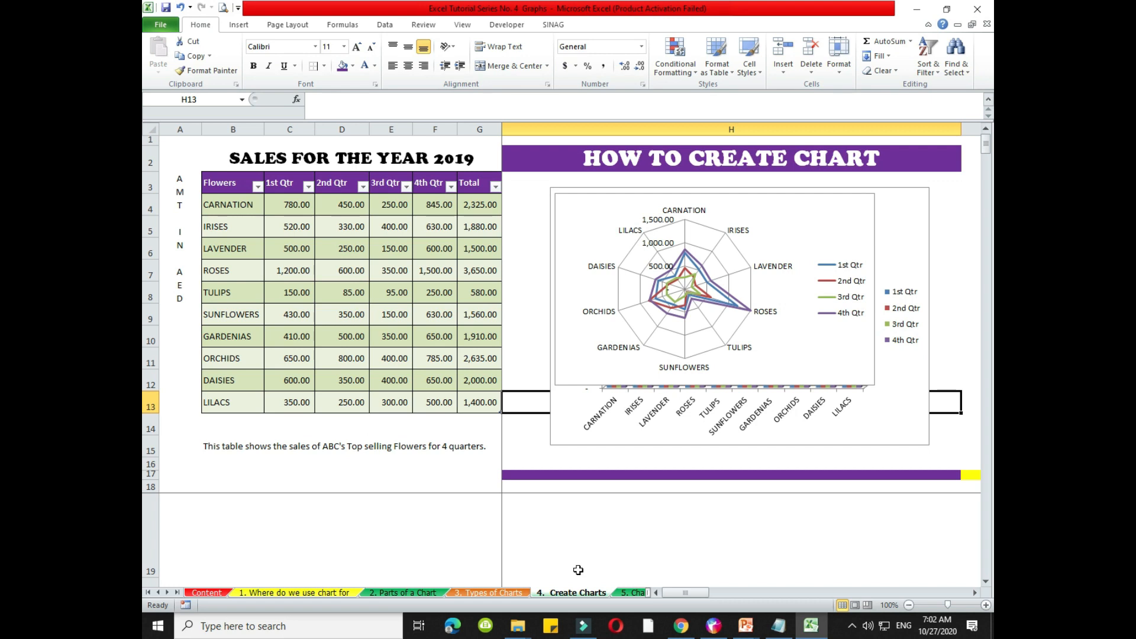
On the "5. Change background" sheet, insert a scatter chart with straight lines from B3:F13 and enlarge it beneath the heading
{"action": "left_click", "coordinate": [627, 595]}
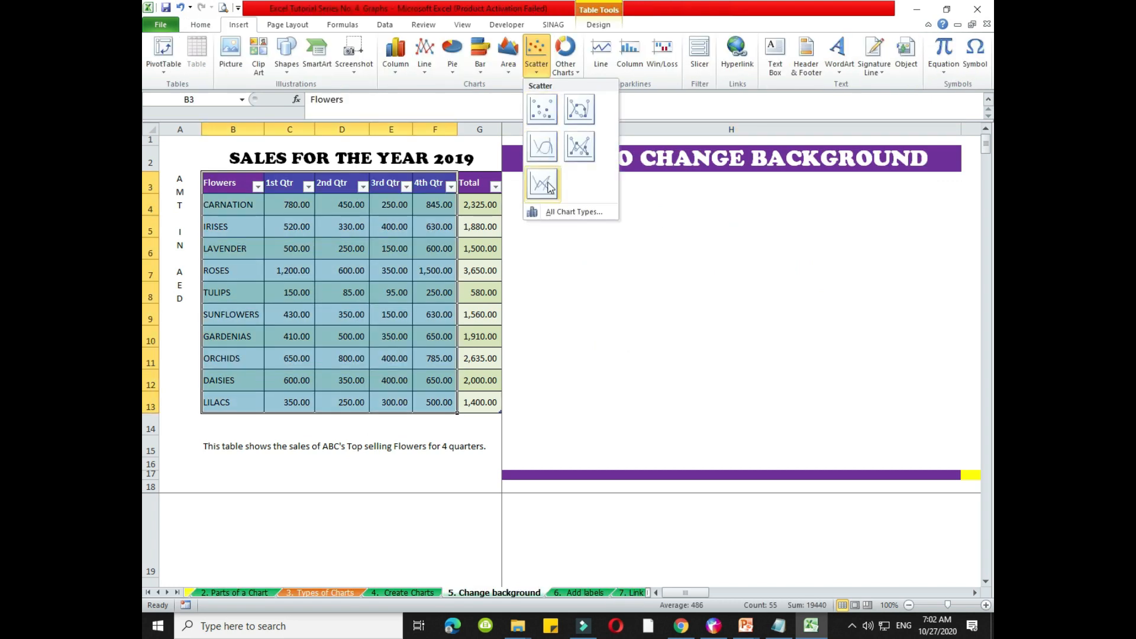
{"action": "left_click", "coordinate": [549, 188]}
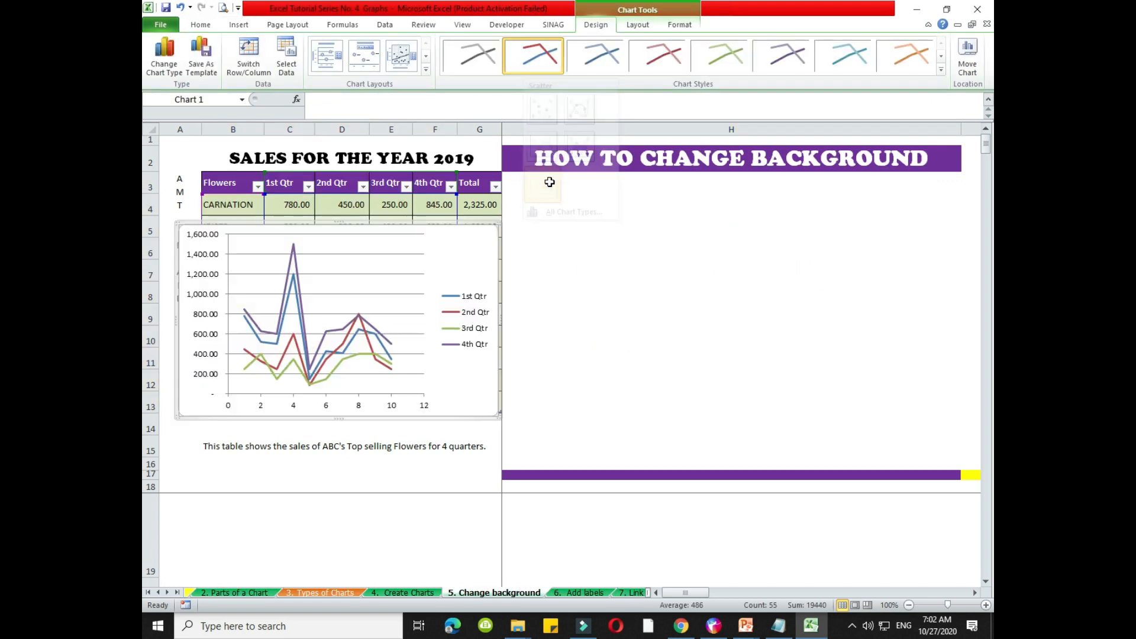
{"action": "left_click_drag", "start_coordinate": [187, 228], "coordinate": [543, 184]}
{"action": "left_click_drag", "start_coordinate": [853, 371], "coordinate": [933, 460]}
Fill the scatter chart's chart area with picture 8 from the Nature pictures folder
{"action": "left_click", "coordinate": [903, 217]}
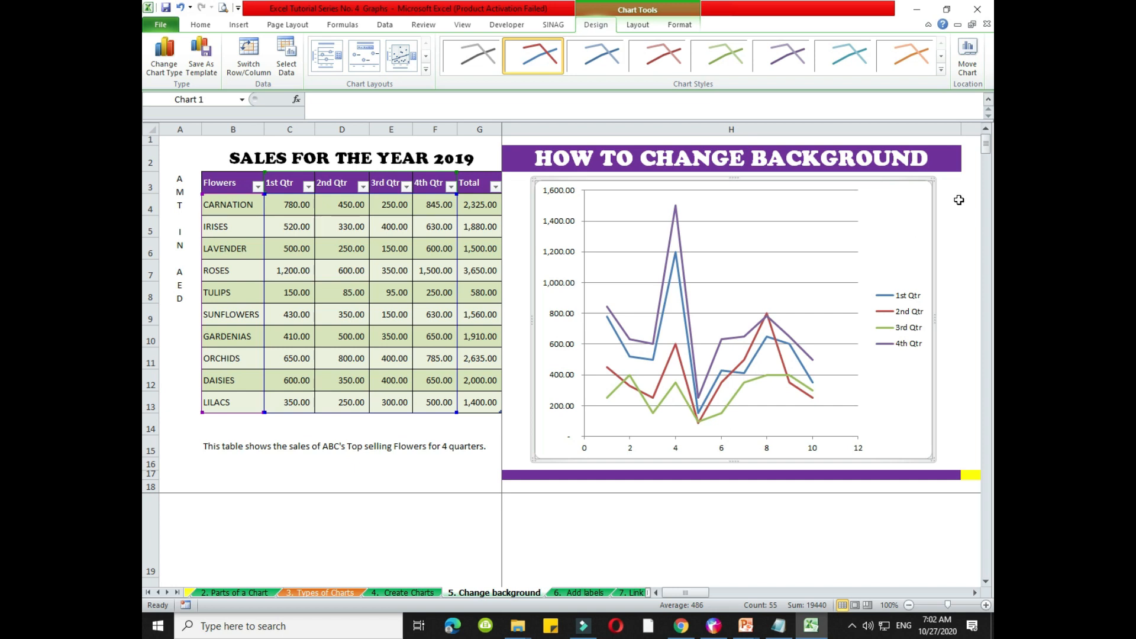
{"action": "left_click", "coordinate": [935, 195]}
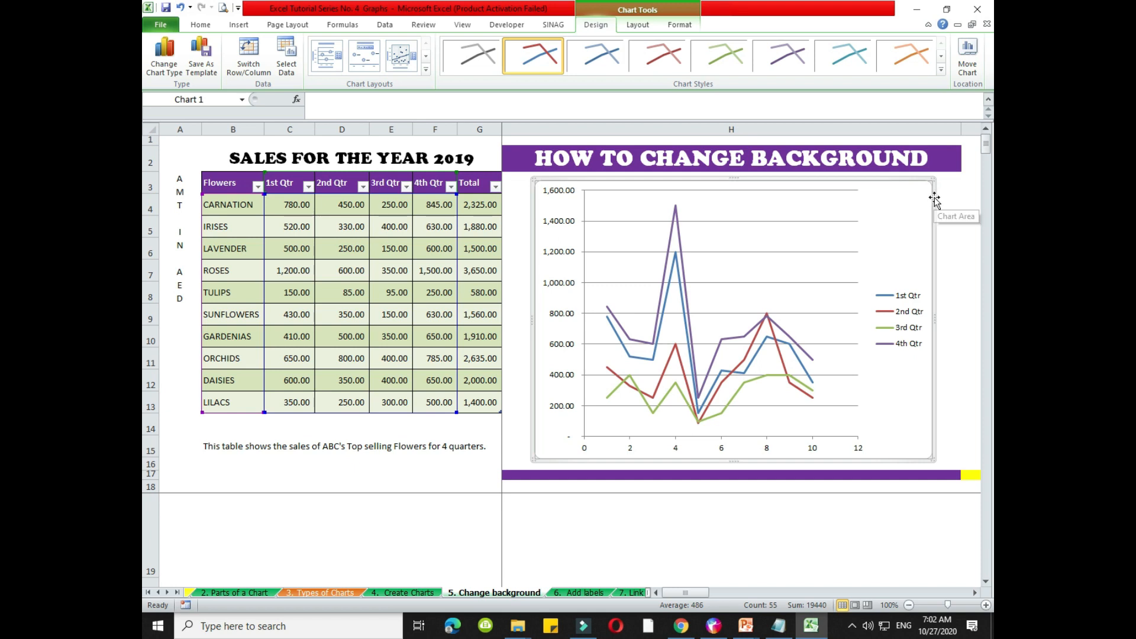
{"action": "left_click", "coordinate": [638, 24]}
{"action": "left_click", "coordinate": [681, 27]}
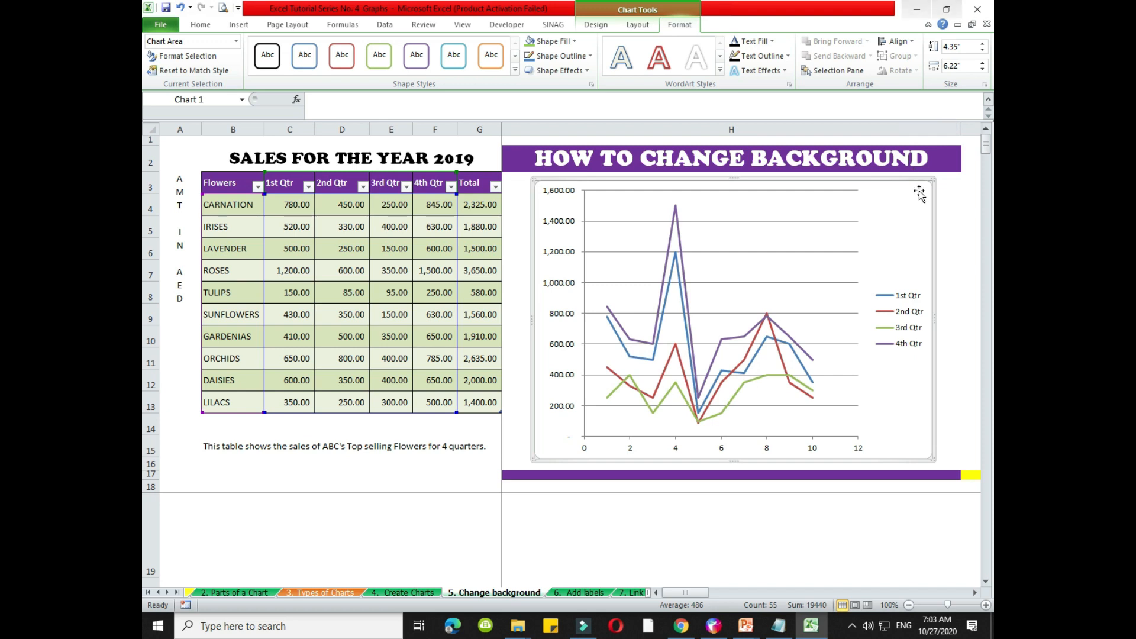
{"action": "left_click", "coordinate": [576, 42]}
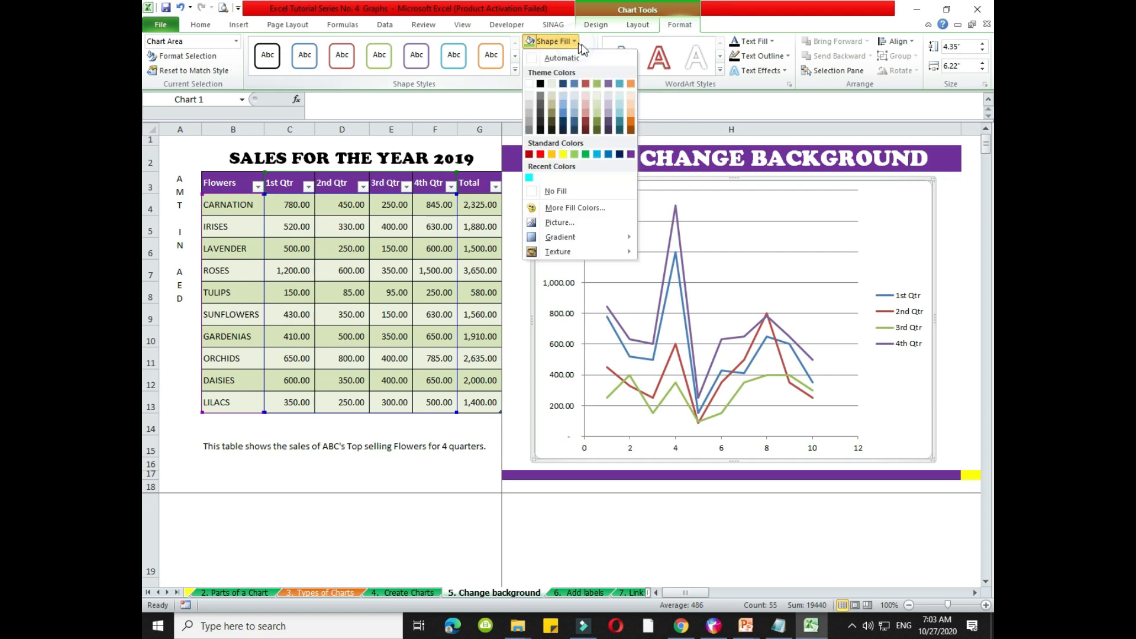
{"action": "left_click", "coordinate": [564, 225]}
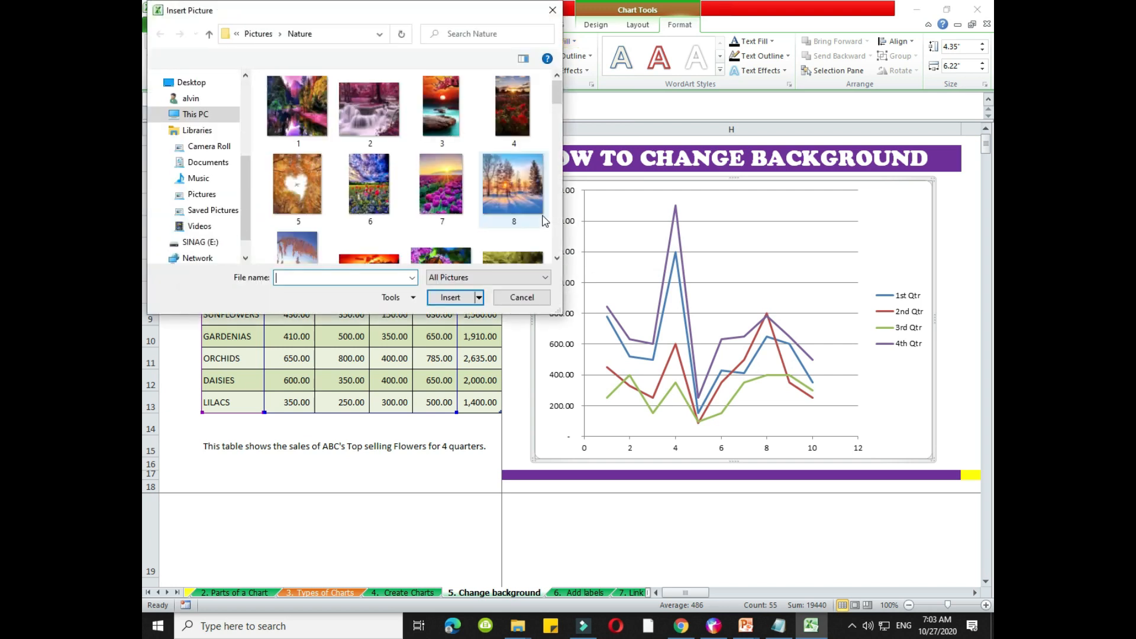
{"action": "left_click", "coordinate": [489, 210]}
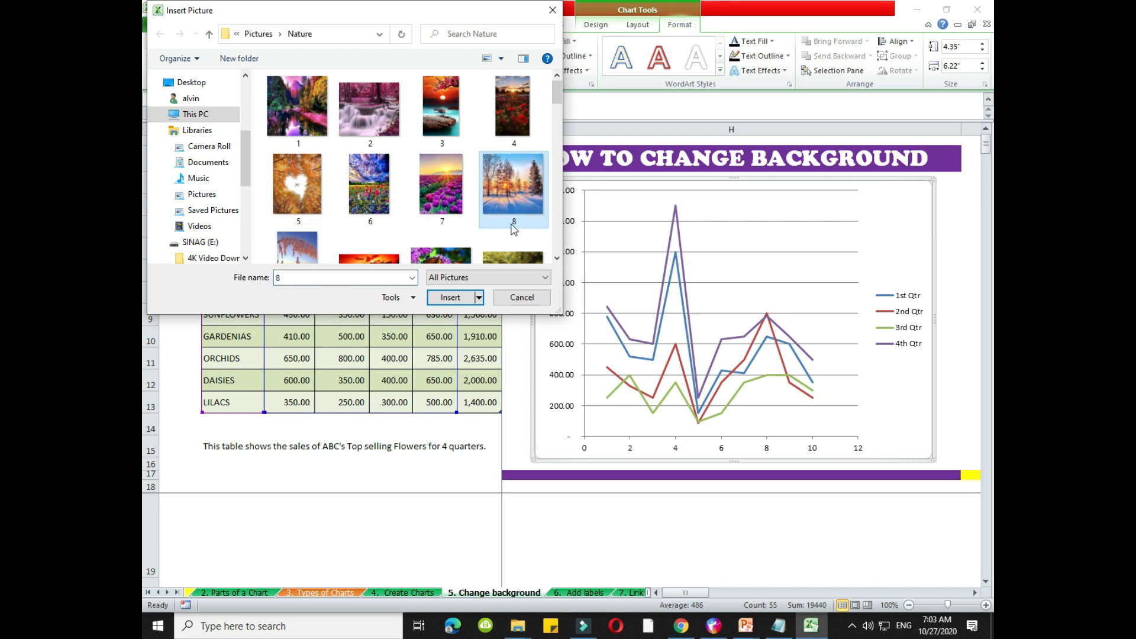
{"action": "left_click", "coordinate": [451, 298]}
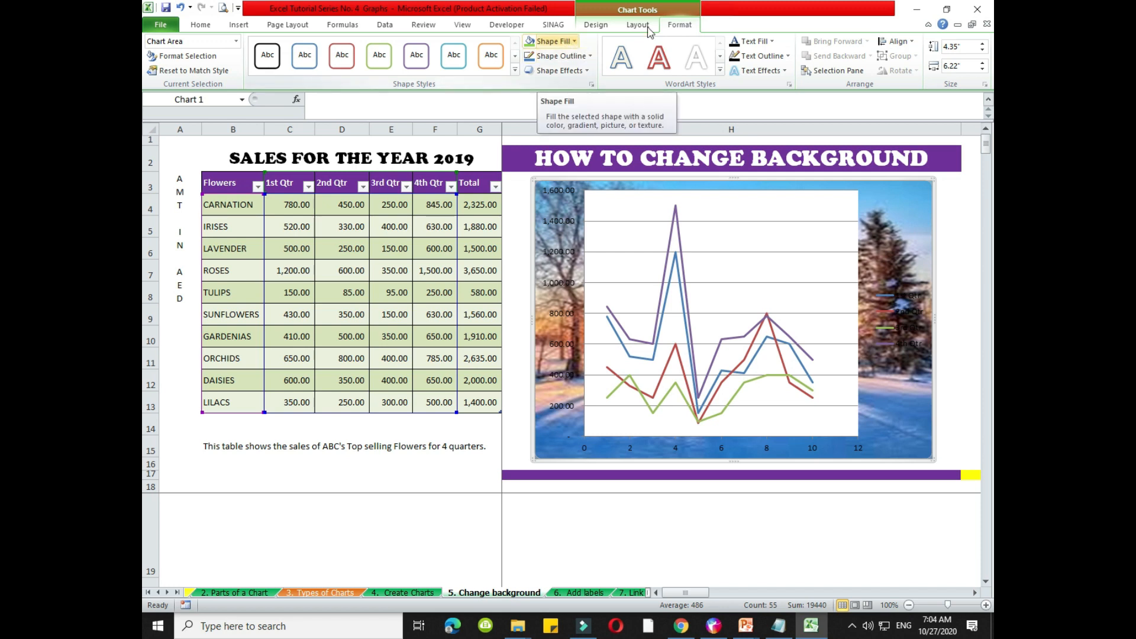
Change the chart area's shape fill to a blue gradient from the dark variations
{"action": "left_click", "coordinate": [574, 41]}
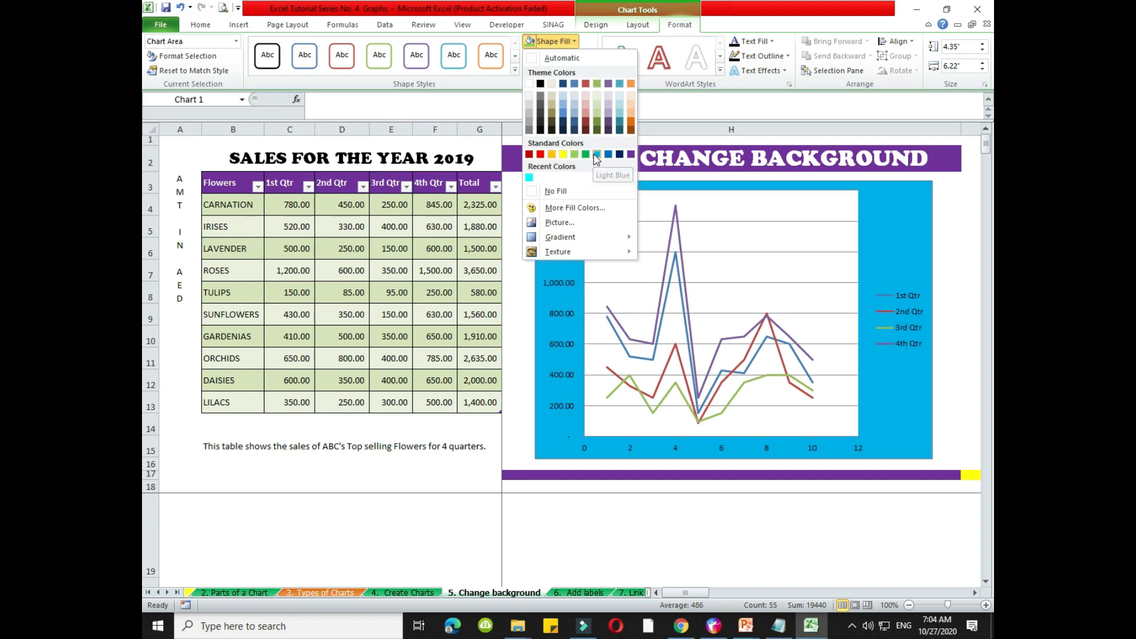
{"action": "mouse_move", "coordinate": [565, 237]}
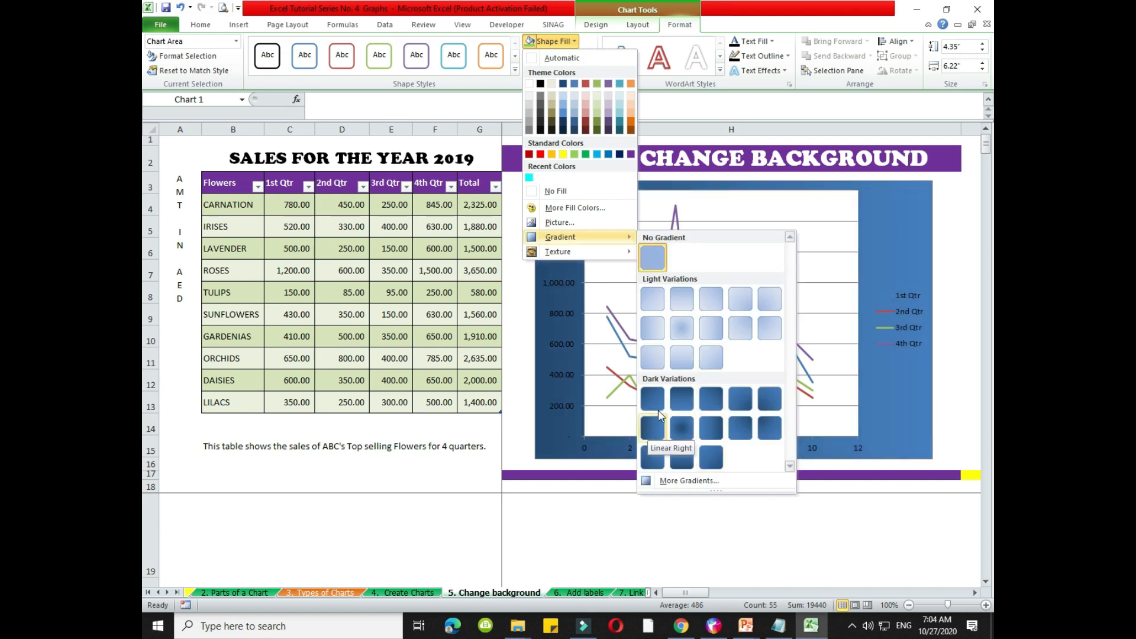
{"action": "left_click", "coordinate": [679, 401]}
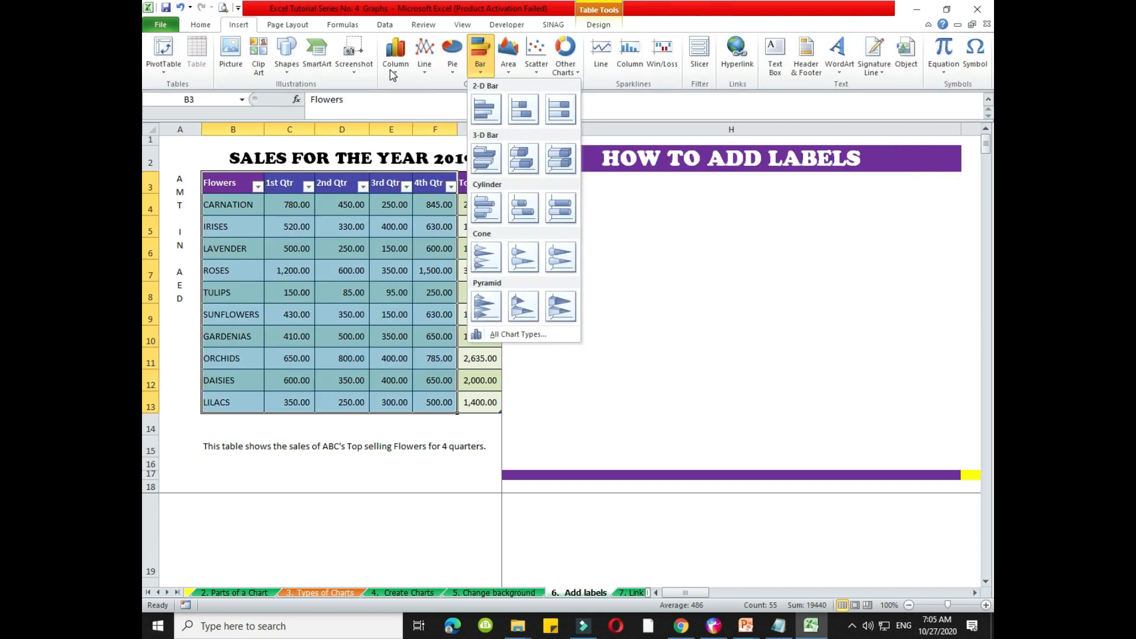
On the "6. Add labels" sheet, insert a 2-D stacked column chart from B3:F13 and add centered data labels to its 4th Qtr series
{"action": "left_click", "coordinate": [392, 65]}
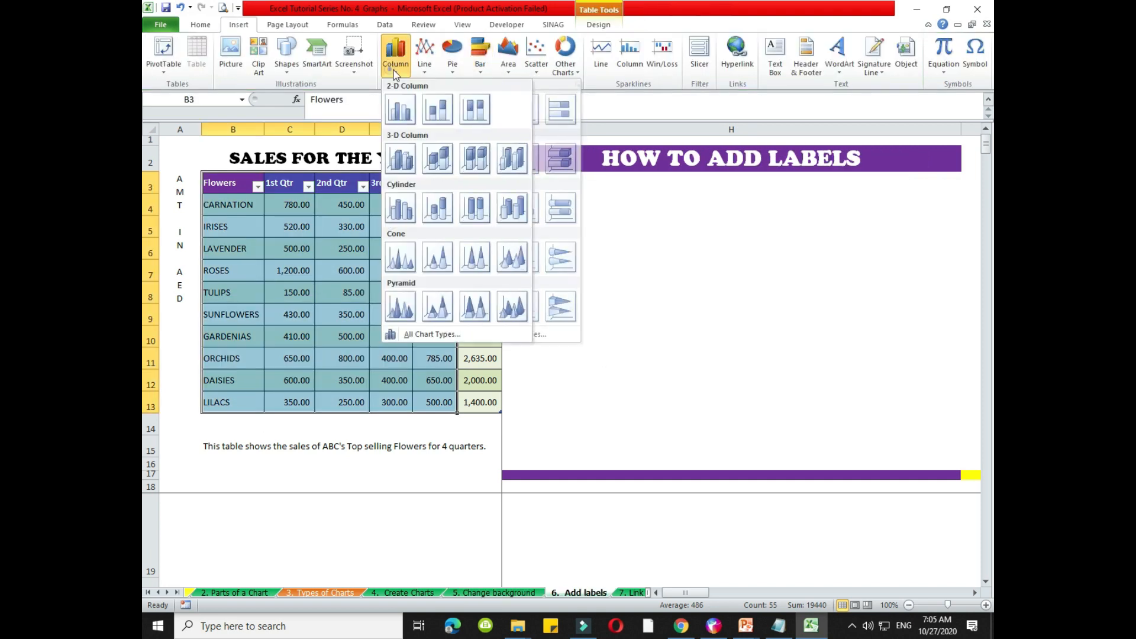
{"action": "left_click", "coordinate": [438, 110]}
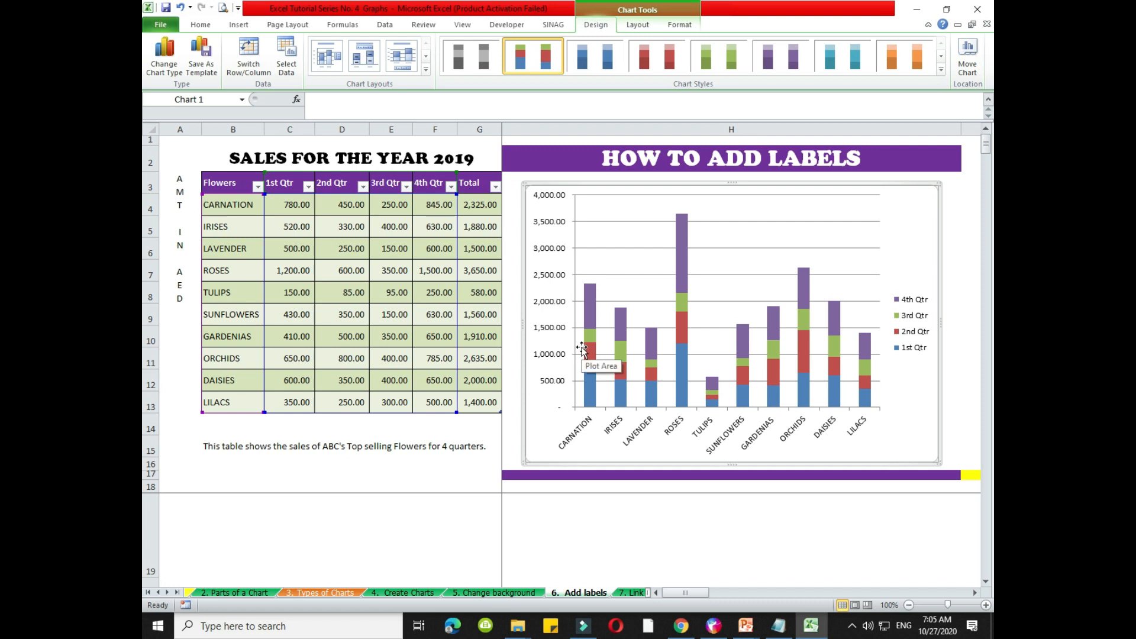
{"action": "left_click", "coordinate": [685, 234]}
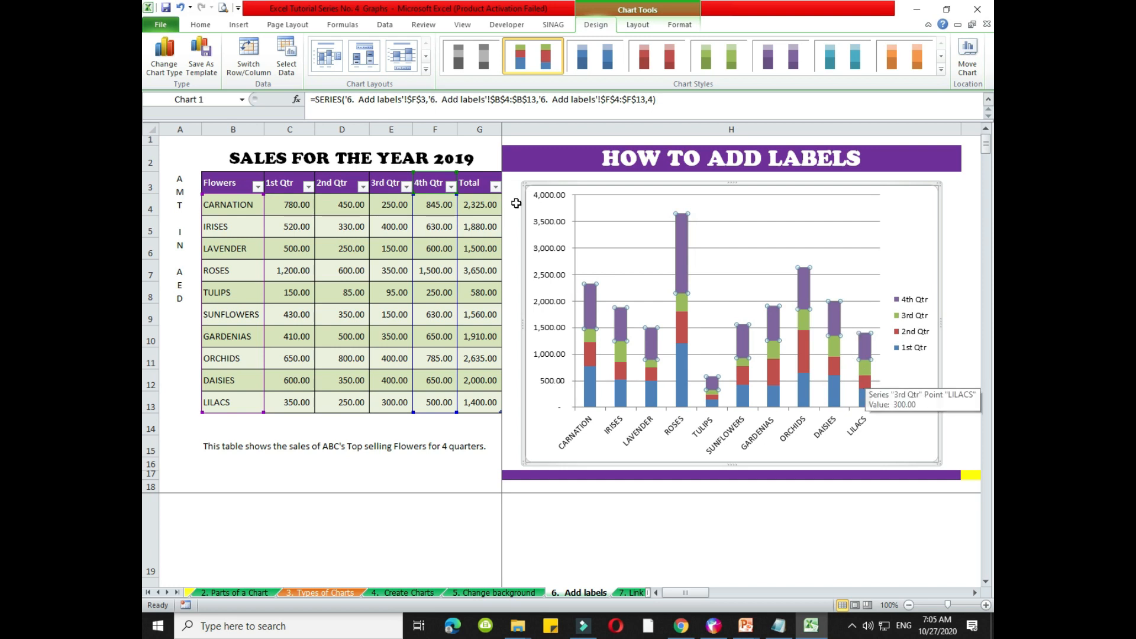
{"action": "left_click", "coordinate": [635, 27]}
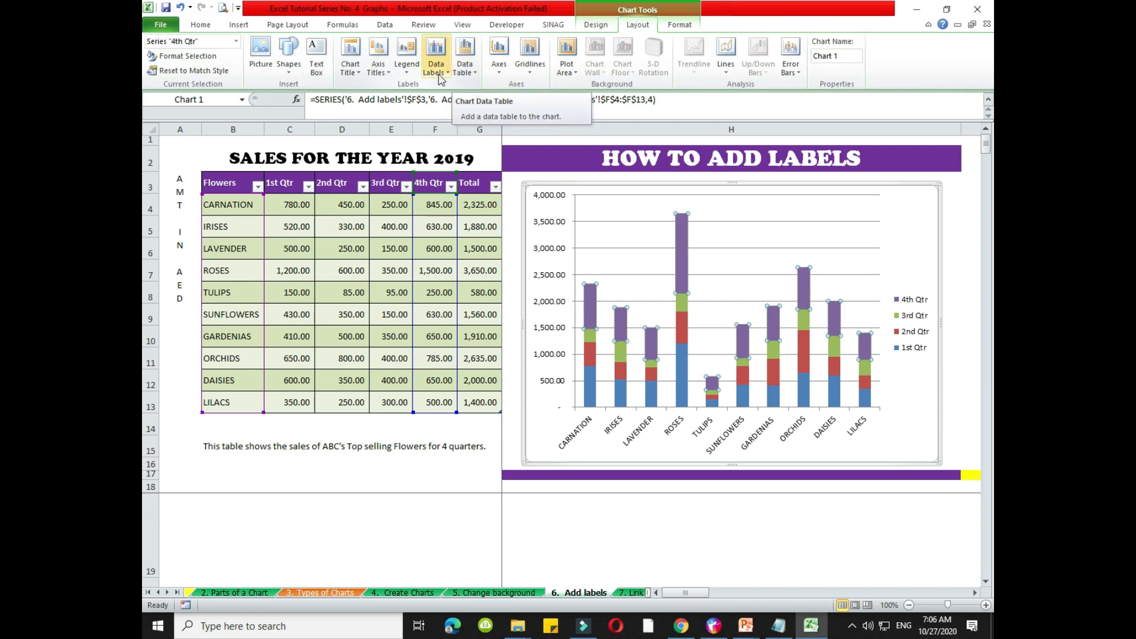
{"action": "left_click", "coordinate": [449, 70]}
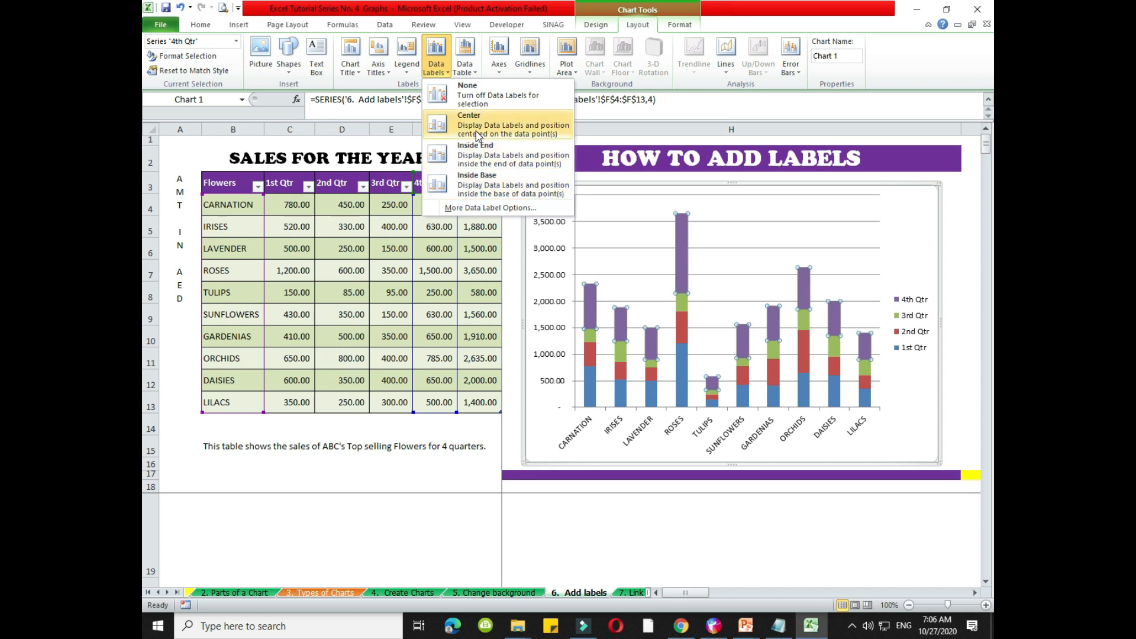
{"action": "left_click", "coordinate": [477, 135]}
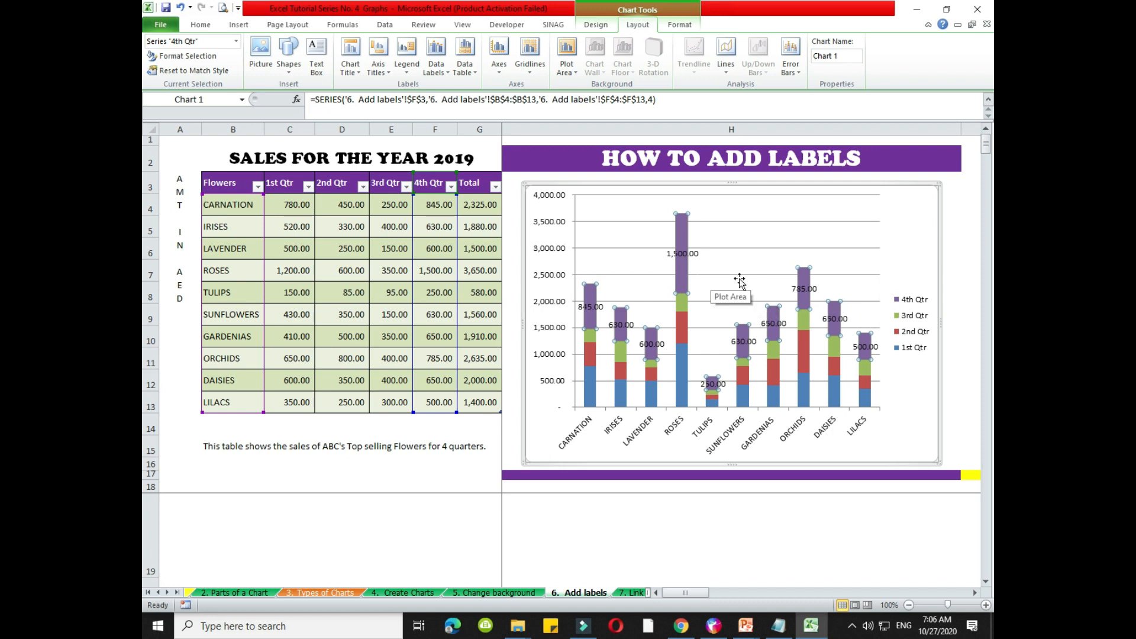
Add centered data labels to the 3rd Qtr, 2nd Qtr and 1st Qtr series of the stacked column chart
{"action": "left_click", "coordinate": [899, 300]}
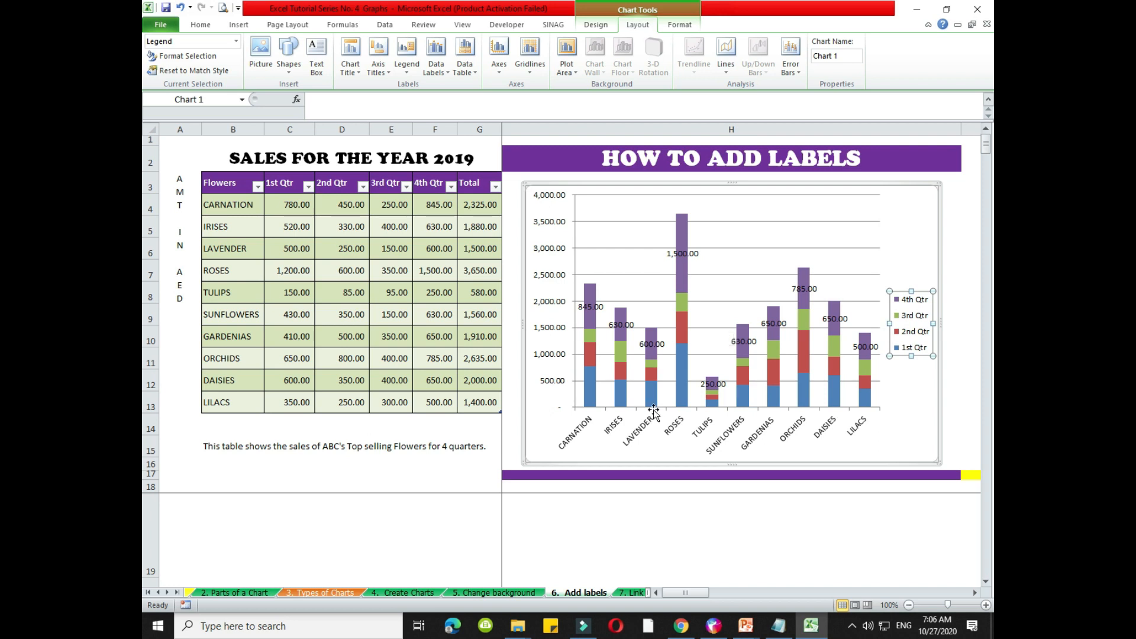
{"action": "left_click", "coordinate": [590, 370]}
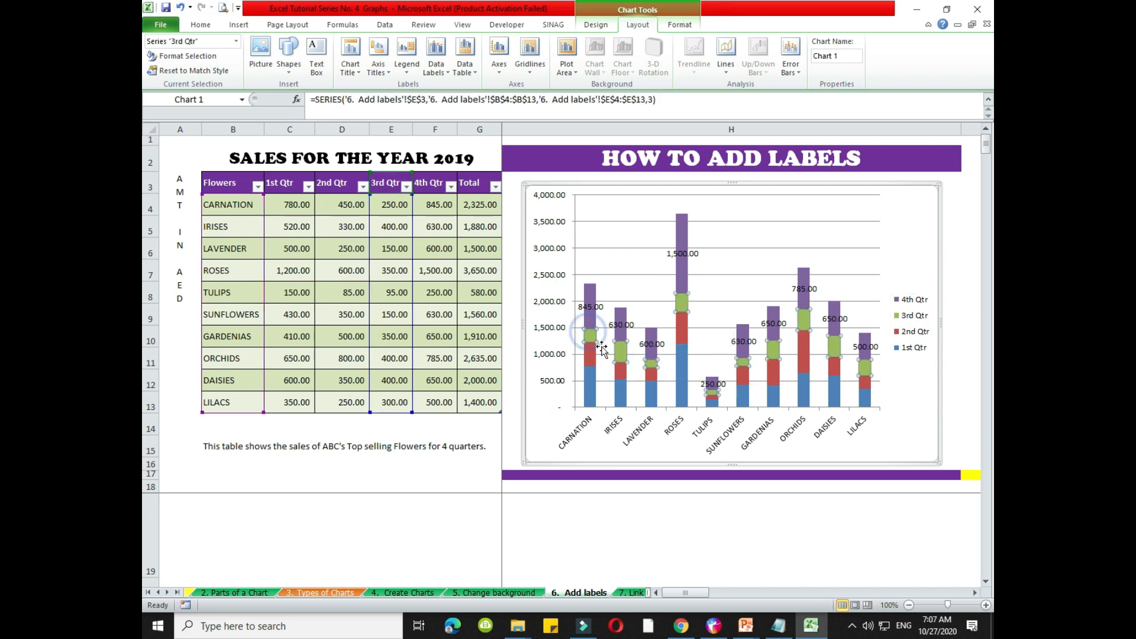
{"action": "left_click", "coordinate": [446, 76]}
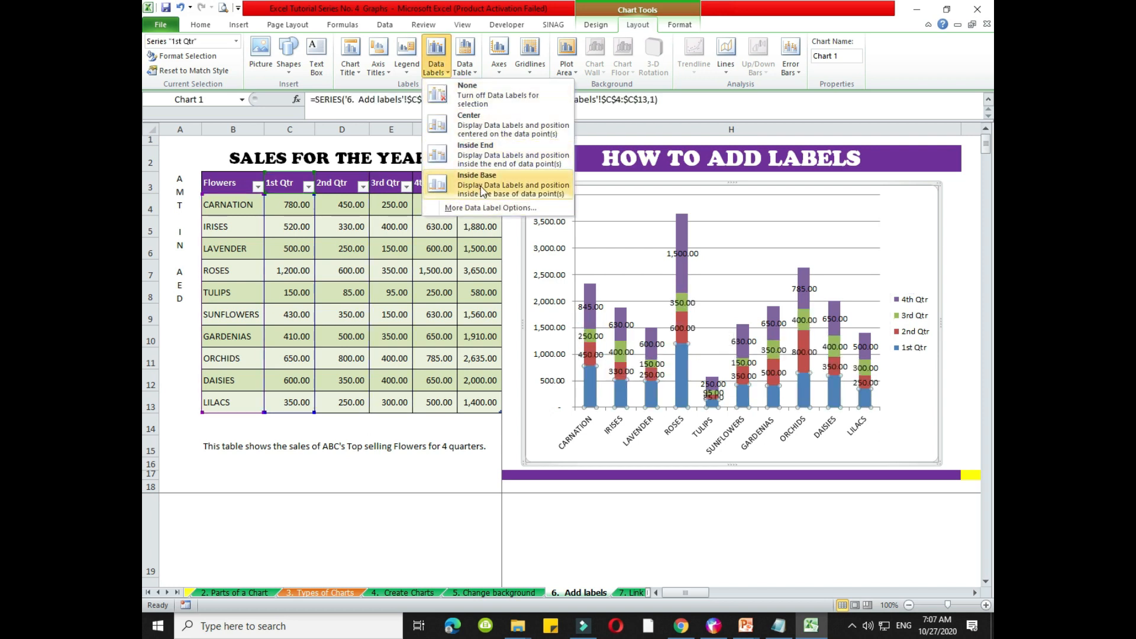
{"action": "left_click", "coordinate": [475, 126]}
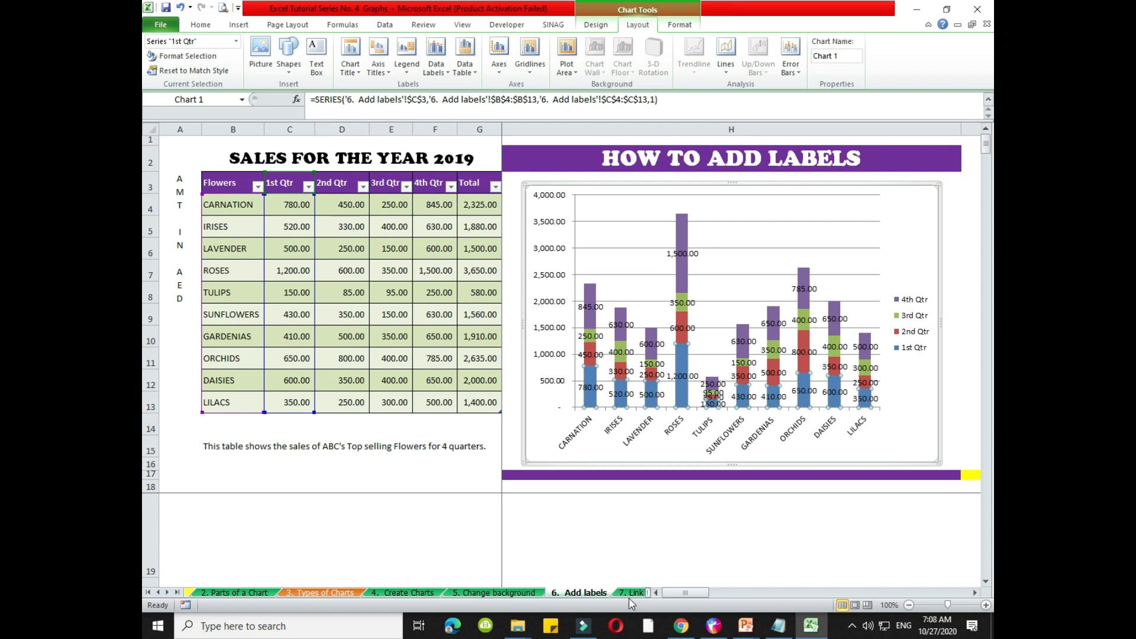
Add a chart title above the plot of the stacked column chart on the "6. Add labels" sheet
{"action": "left_click", "coordinate": [660, 528]}
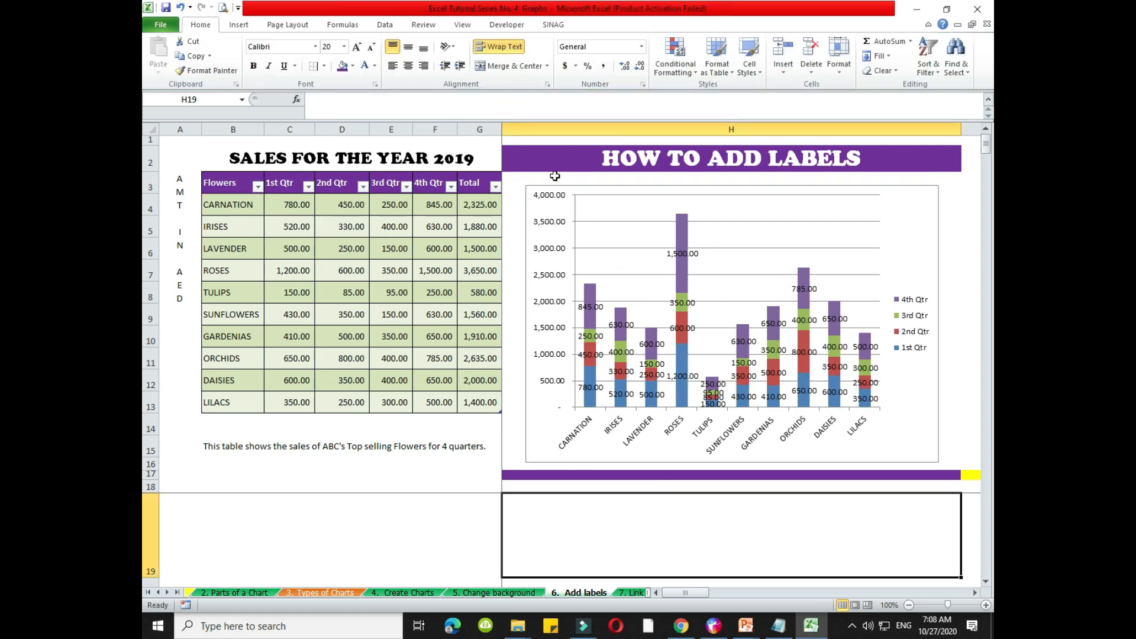
{"action": "left_click", "coordinate": [517, 182]}
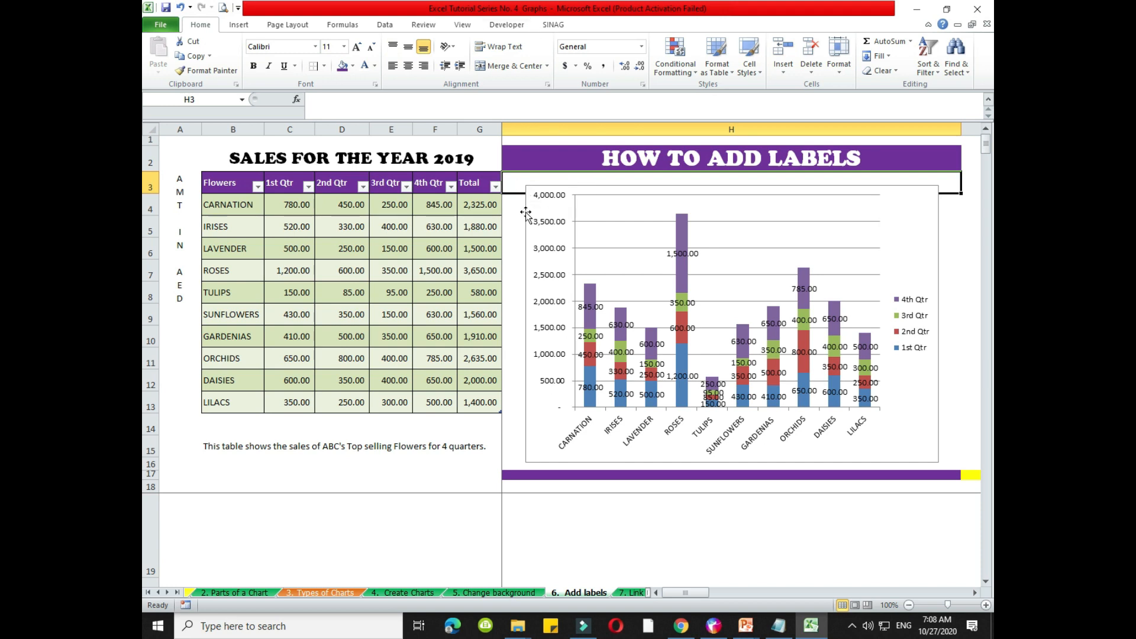
{"action": "left_click", "coordinate": [529, 215]}
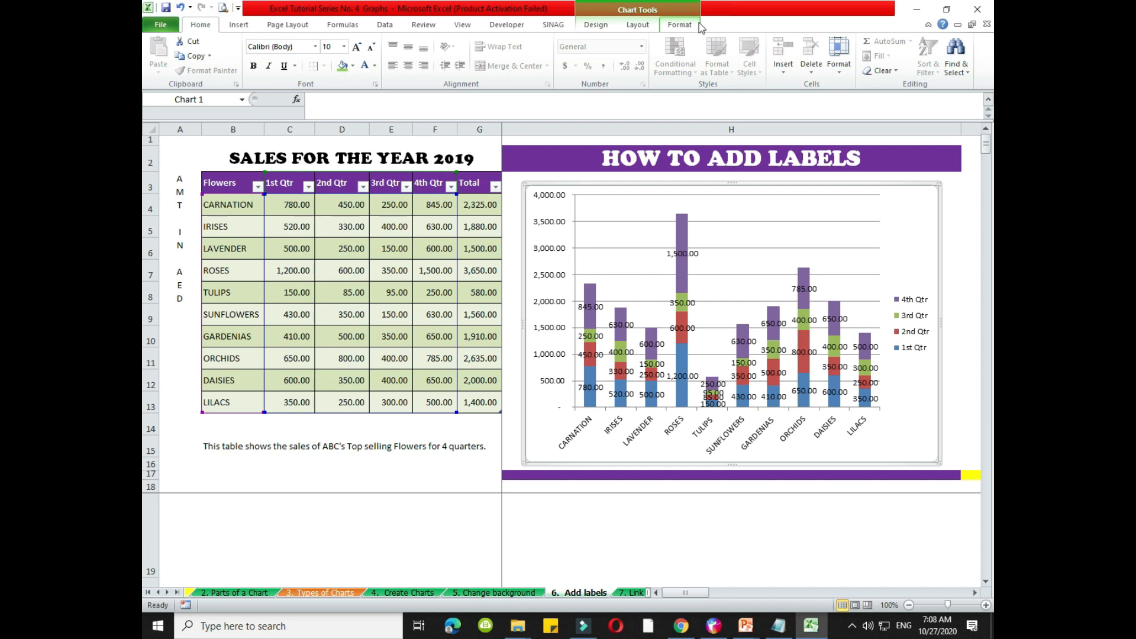
{"action": "left_click", "coordinate": [638, 26]}
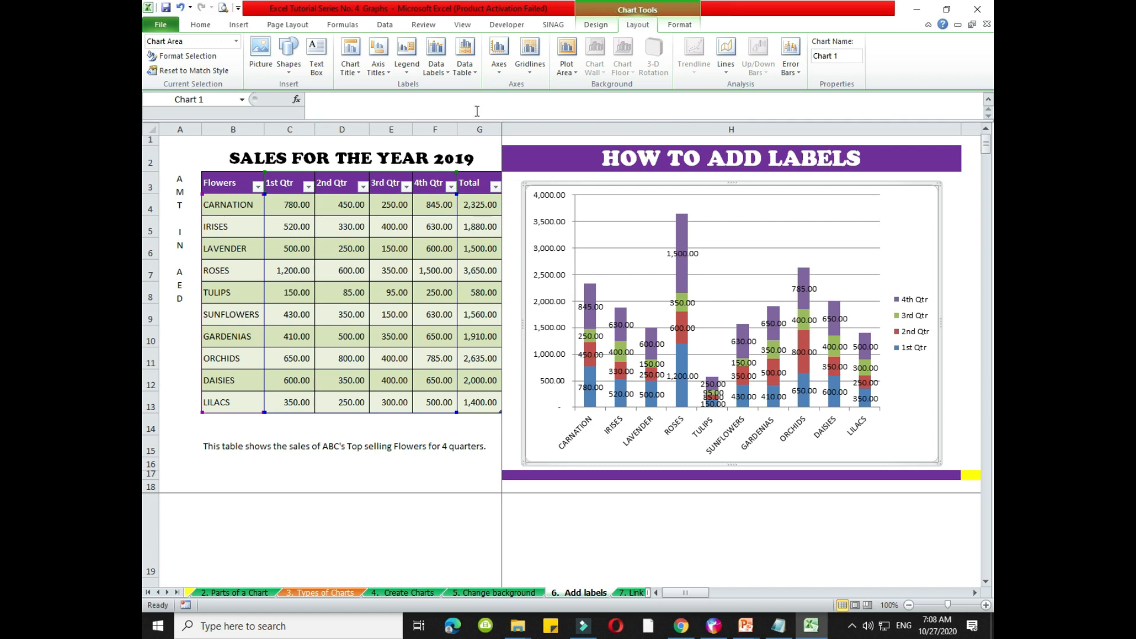
{"action": "left_click", "coordinate": [359, 77]}
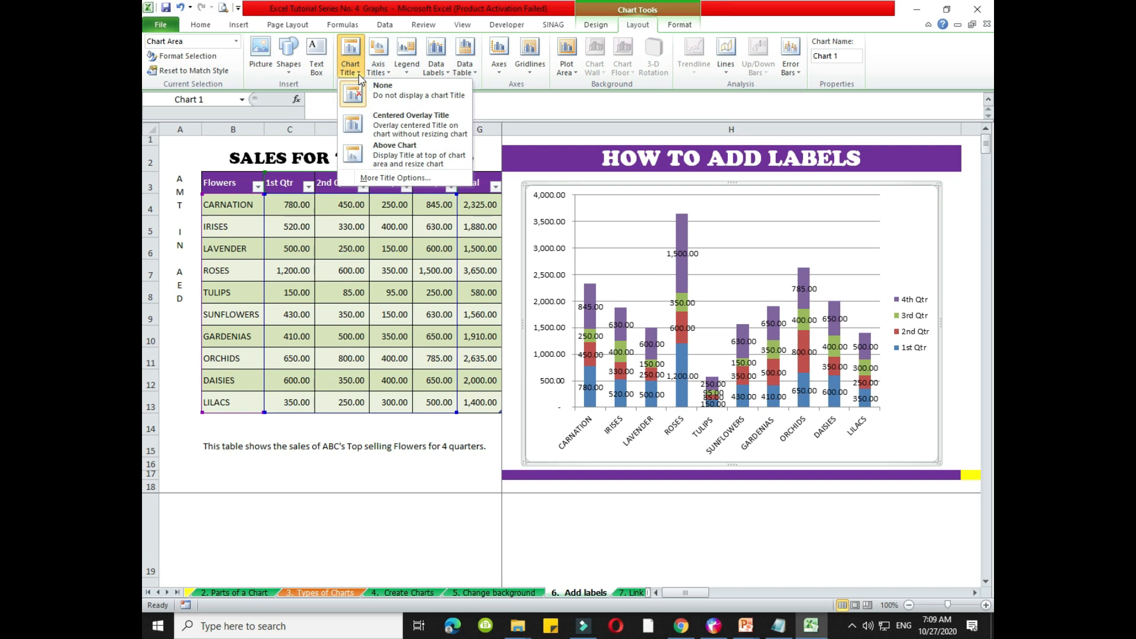
{"action": "left_click", "coordinate": [414, 155]}
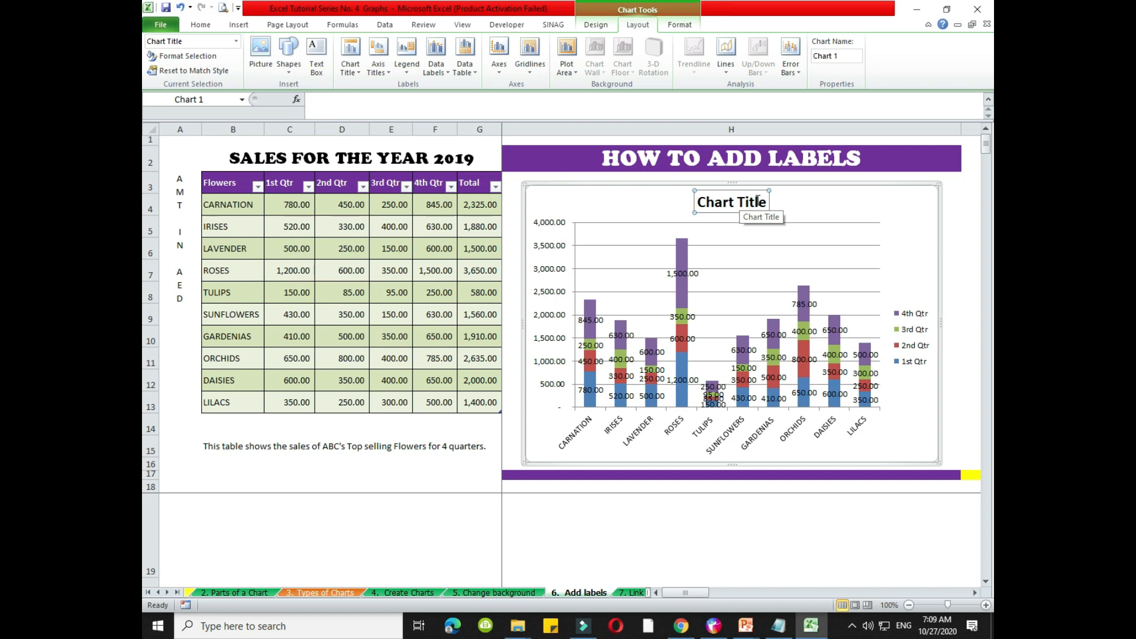
Replace the placeholder text of the chart title with "Sales for the year 2019"
{"action": "left_click", "coordinate": [723, 201]}
{"action": "double_click", "coordinate": [757, 203]}
{"action": "key", "text": "ctrl+a"}
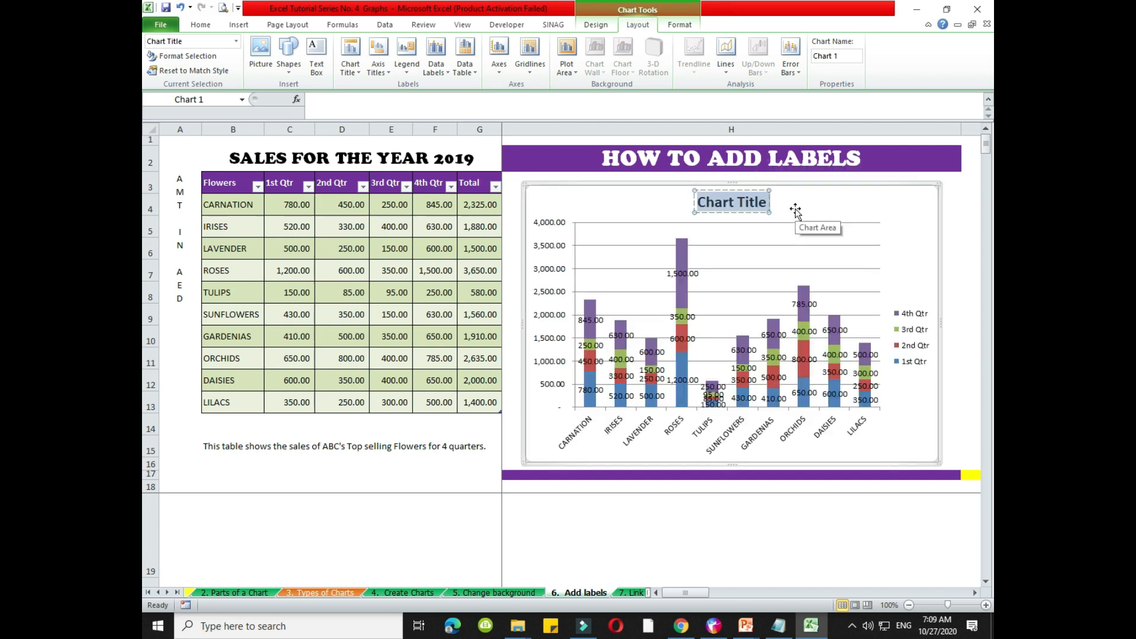
{"action": "type", "text": "Sales"}
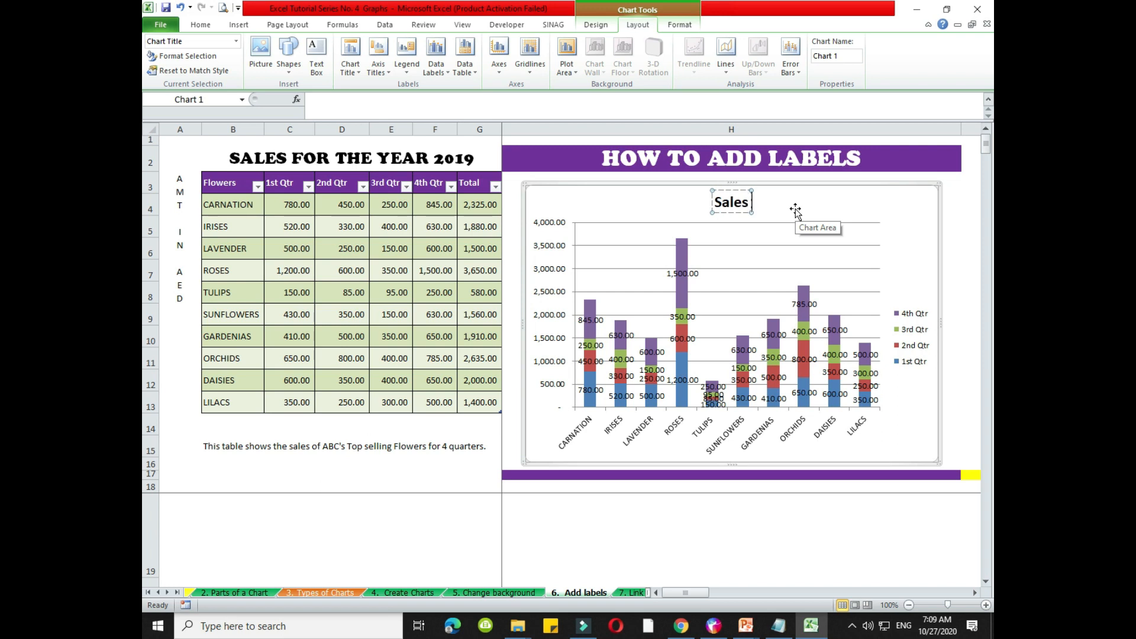
{"action": "type", "text": " for the year"}
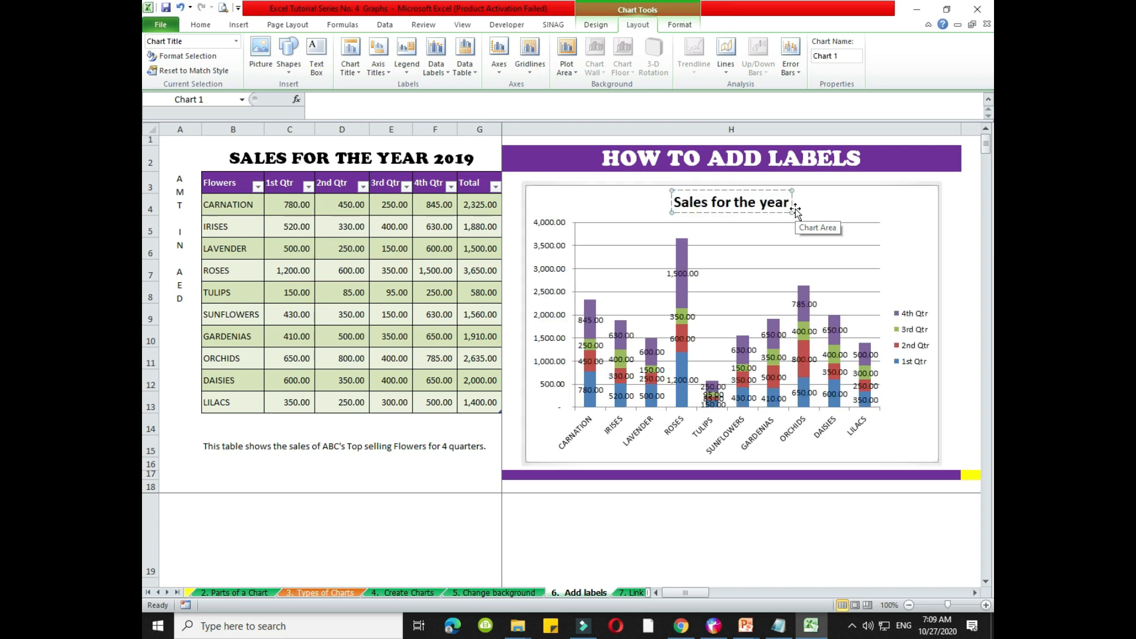
{"action": "type", "text": " 2019"}
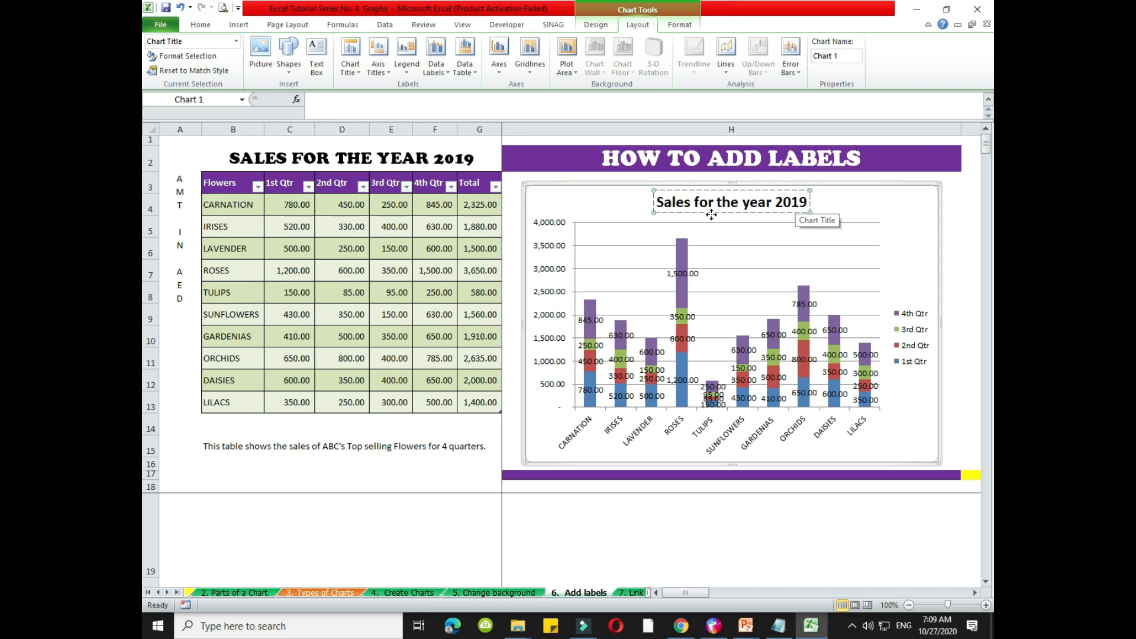
{"action": "left_click", "coordinate": [589, 200]}
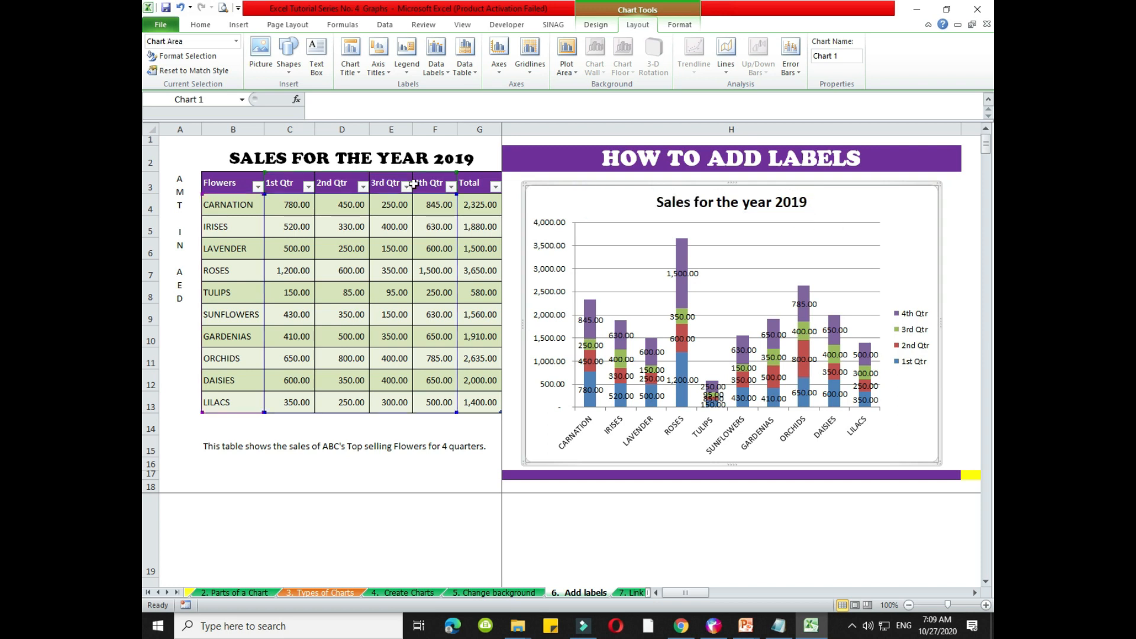
Change the year in the table heading in cell B2 to 2020
{"action": "left_click", "coordinate": [389, 159]}
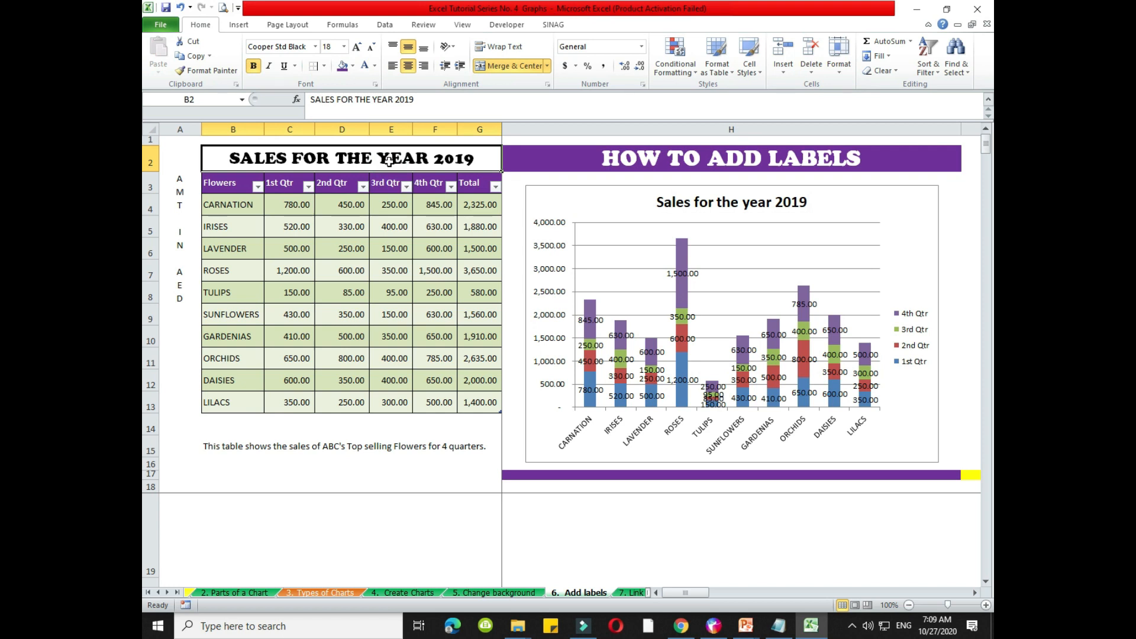
{"action": "double_click", "coordinate": [441, 161]}
{"action": "double_click", "coordinate": [442, 160]}
{"action": "type", "text": "2020"}
{"action": "key", "text": "Return"}
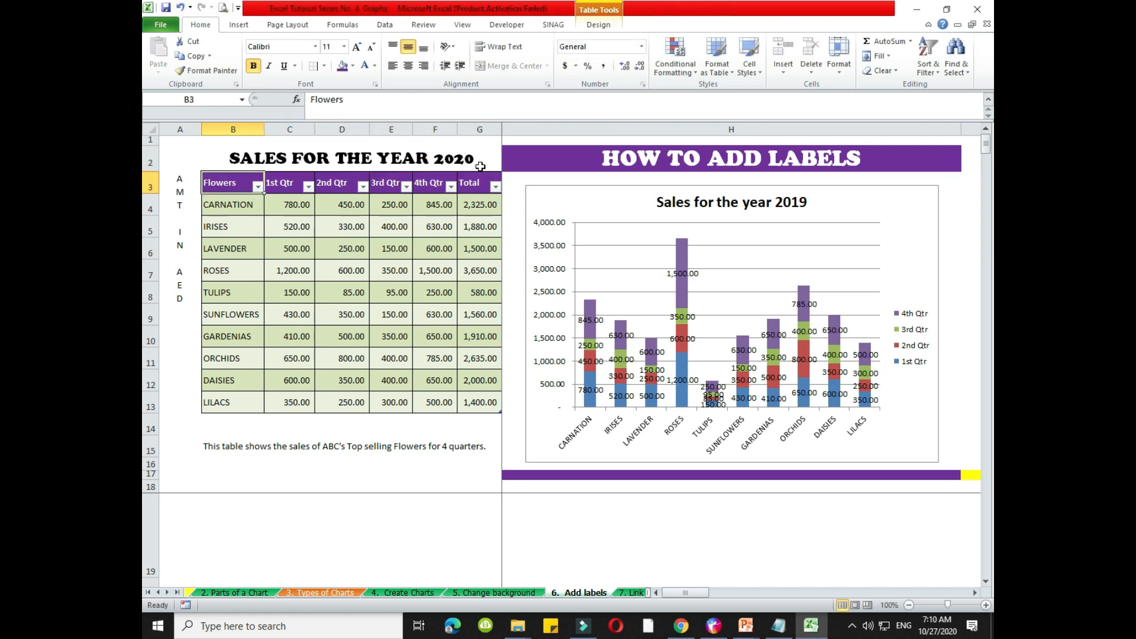
{"action": "left_click", "coordinate": [476, 159]}
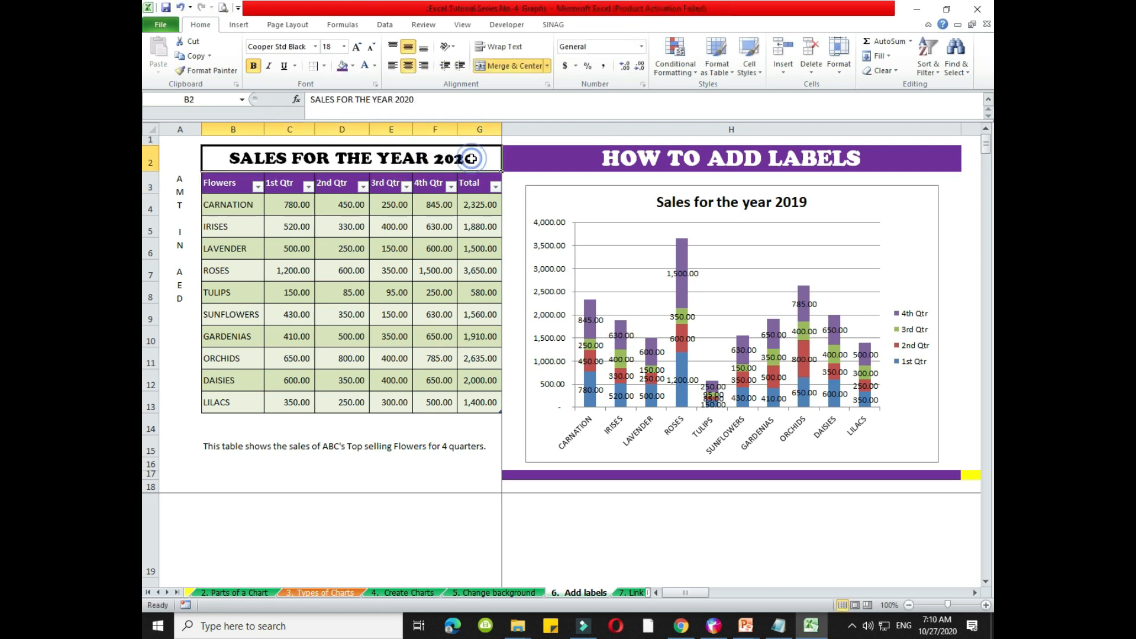
Edit the chart title so that its year reads 2020
{"action": "left_click", "coordinate": [678, 201]}
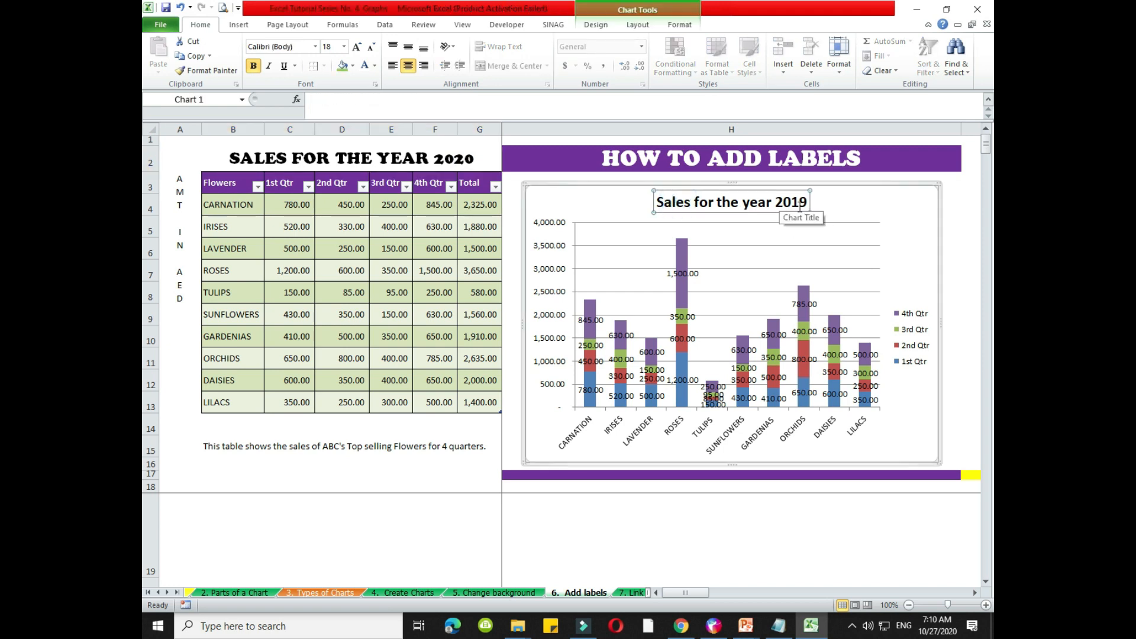
{"action": "left_click", "coordinate": [798, 201]}
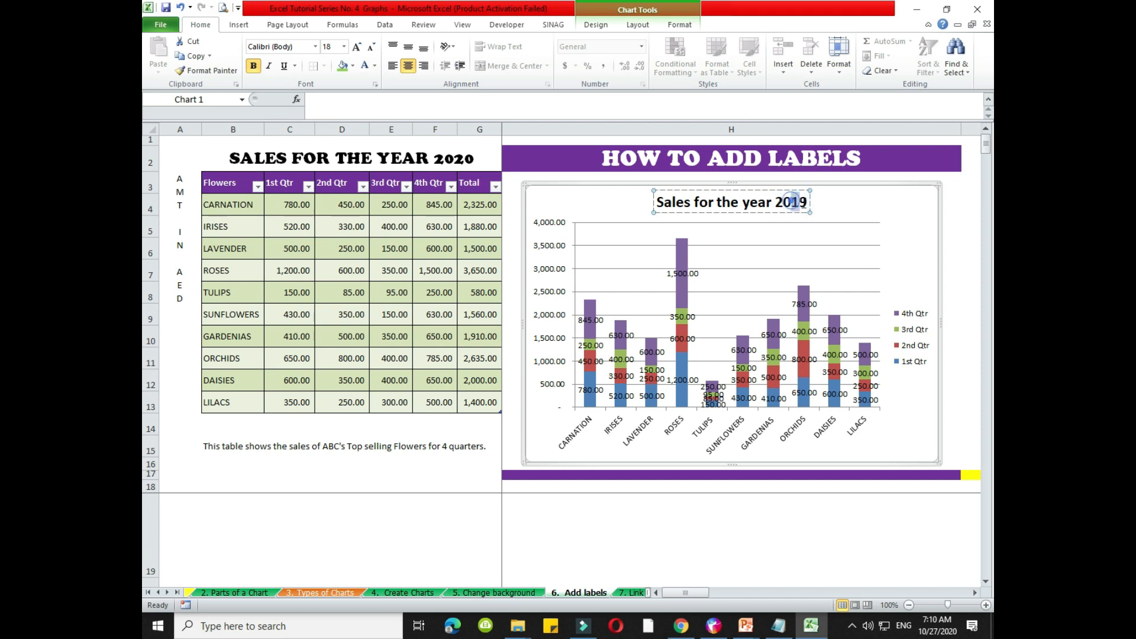
{"action": "double_click", "coordinate": [804, 203]}
{"action": "type", "text": "2020"}
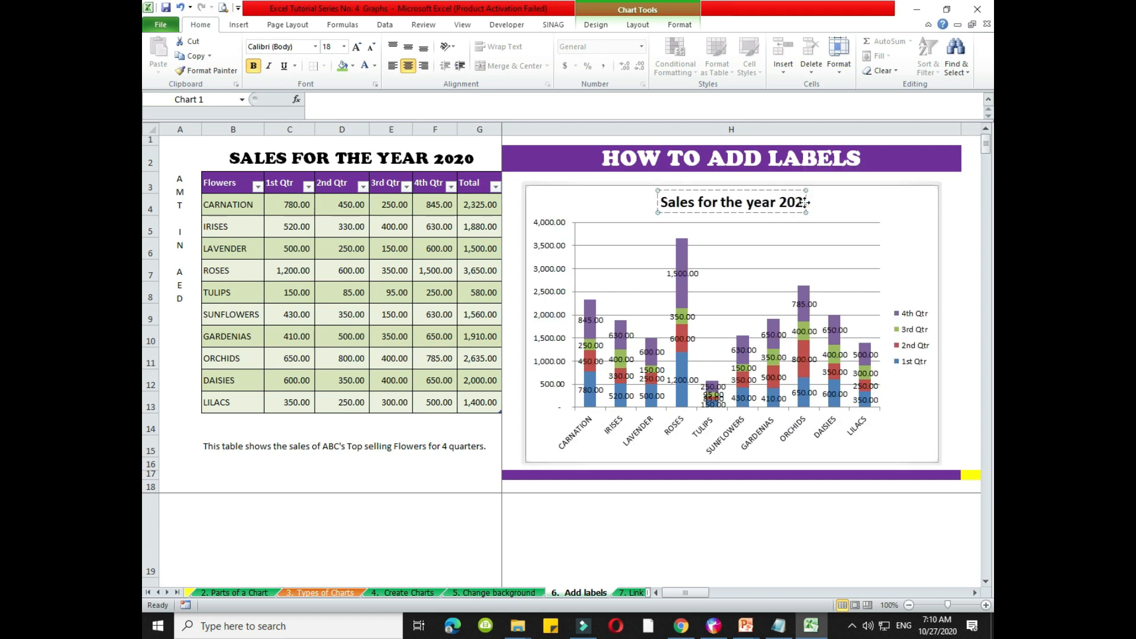
{"action": "left_click", "coordinate": [966, 205]}
Link the chart title to the merged table heading with the formula ='6. Add labels'!$B$2:$G$2
{"action": "left_click", "coordinate": [740, 208]}
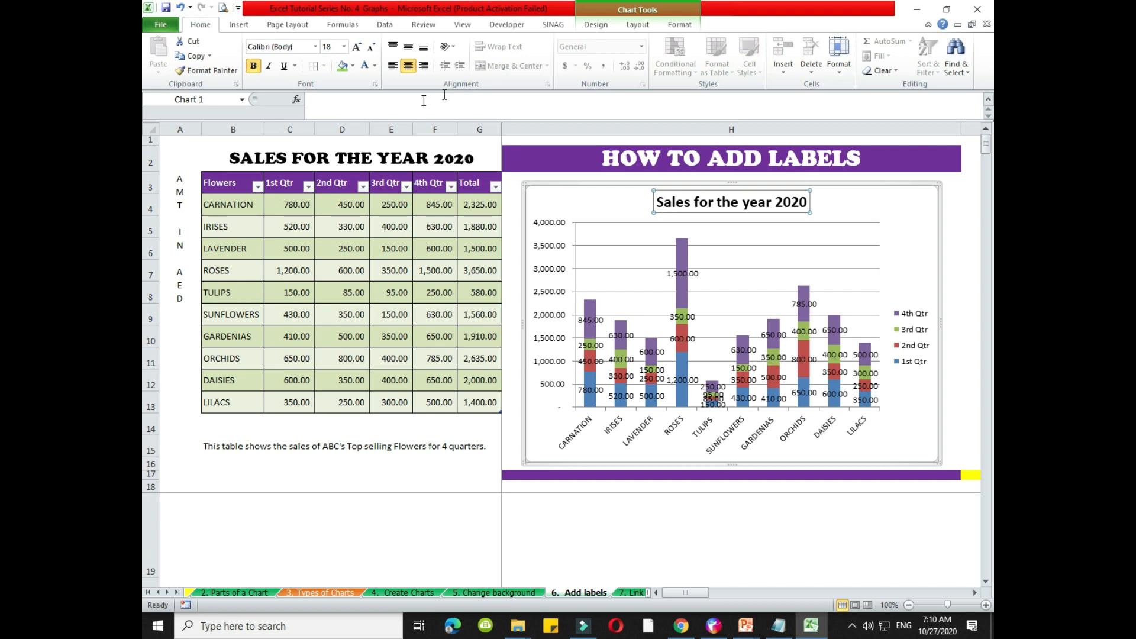
{"action": "left_click", "coordinate": [405, 104]}
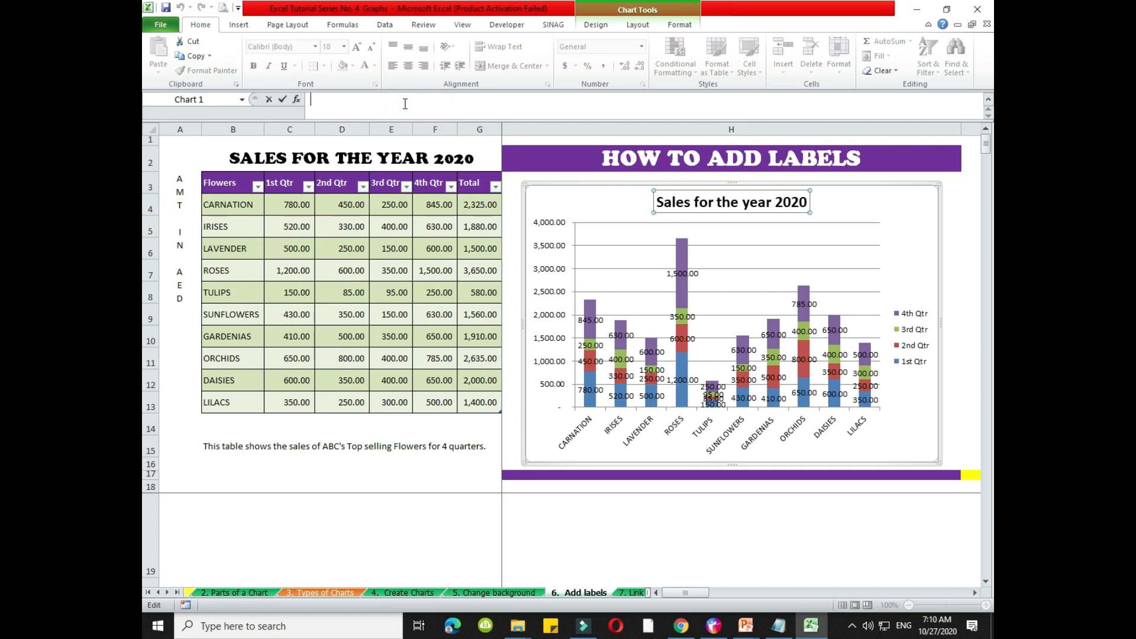
{"action": "type", "text": "="}
{"action": "left_click", "coordinate": [251, 158]}
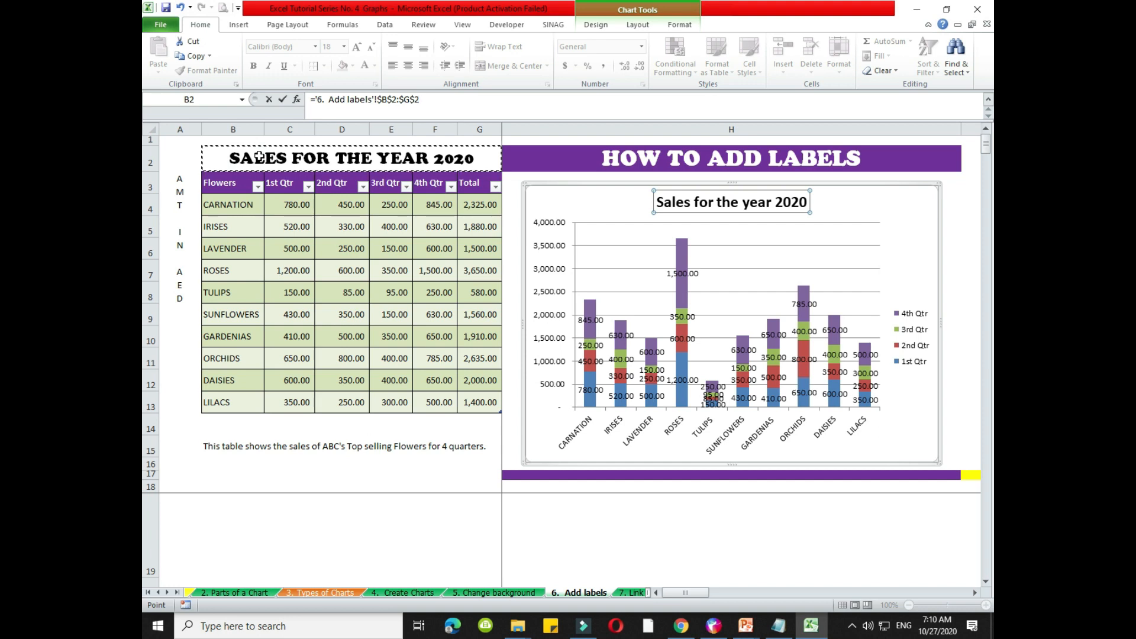
{"action": "key", "text": "Return"}
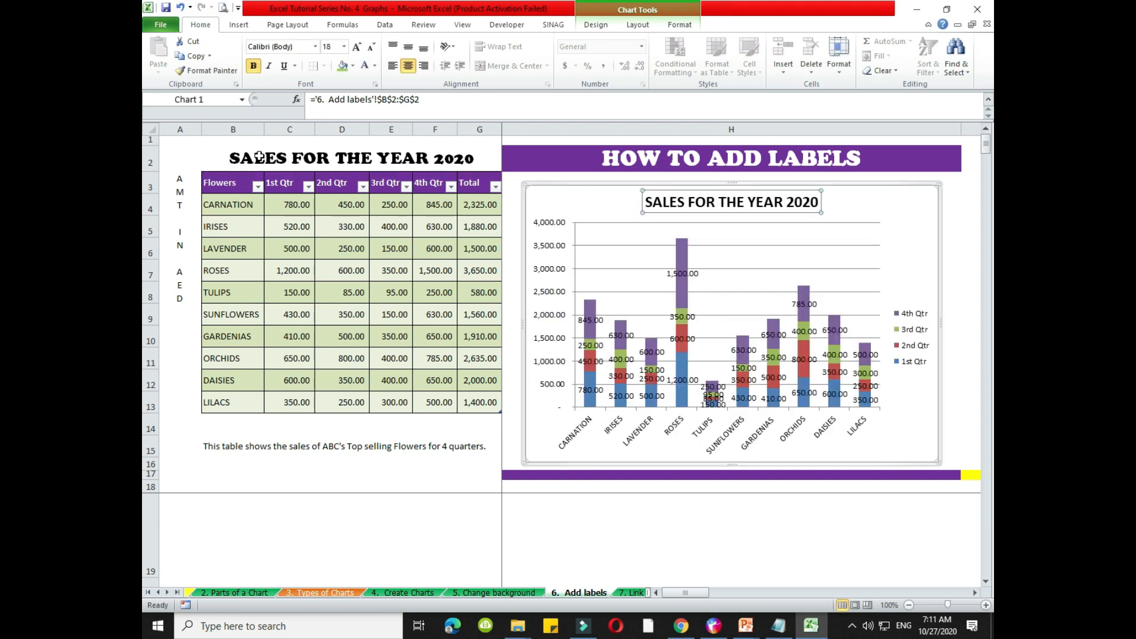
Replace the table heading in cell B2 with "Sales" to test the linked chart title
{"action": "left_click", "coordinate": [325, 158]}
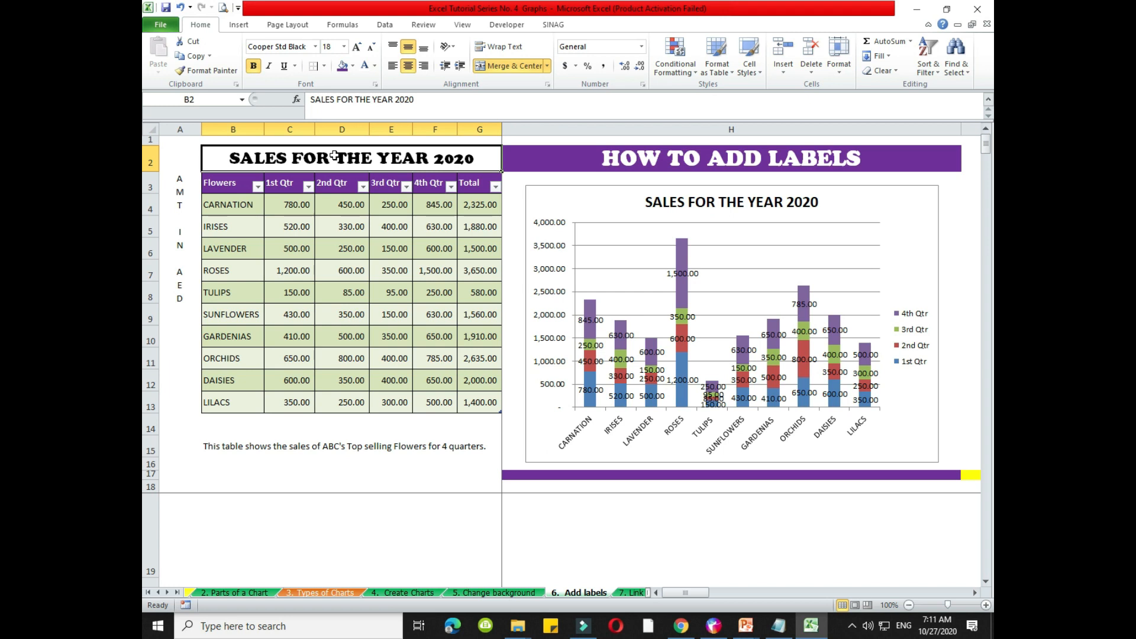
{"action": "type", "text": "Sales"}
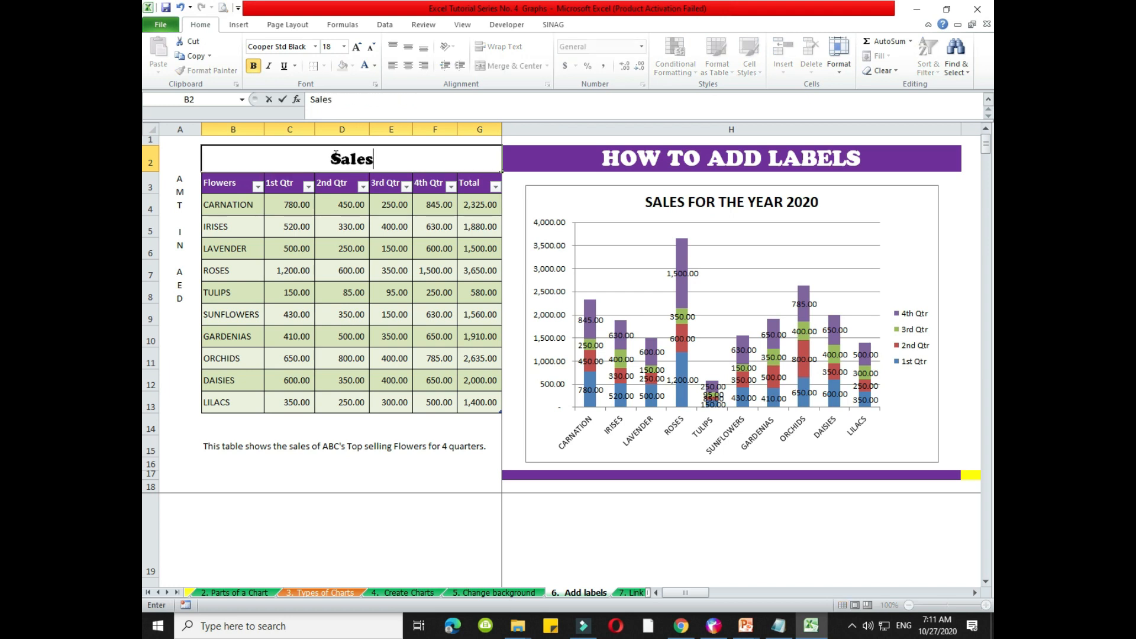
{"action": "key", "text": "Return"}
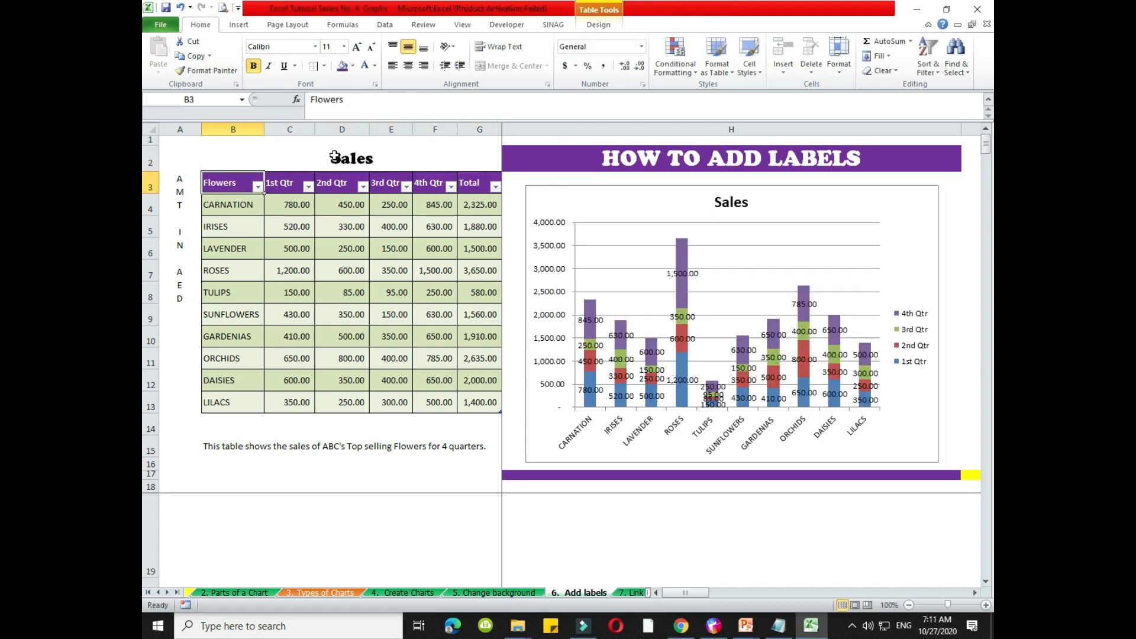
{"action": "left_click", "coordinate": [734, 209]}
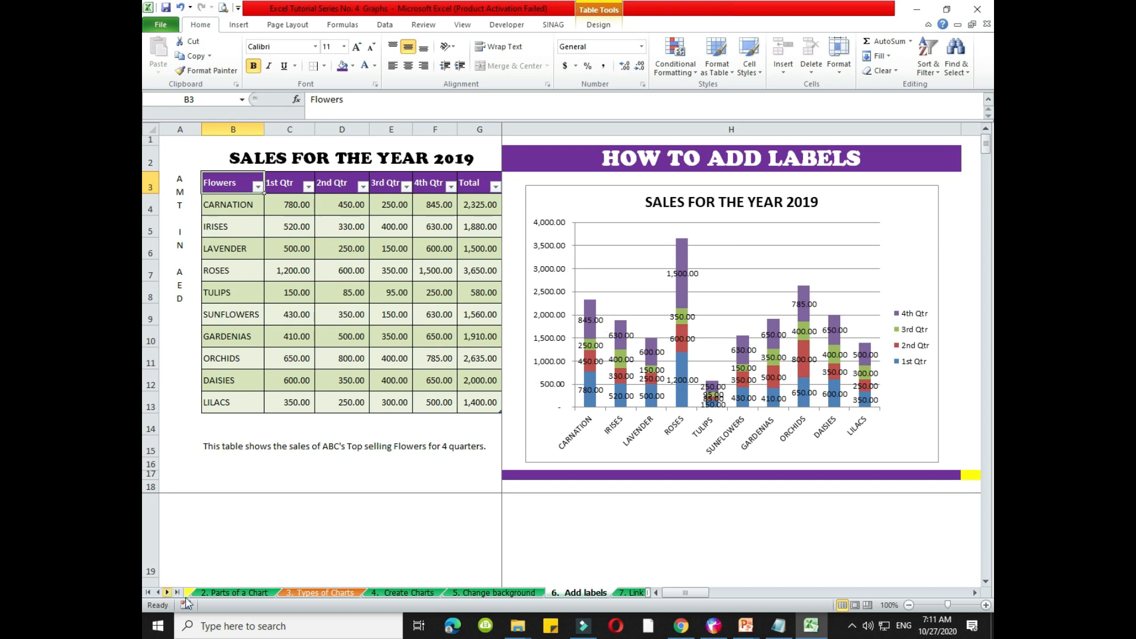
On the "8. Change Theme" sheet, apply the orange chart style with the black background to the chart
{"action": "left_click", "coordinate": [637, 595]}
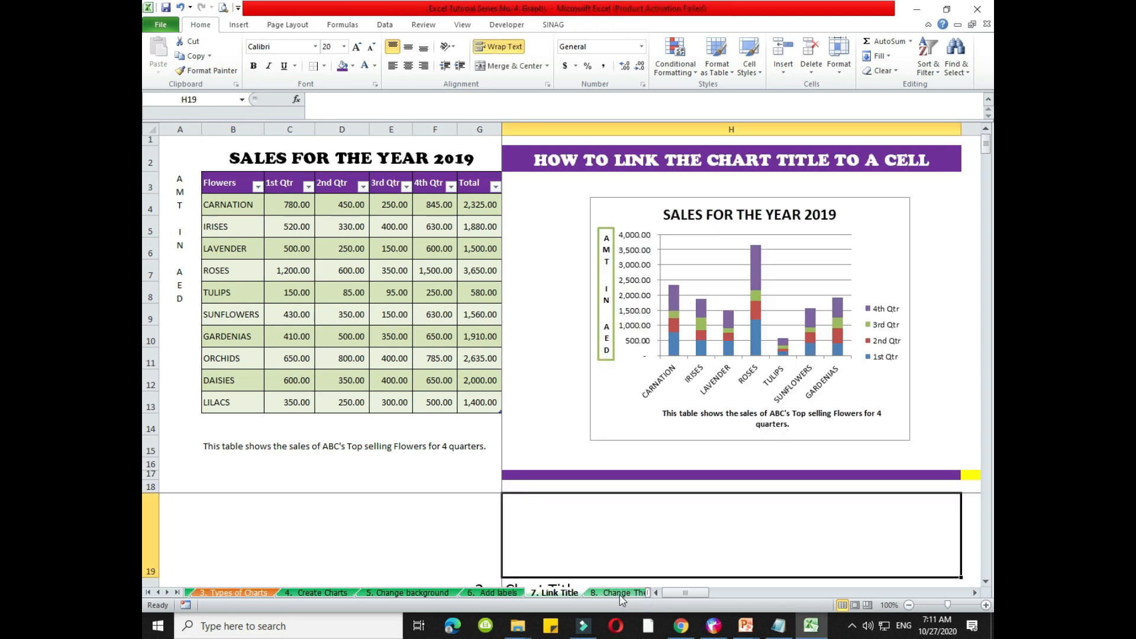
{"action": "left_click", "coordinate": [621, 593]}
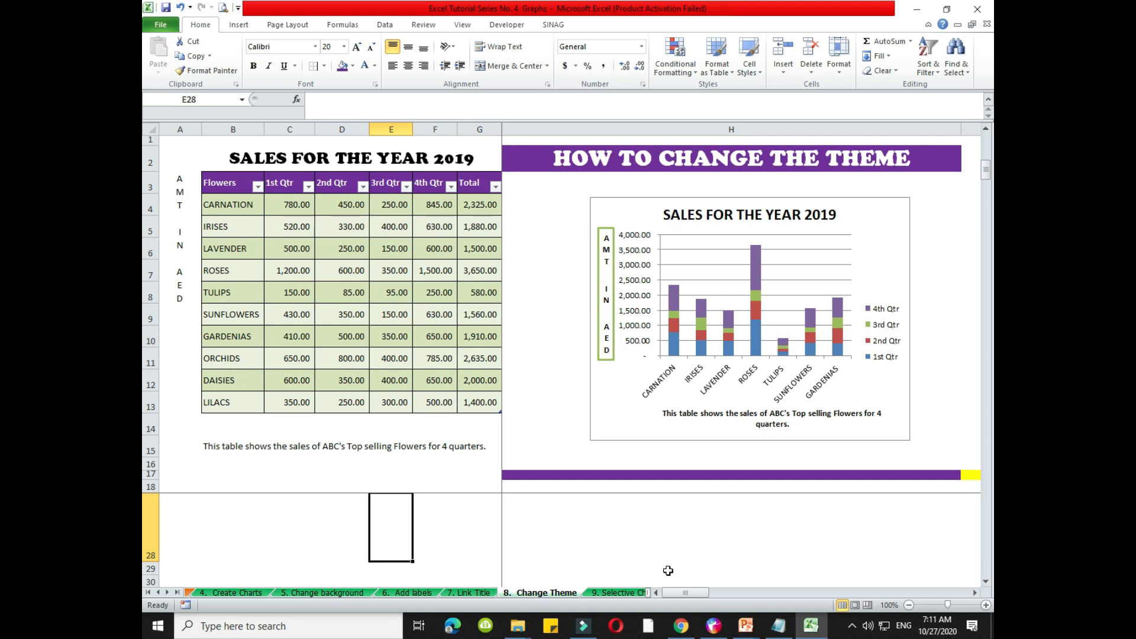
{"action": "left_click", "coordinate": [908, 214]}
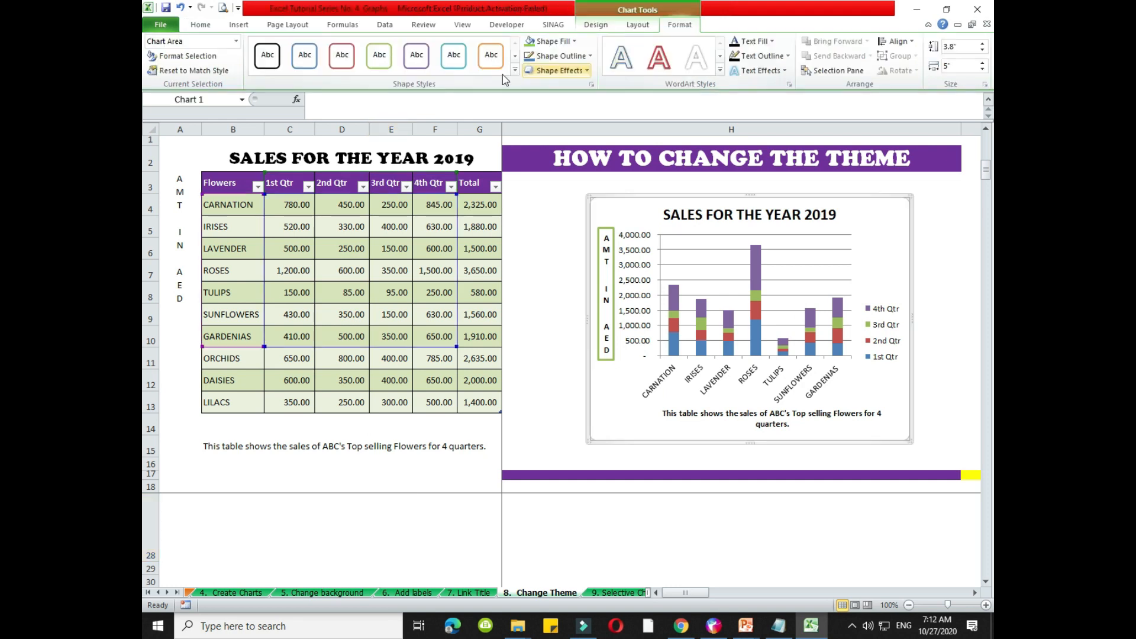
{"action": "left_click", "coordinate": [595, 25]}
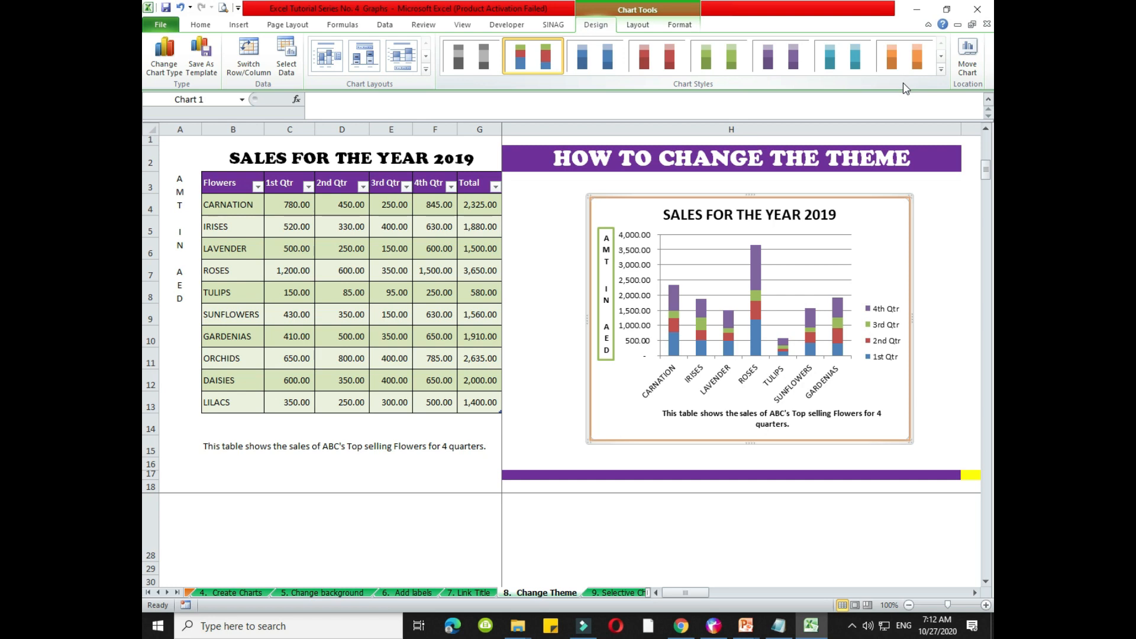
{"action": "left_click", "coordinate": [942, 70]}
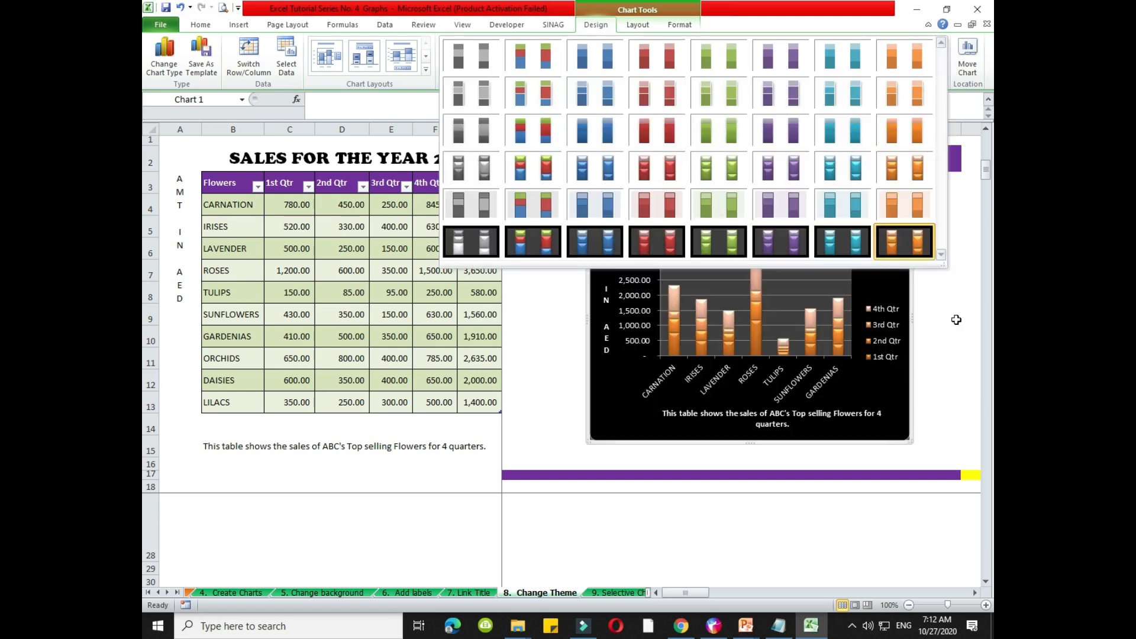
{"action": "left_click", "coordinate": [955, 320]}
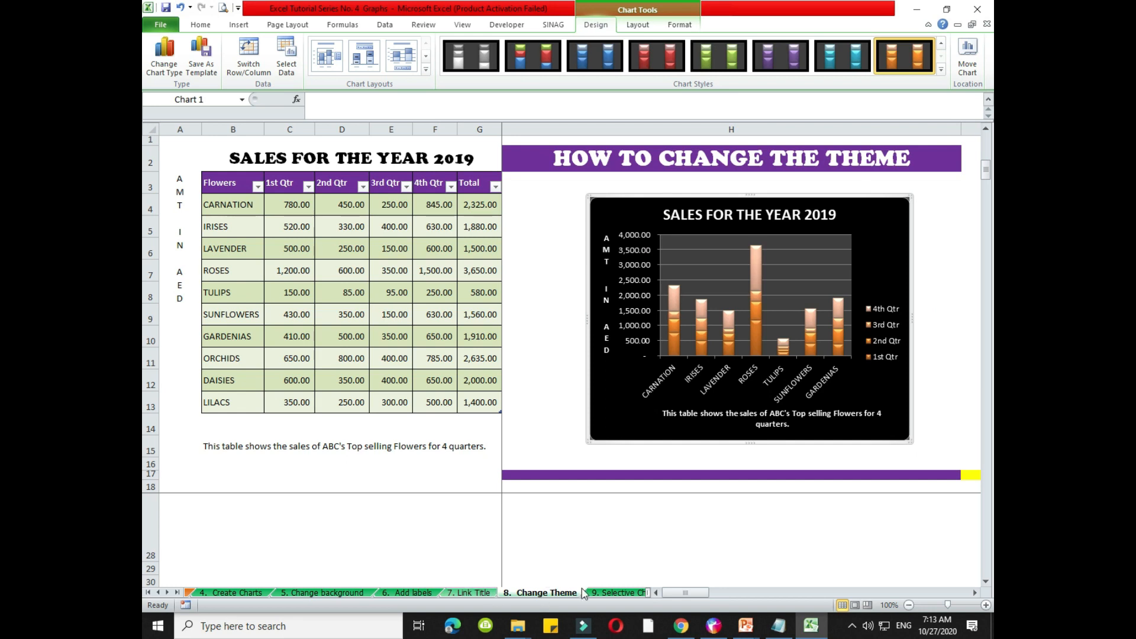
On the "9. Selective Charting" sheet, delete the existing chart and select the Flowers header cell B3
{"action": "left_click", "coordinate": [601, 594]}
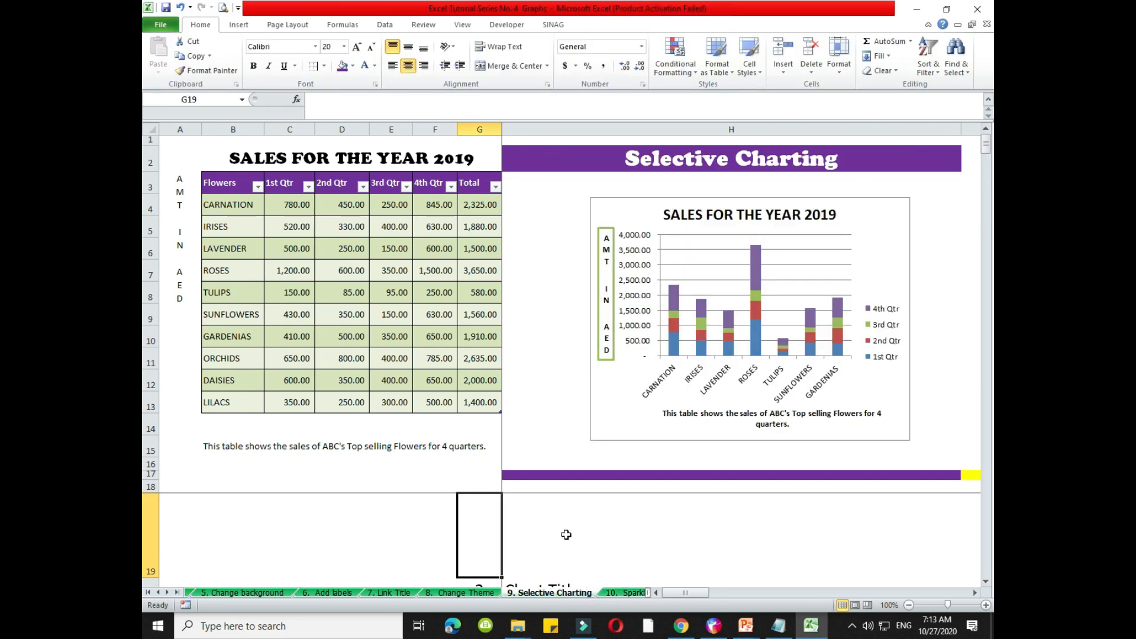
{"action": "left_click", "coordinate": [588, 383]}
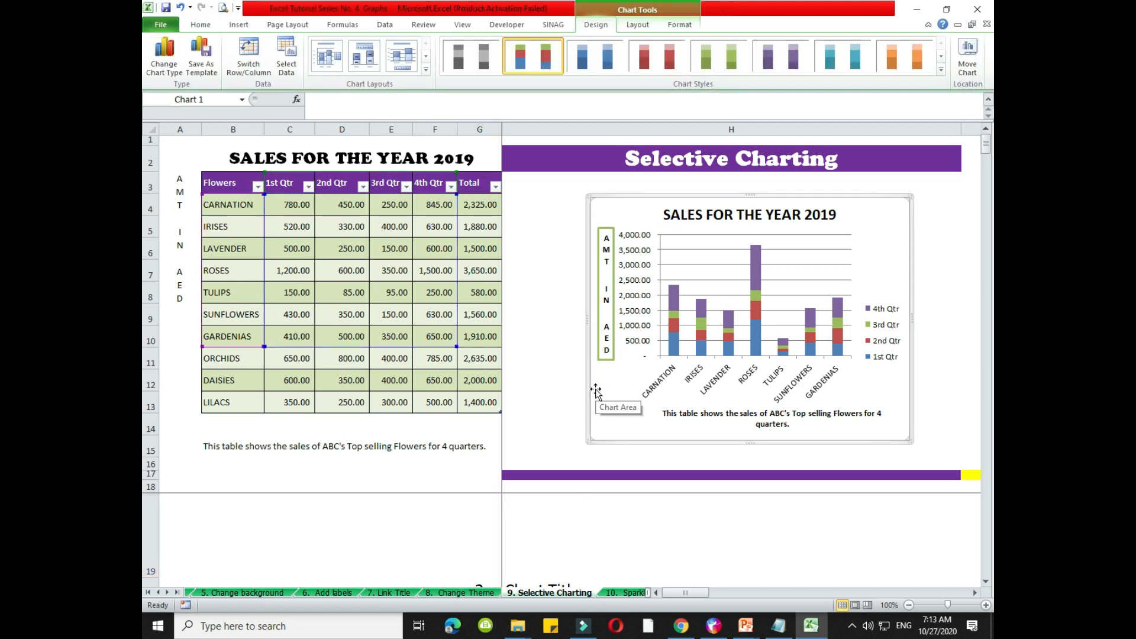
{"action": "key", "text": "Delete"}
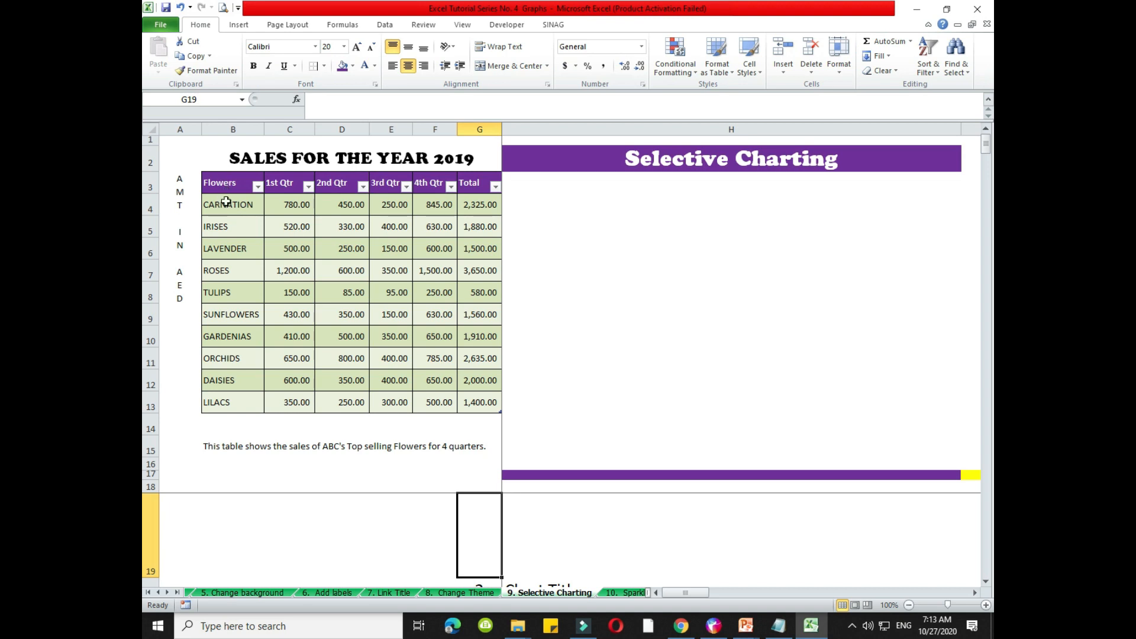
{"action": "left_click", "coordinate": [229, 181]}
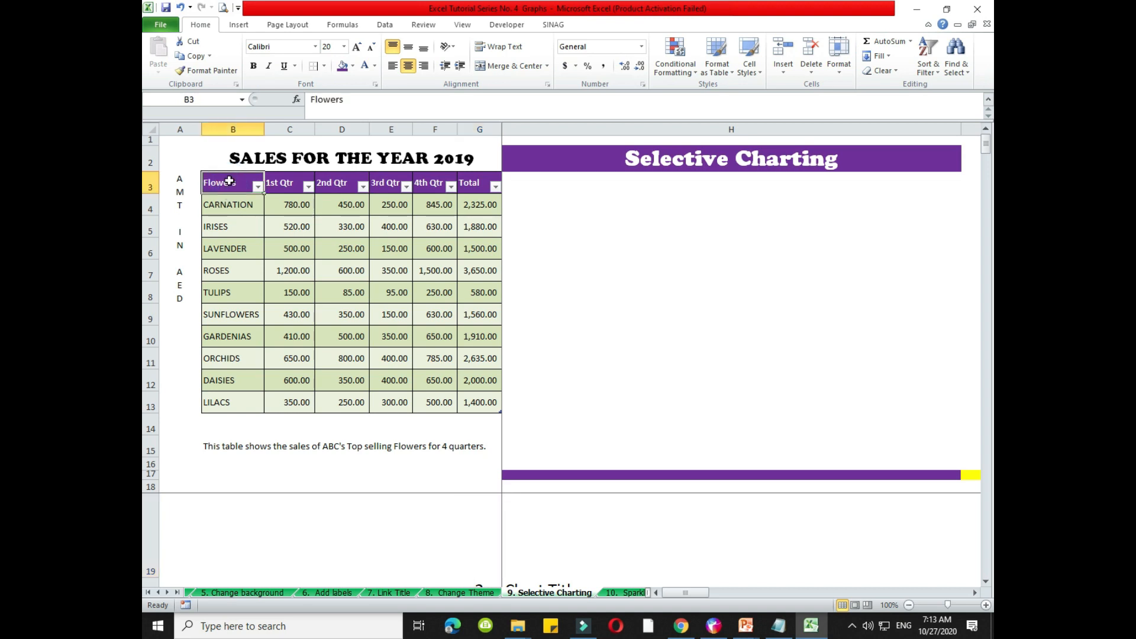
{"action": "left_click_drag", "start_coordinate": [229, 182], "coordinate": [418, 201]}
{"action": "left_click_drag", "start_coordinate": [219, 270], "coordinate": [441, 272]}
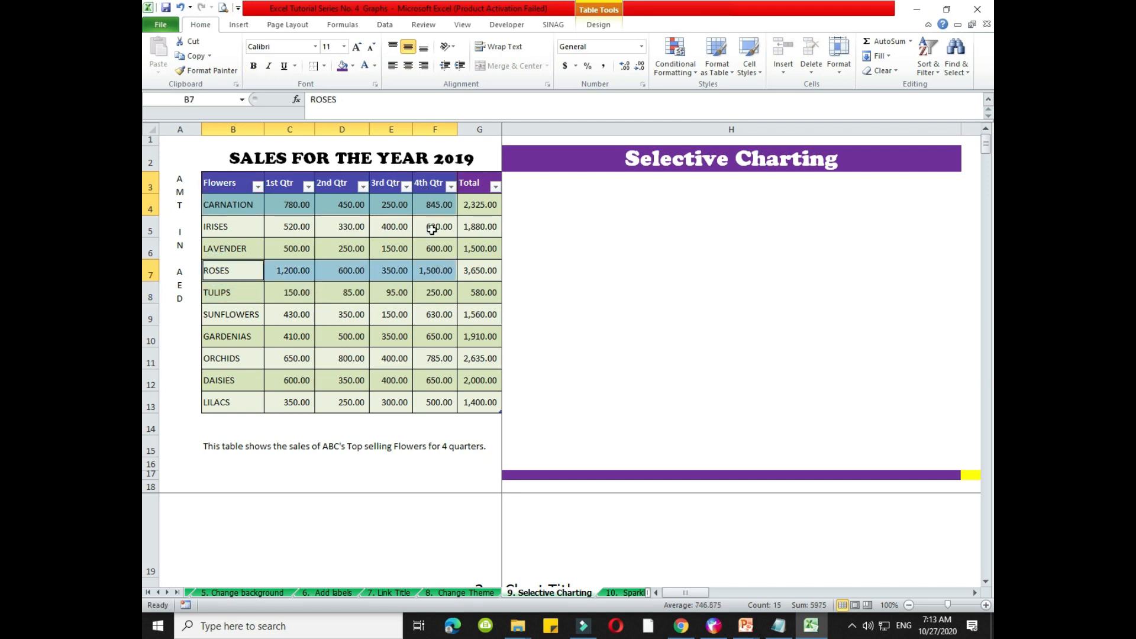
{"action": "left_click", "coordinate": [251, 229]}
Insert a stacked line chart with markers from the table headers and quarterly sales of Carnation, Roses and Orchids, excluding the Total column
{"action": "left_click", "coordinate": [218, 179]}
{"action": "left_click_drag", "start_coordinate": [217, 179], "coordinate": [423, 199]}
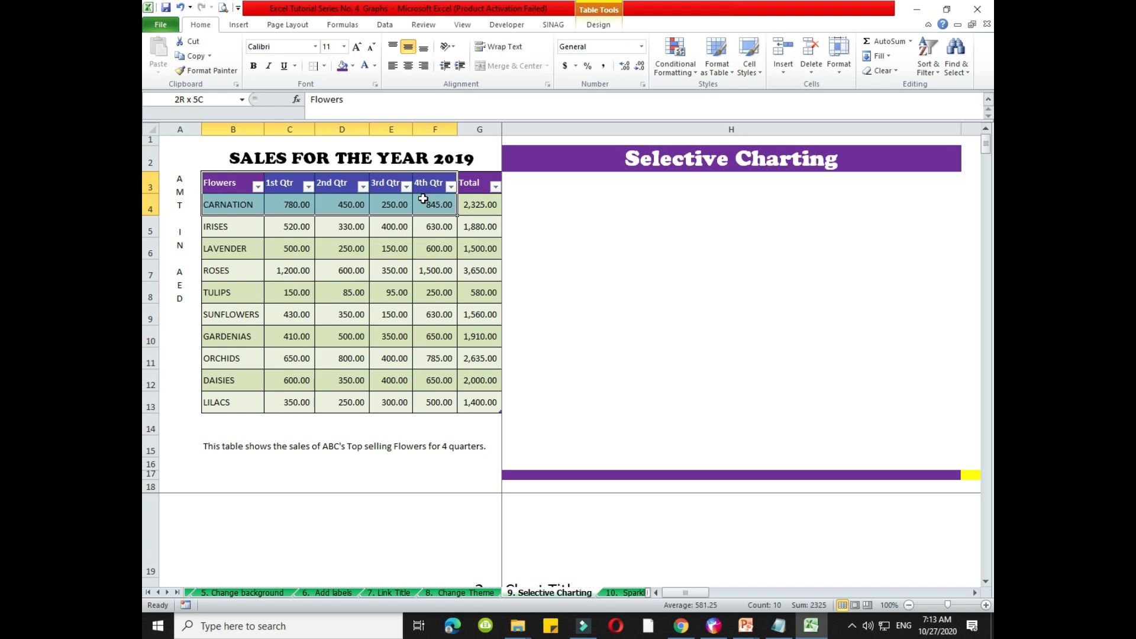
{"action": "left_click_drag", "start_coordinate": [423, 199], "coordinate": [427, 202]}
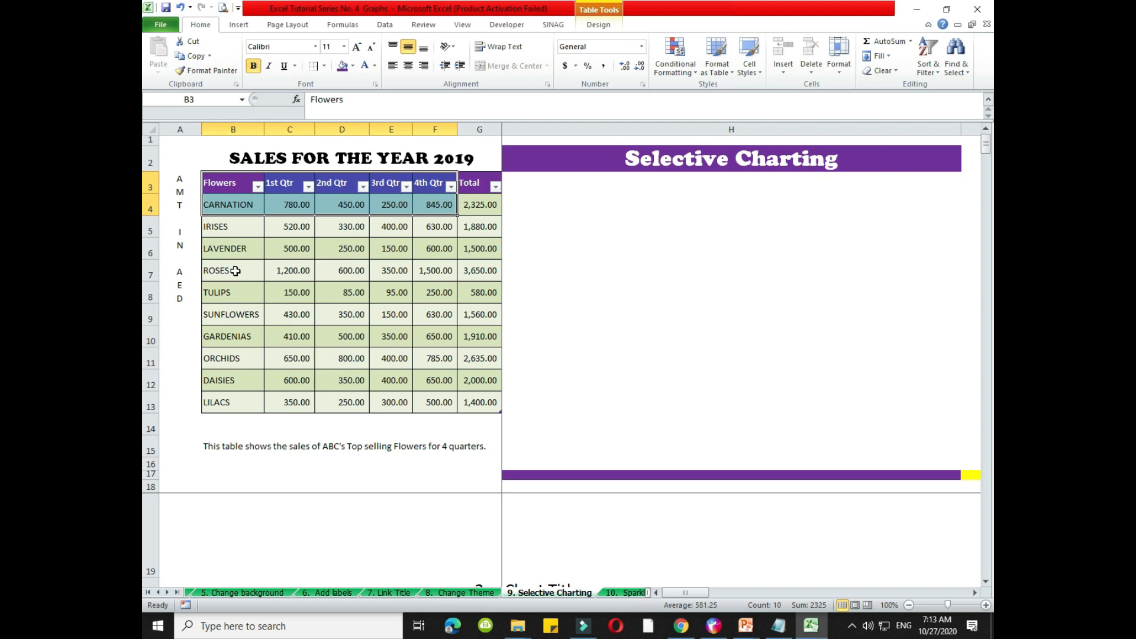
{"action": "left_click_drag", "start_coordinate": [235, 271], "coordinate": [438, 271], "text": "ctrl"}
{"action": "left_click_drag", "start_coordinate": [231, 358], "coordinate": [444, 357], "text": "ctrl"}
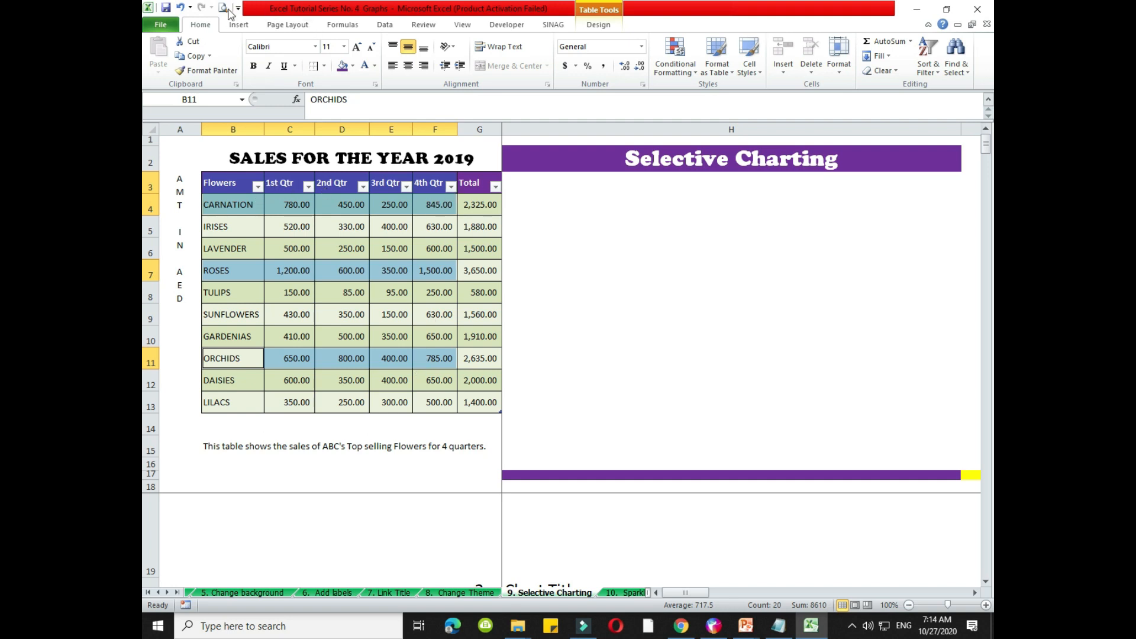
{"action": "left_click", "coordinate": [238, 24]}
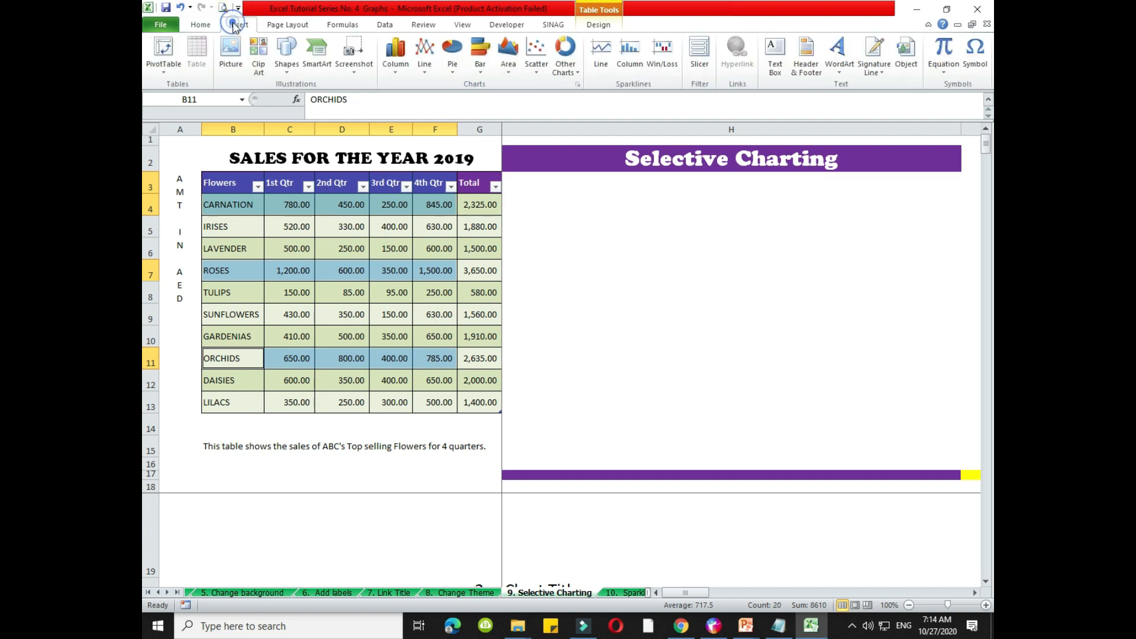
{"action": "left_click", "coordinate": [397, 66]}
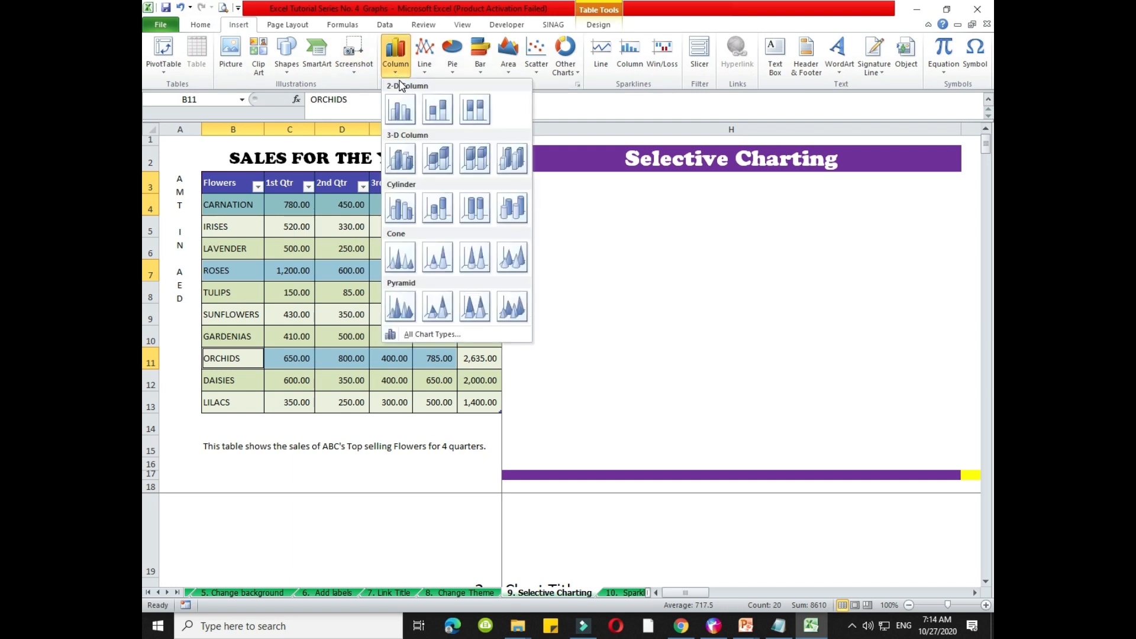
{"action": "left_click", "coordinate": [427, 70]}
{"action": "left_click", "coordinate": [468, 147]}
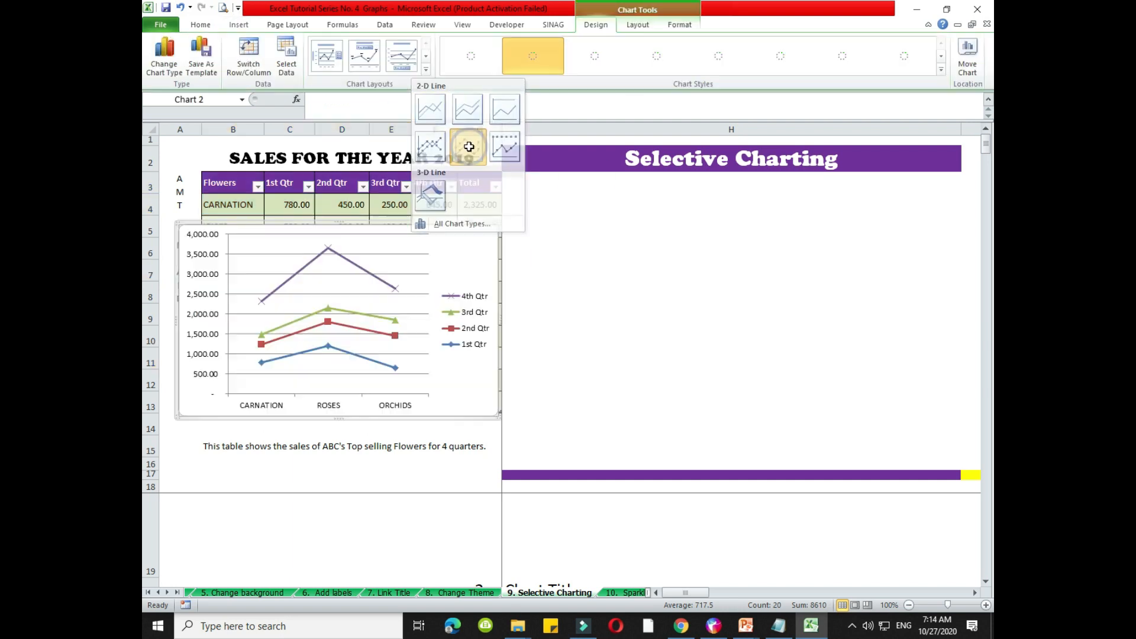
Move the line chart under the "Selective Charting" banner and enlarge it to fill the space beside the table
{"action": "left_click_drag", "start_coordinate": [224, 222], "coordinate": [575, 183]}
{"action": "left_click_drag", "start_coordinate": [851, 374], "coordinate": [945, 449]}
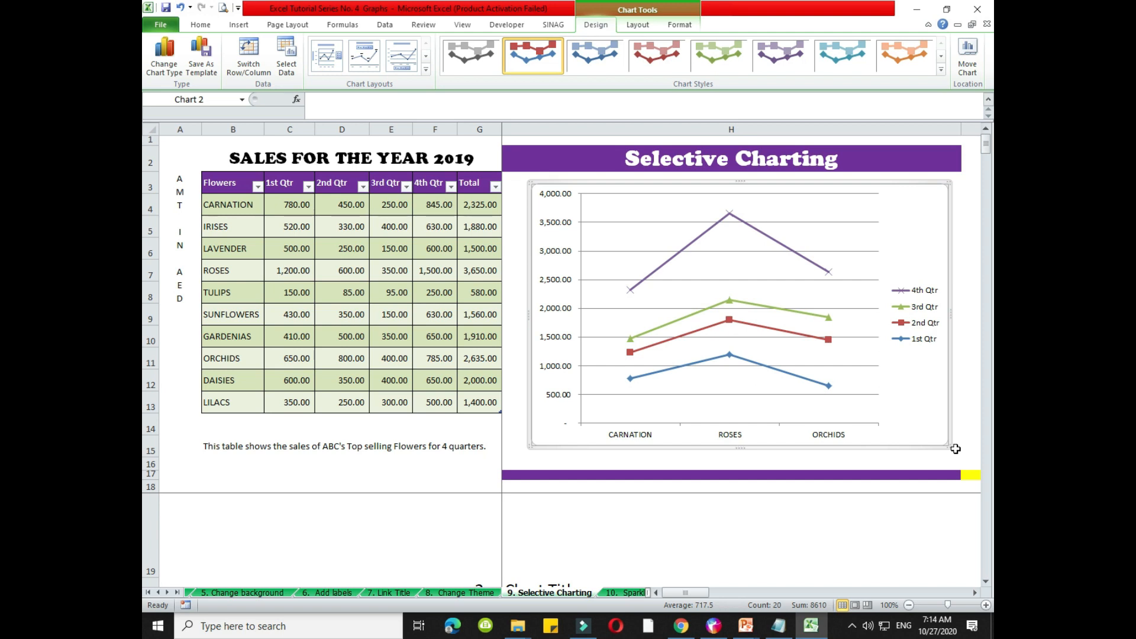
{"action": "left_click", "coordinate": [658, 520]}
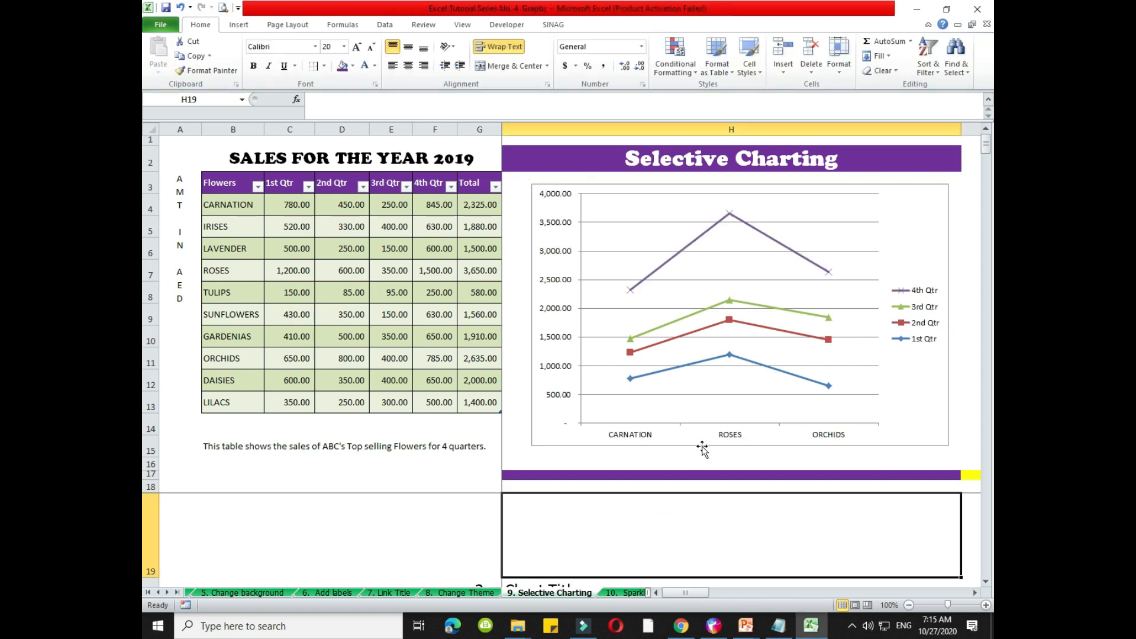
Add a horizontal axis title below the axis and link it to the table note with ='9. Selective Charting'!$B$15
{"action": "left_click", "coordinate": [633, 185]}
{"action": "left_click", "coordinate": [531, 205]}
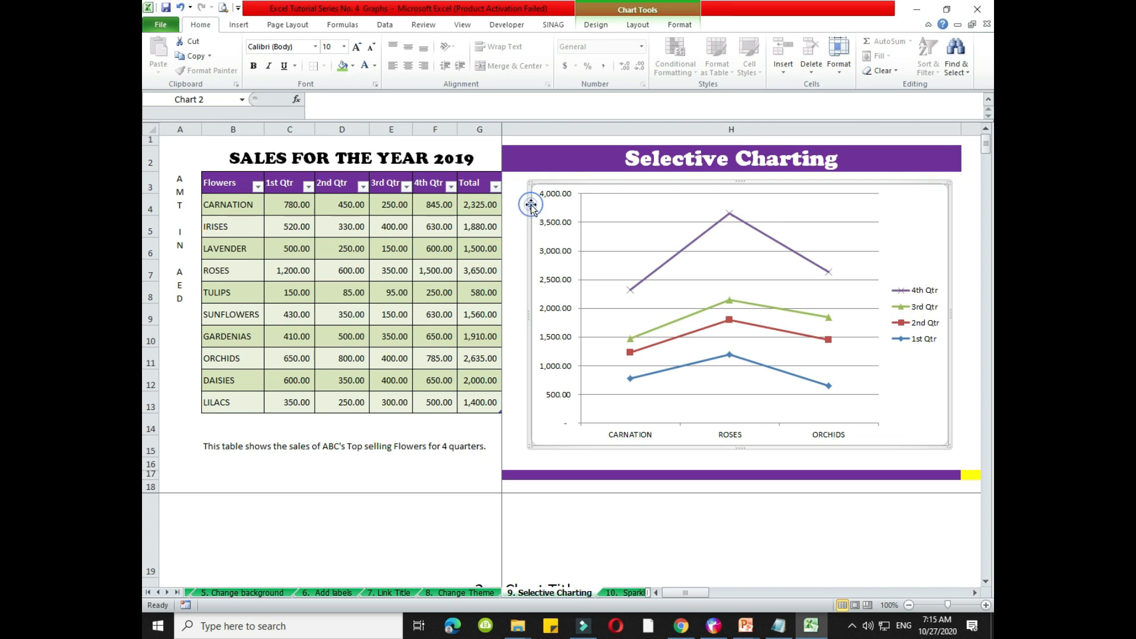
{"action": "left_click", "coordinate": [632, 27]}
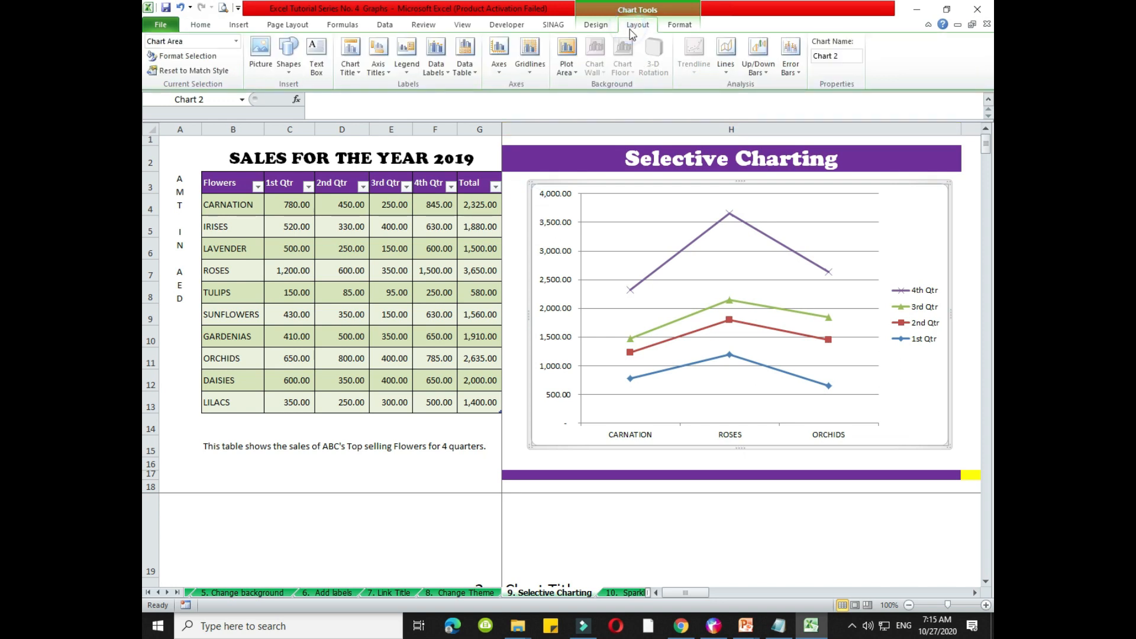
{"action": "left_click", "coordinate": [384, 75]}
{"action": "mouse_move", "coordinate": [422, 87]}
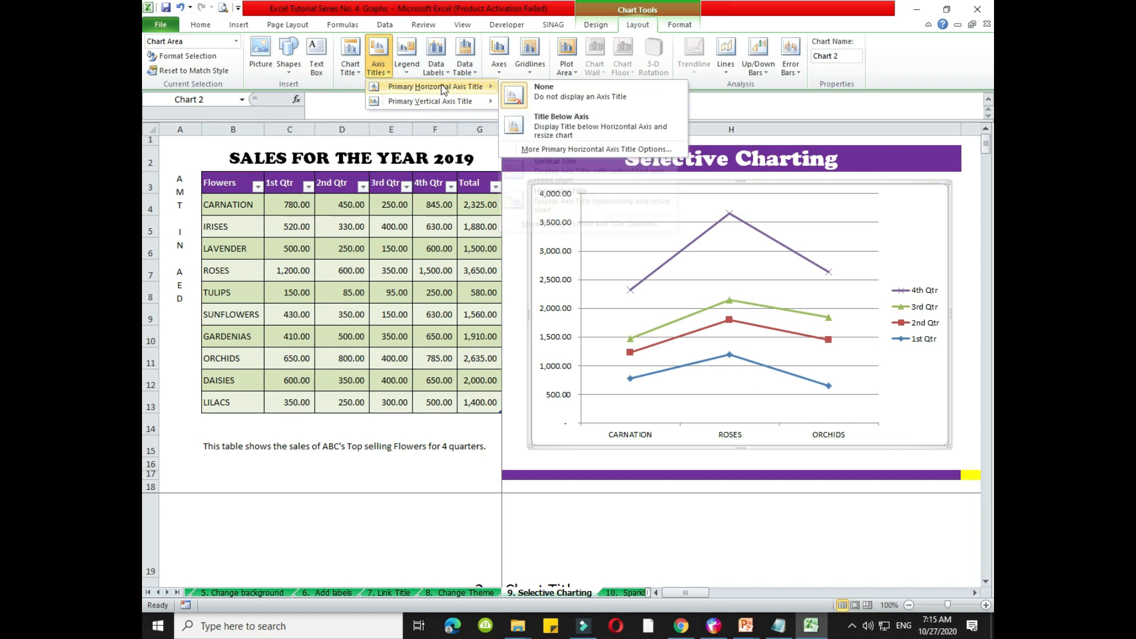
{"action": "left_click", "coordinate": [567, 129]}
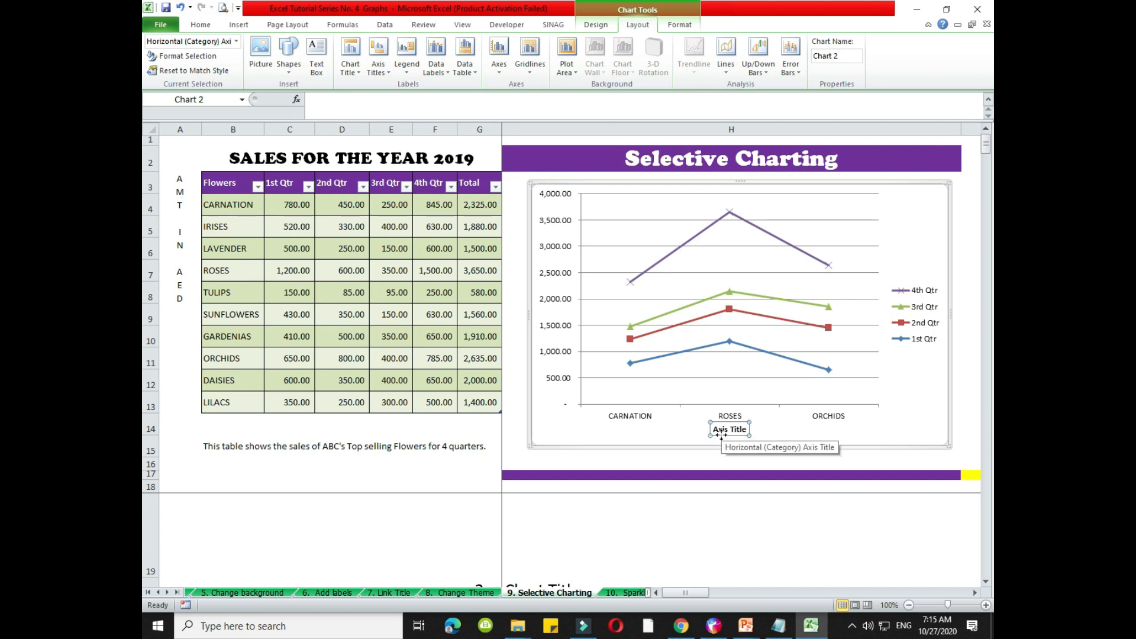
{"action": "left_click", "coordinate": [719, 436]}
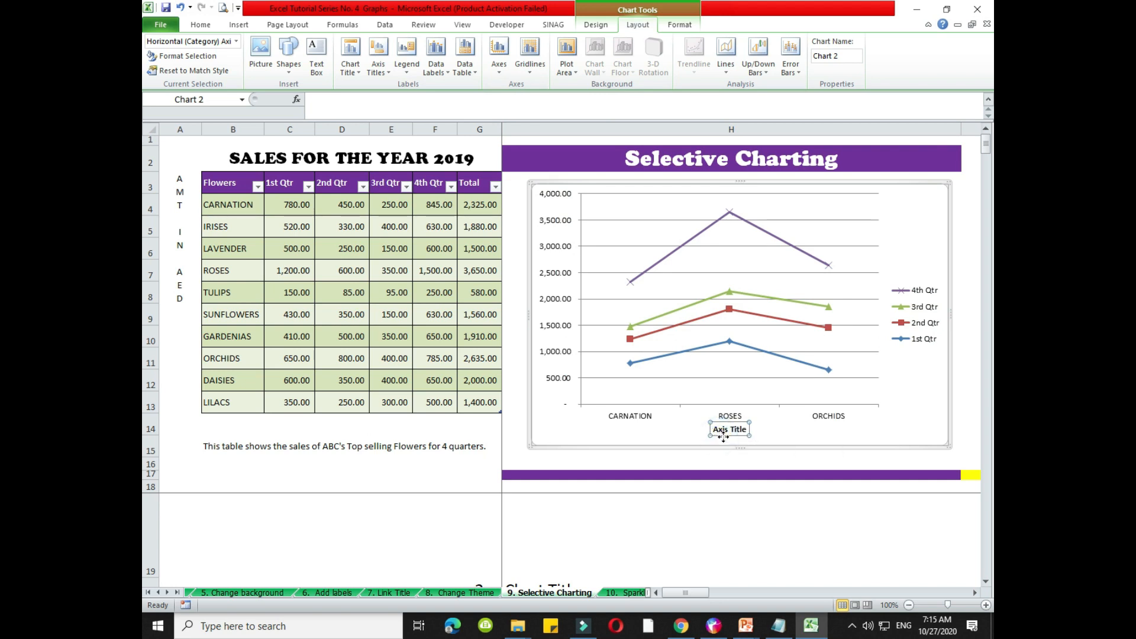
{"action": "left_click", "coordinate": [327, 101]}
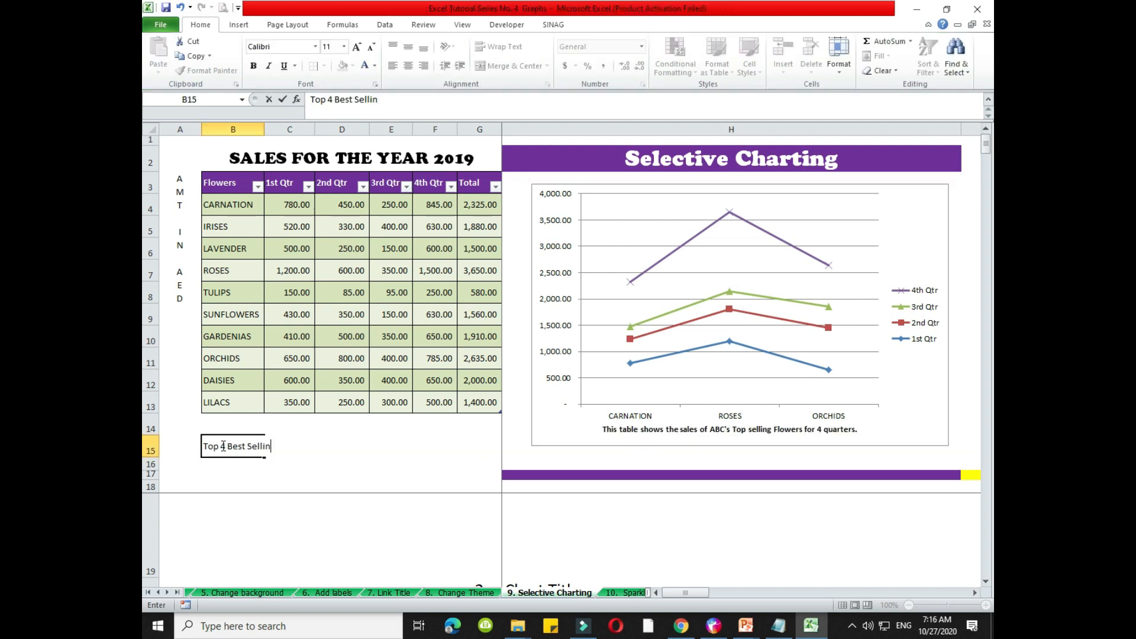
Replace the note in cell B15 with "Top 4 Best Selling Flowers for the year 2019" and check the linked axis title
{"action": "type", "text": "owers for the year "}
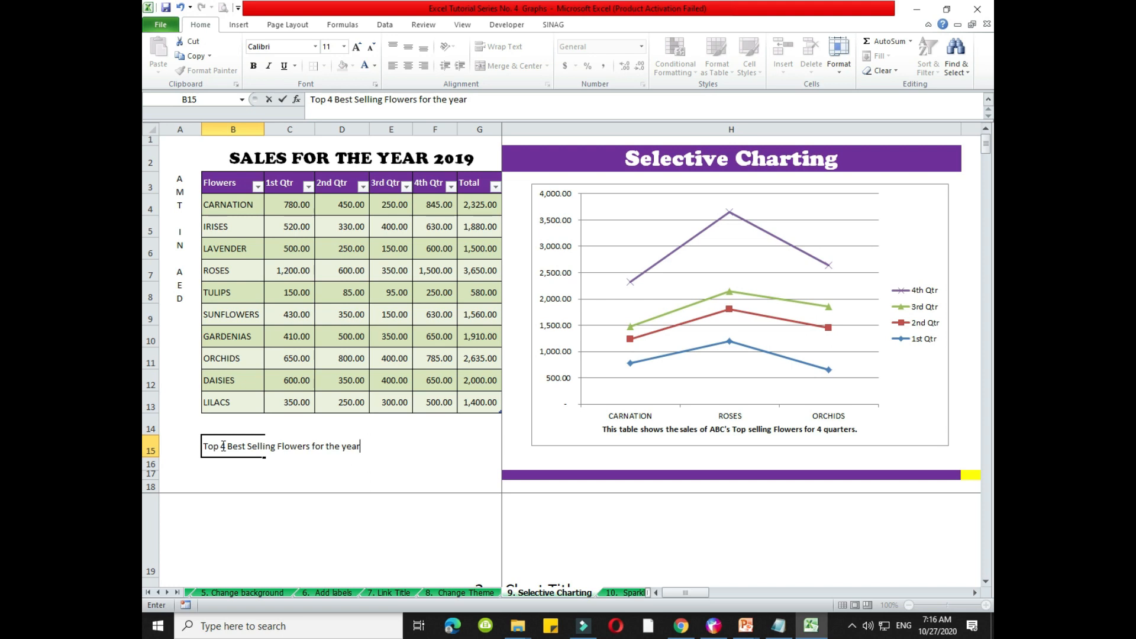
{"action": "type", "text": "20"}
{"action": "key", "text": "Return"}
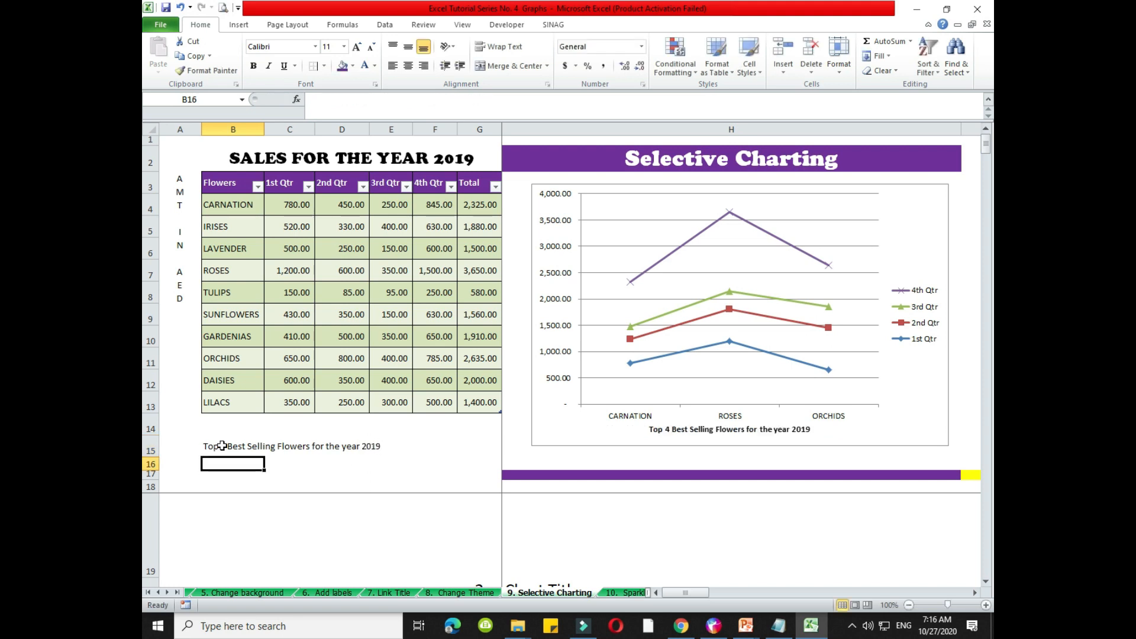
{"action": "left_click", "coordinate": [761, 430]}
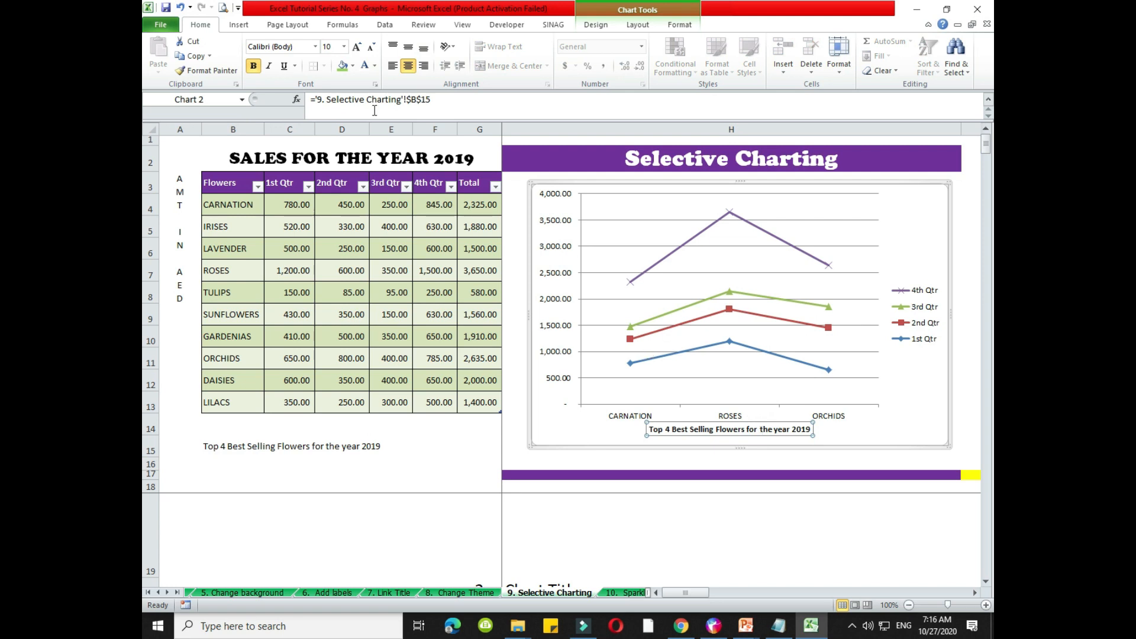
Add a vertical axis title with vertical text and link it to the "AMT IN AED" cell with ='9. Selective Charting'!$A$3:$A$13
{"action": "left_click", "coordinate": [530, 194]}
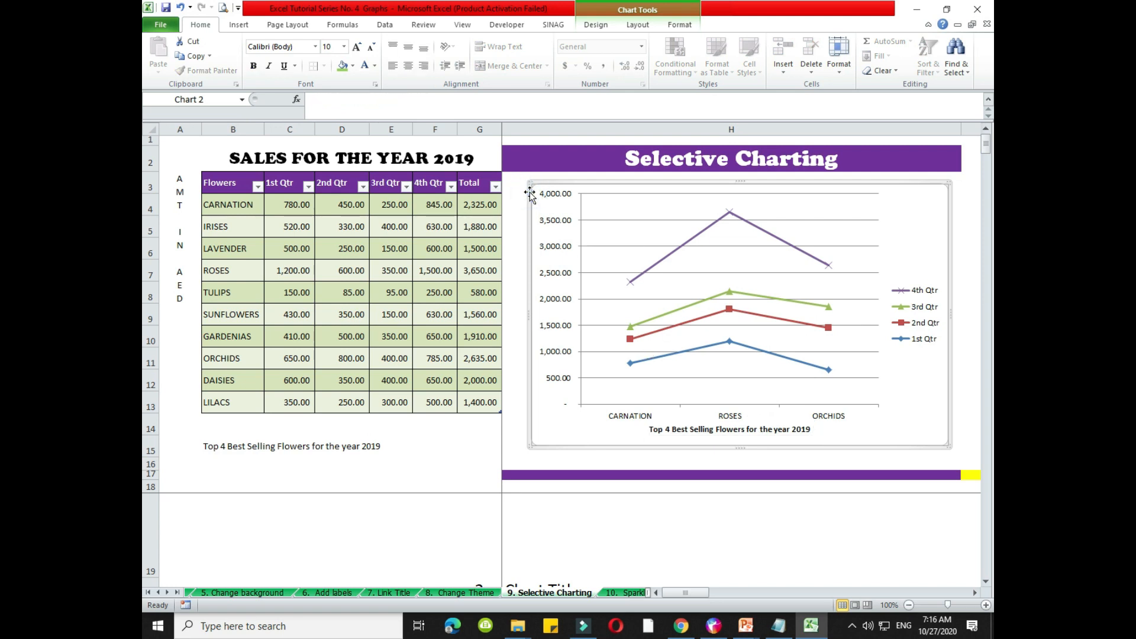
{"action": "left_click", "coordinate": [239, 26]}
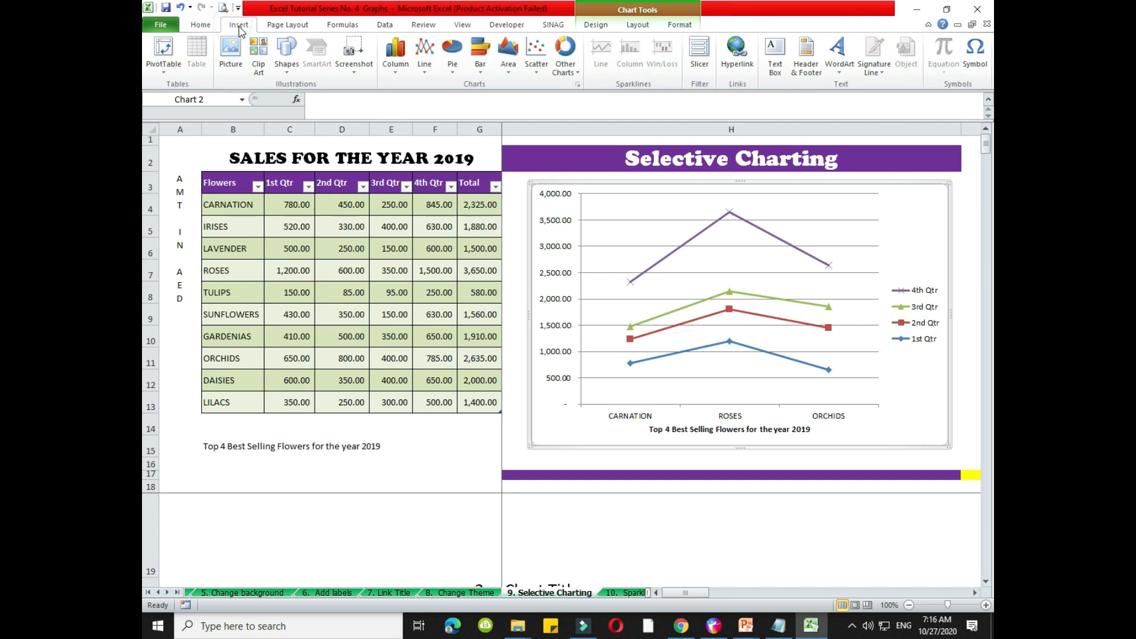
{"action": "left_click", "coordinate": [639, 26]}
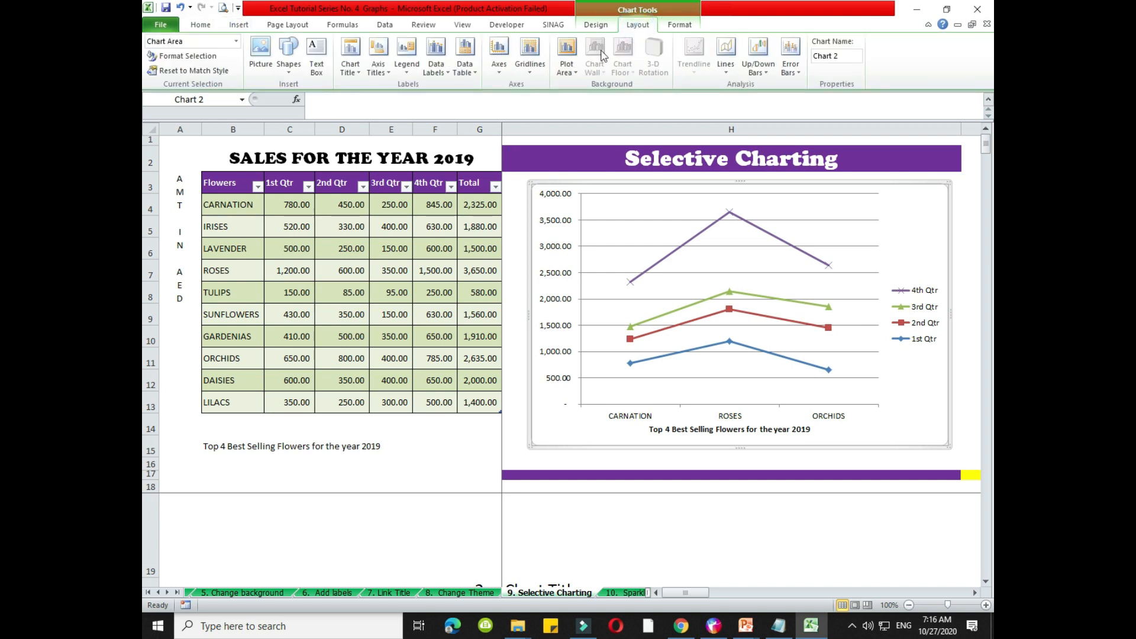
{"action": "left_click", "coordinate": [385, 72]}
{"action": "mouse_move", "coordinate": [450, 101]}
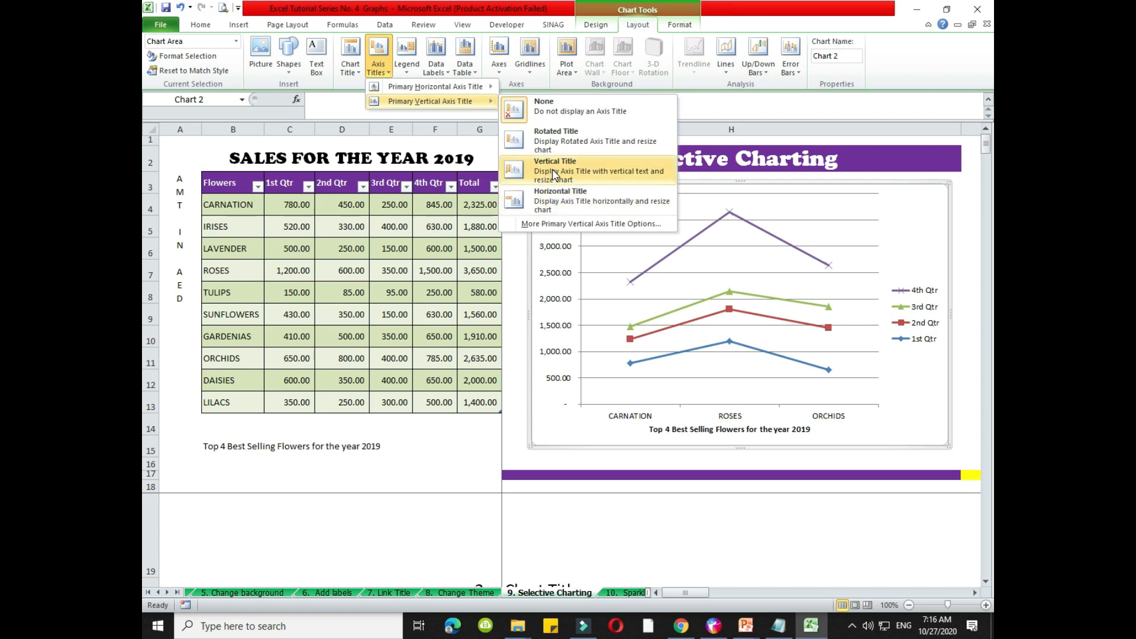
{"action": "left_click", "coordinate": [555, 174]}
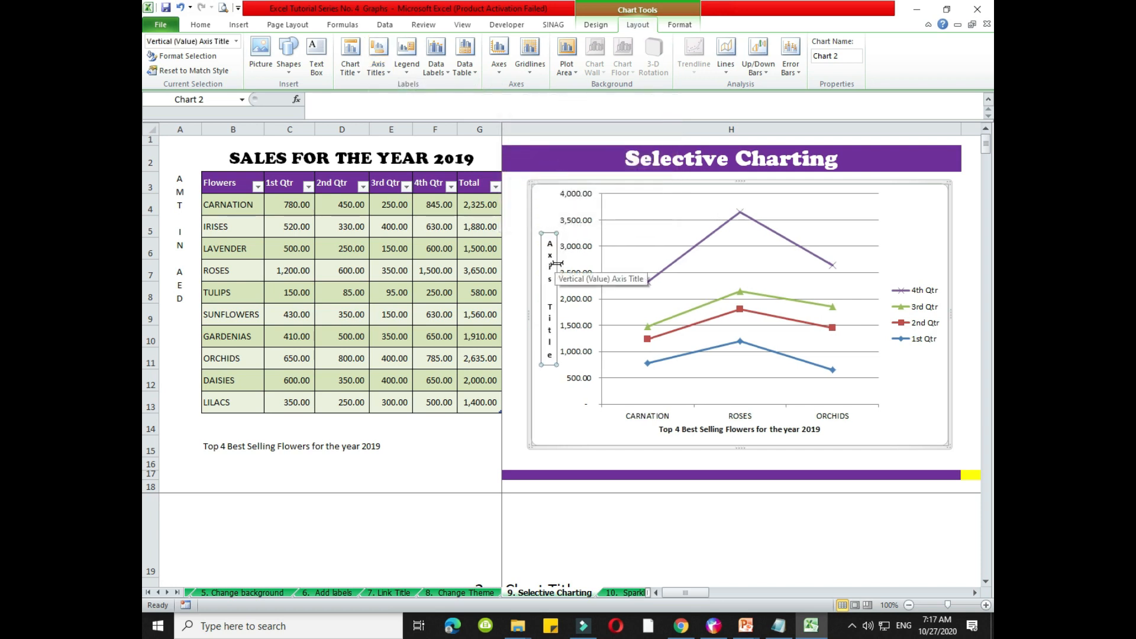
{"action": "type", "text": "="}
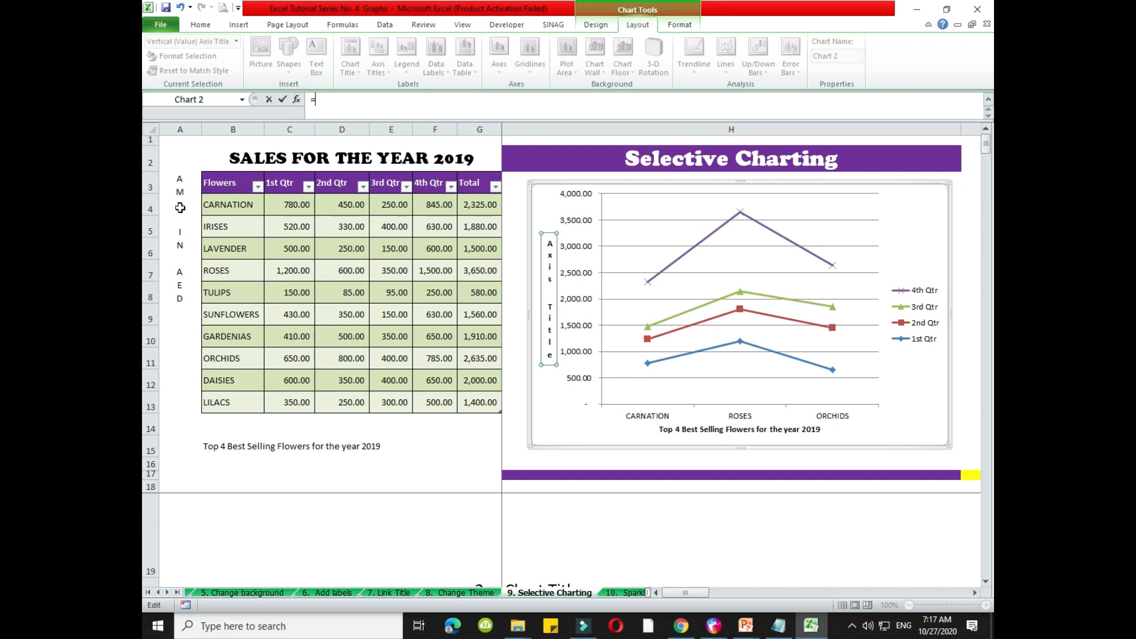
{"action": "left_click", "coordinate": [176, 181]}
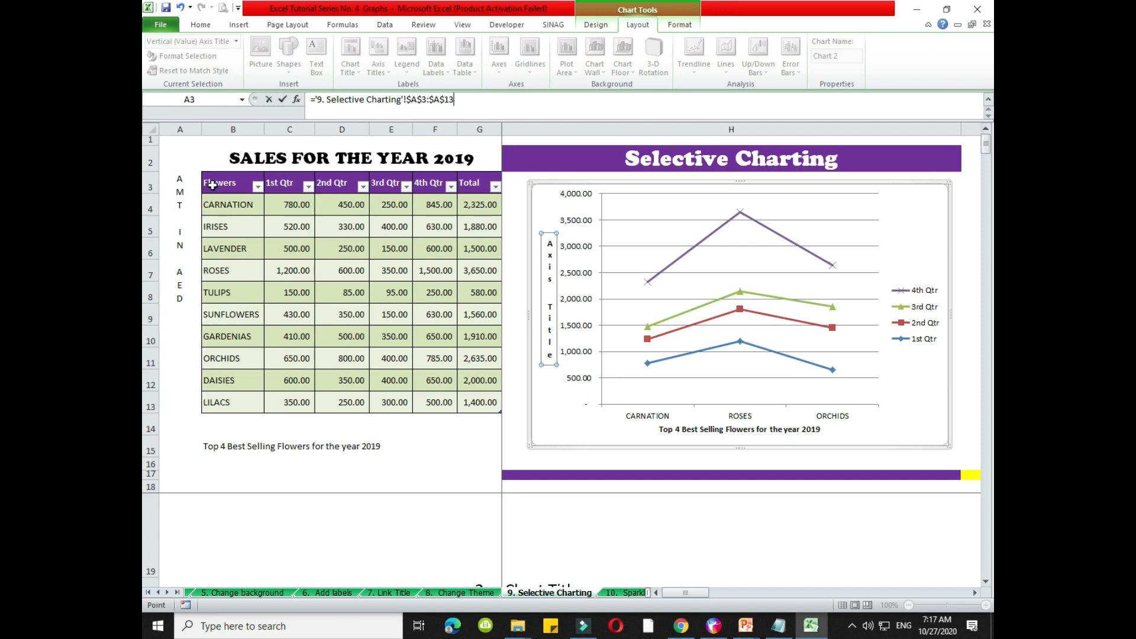
{"action": "key", "text": "Return"}
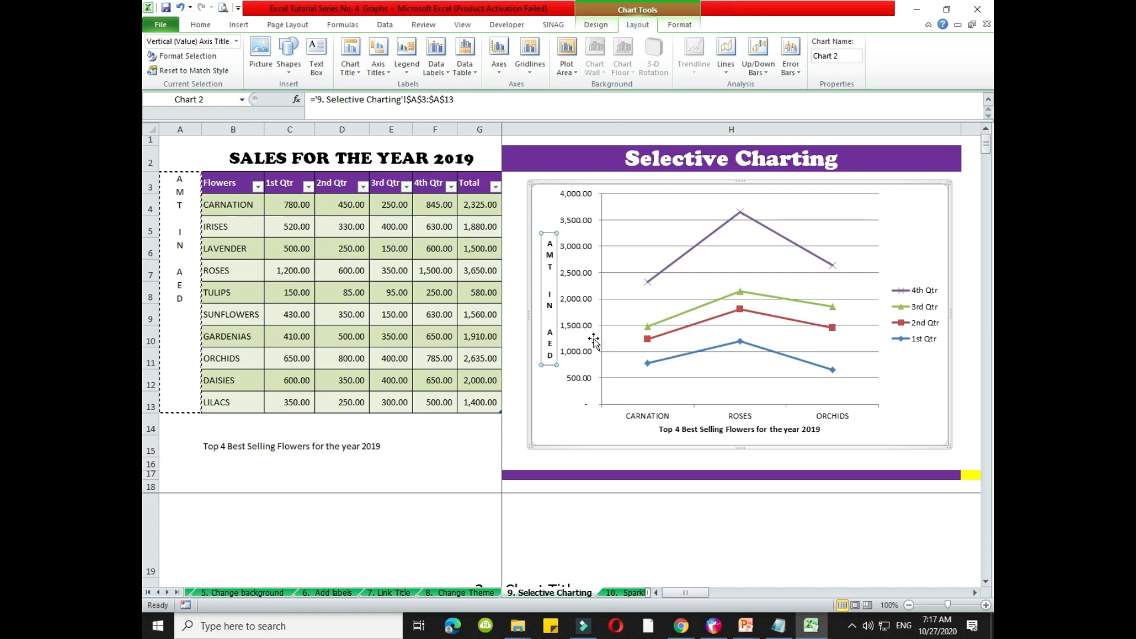
Replace the line chart with a 3-D area chart of all flowers' 1st Qtr and 3rd Qtr sales
{"action": "left_click", "coordinate": [564, 398]}
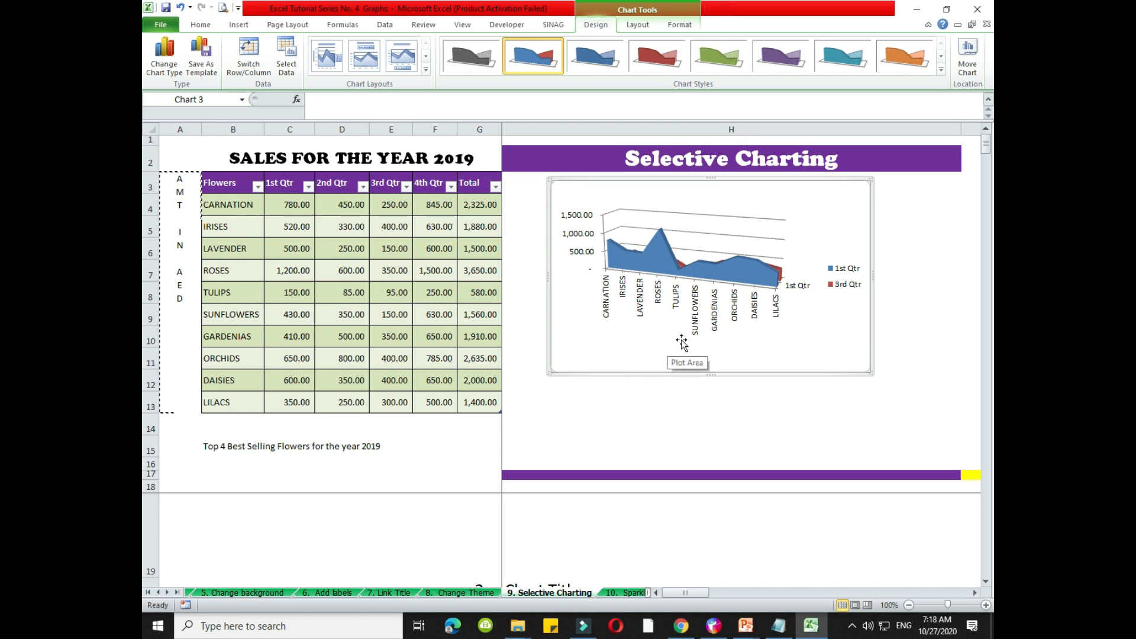
{"action": "left_click", "coordinate": [620, 374]}
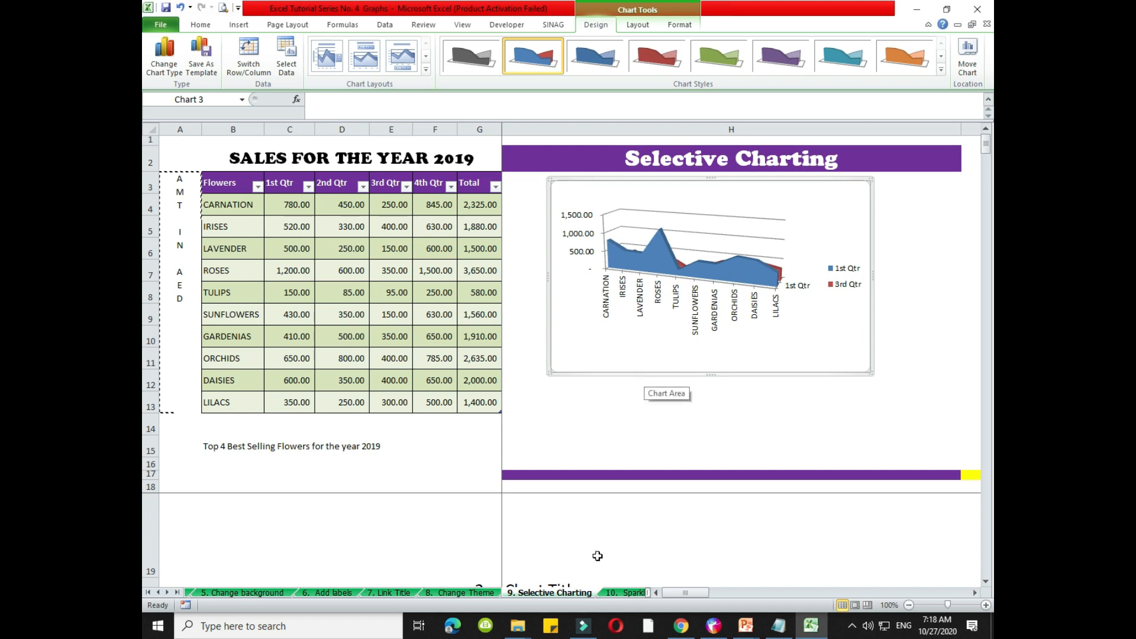
Open the "10. Sparklines" sheet and select cell H4 beside the Carnation row
{"action": "left_click", "coordinate": [621, 593]}
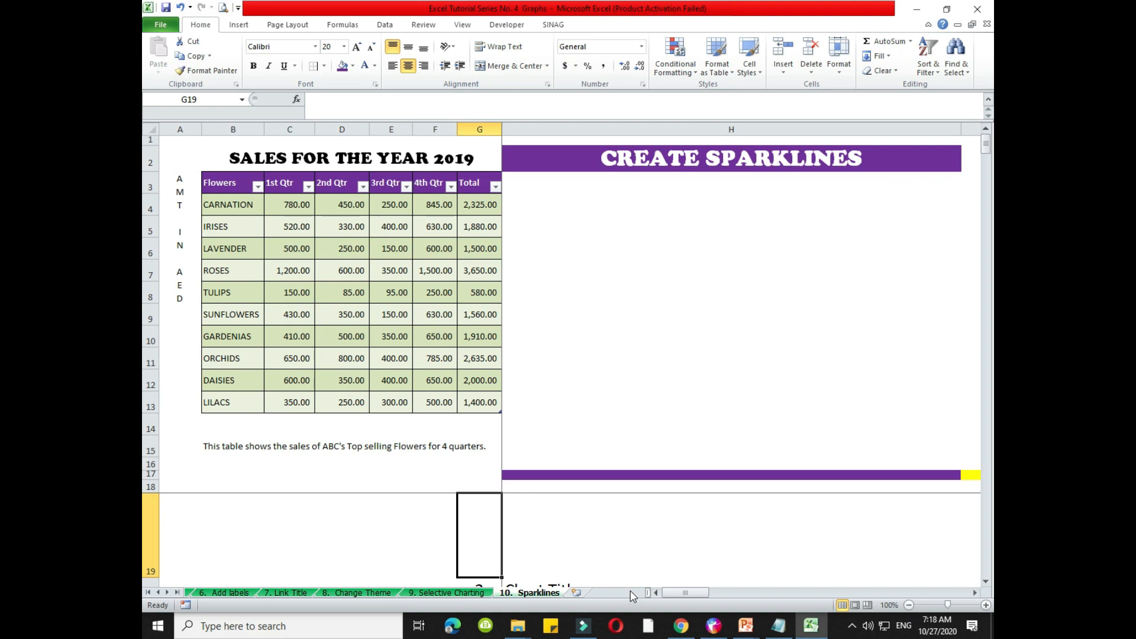
{"action": "left_click", "coordinate": [588, 346]}
{"action": "left_click", "coordinate": [554, 265]}
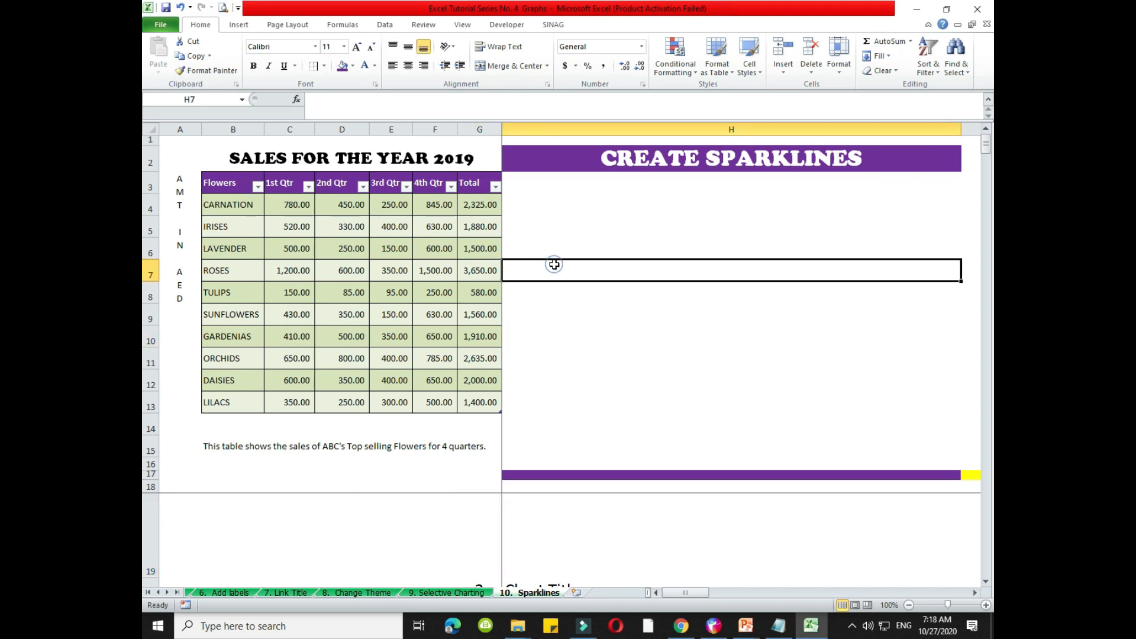
{"action": "left_click", "coordinate": [530, 207]}
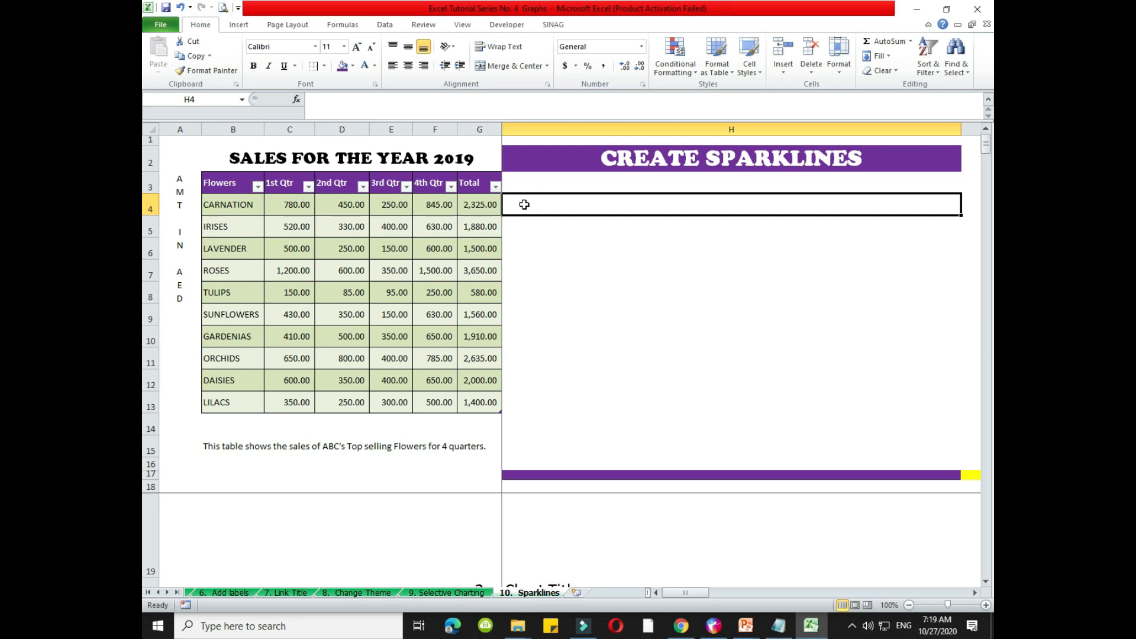
Try to create column sparklines from the data range B3:F13 in the location range $H$4:$H$13
{"action": "left_click_drag", "start_coordinate": [225, 183], "coordinate": [429, 405]}
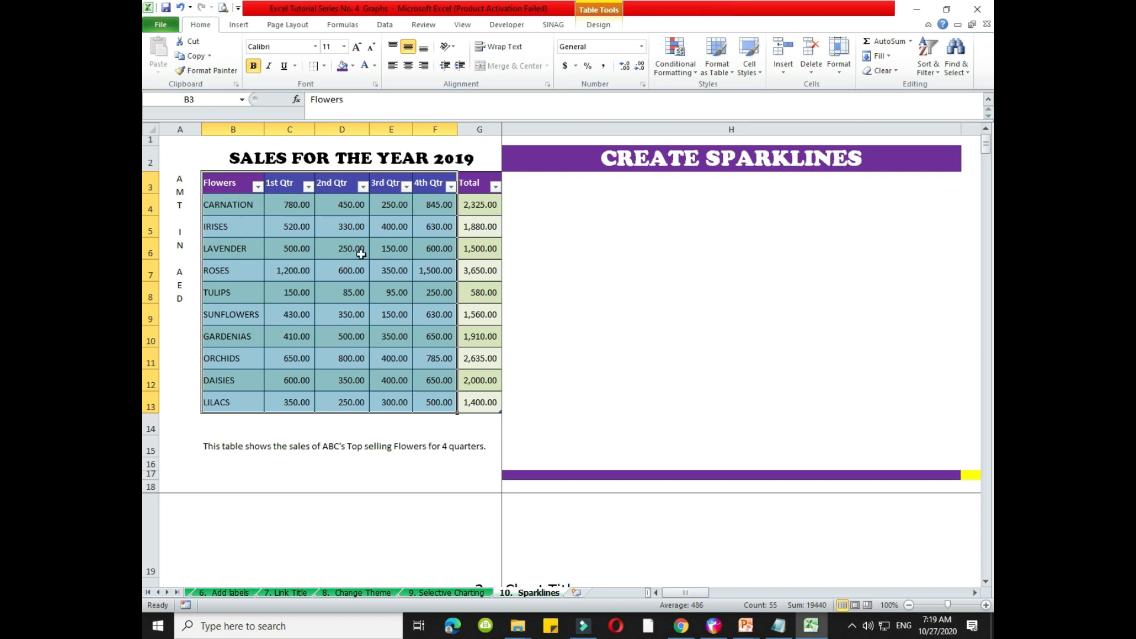
{"action": "left_click", "coordinate": [239, 25]}
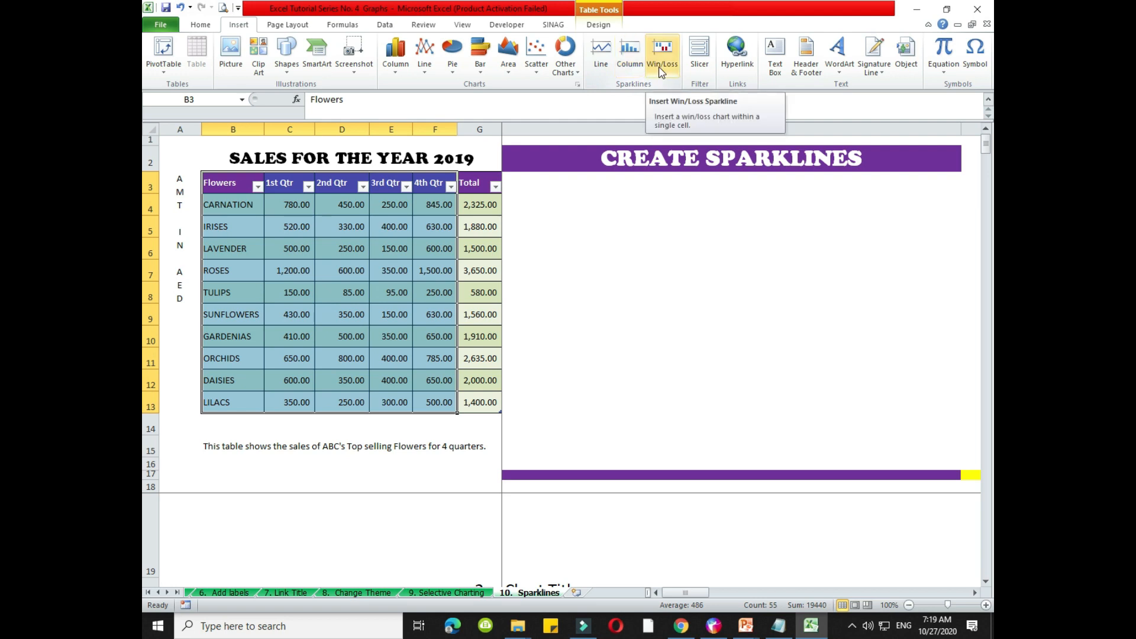
{"action": "left_click", "coordinate": [630, 67]}
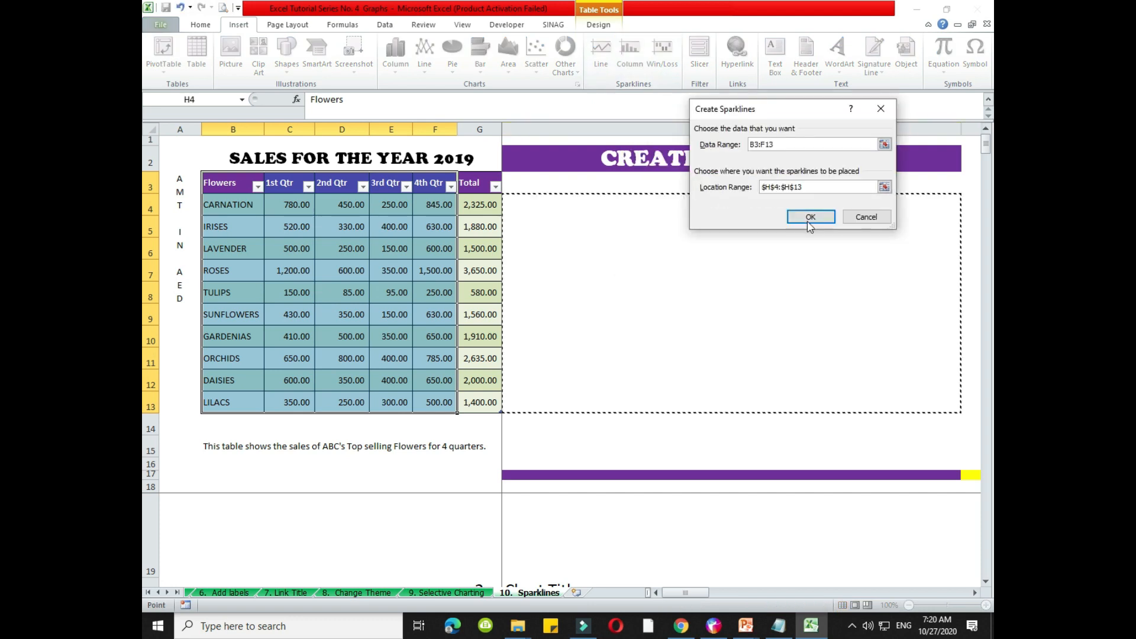
{"action": "left_click", "coordinate": [810, 217]}
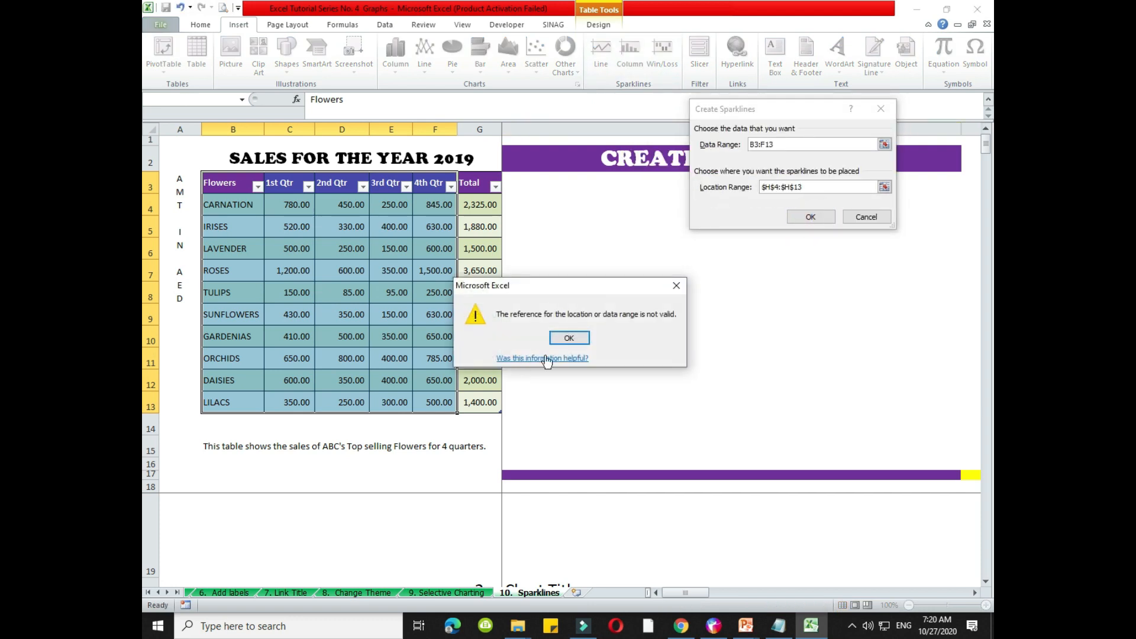
{"action": "left_click", "coordinate": [568, 337]}
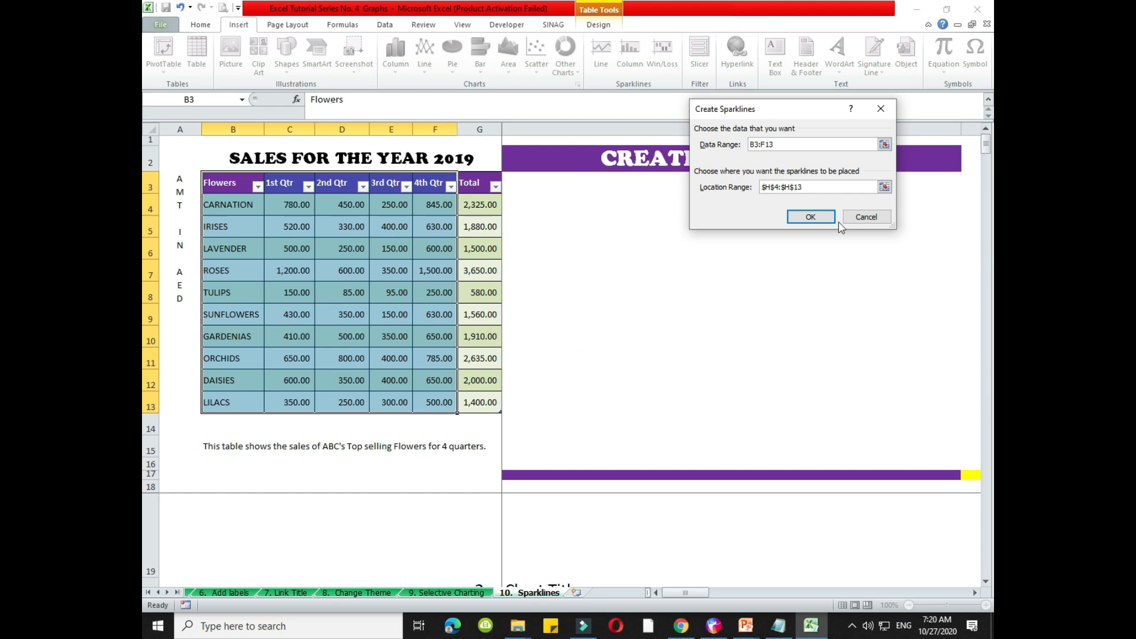
Change the sparkline location range to $H$3:$H$13 and create the column sparklines
{"action": "left_click", "coordinate": [884, 187]}
{"action": "left_click", "coordinate": [534, 180]}
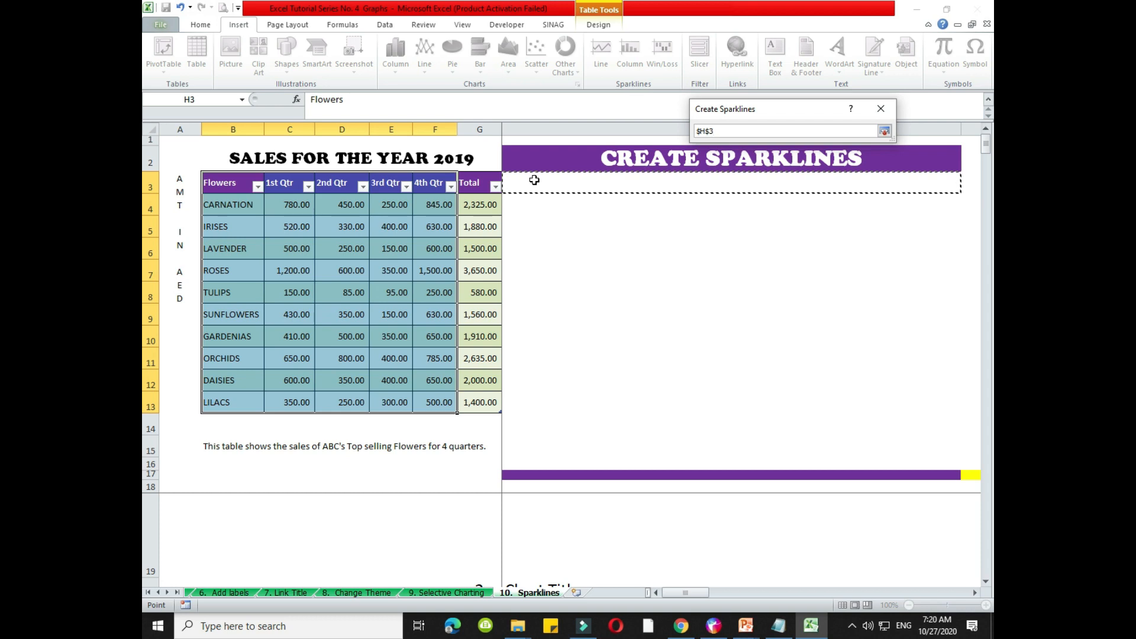
{"action": "left_click_drag", "start_coordinate": [534, 180], "coordinate": [509, 406]}
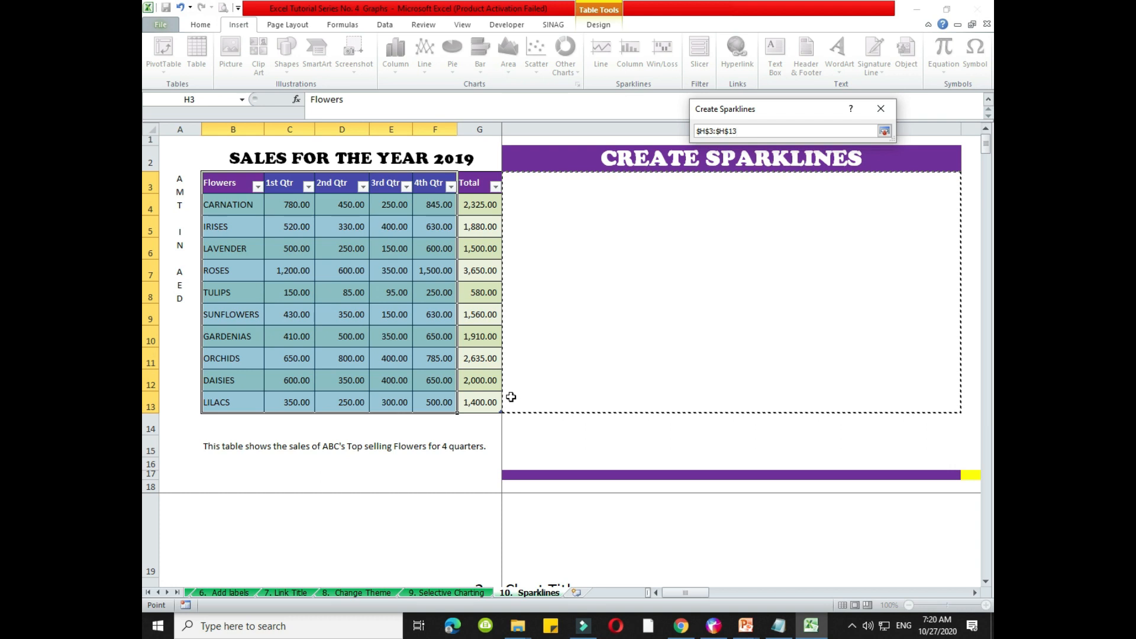
{"action": "left_click", "coordinate": [884, 131]}
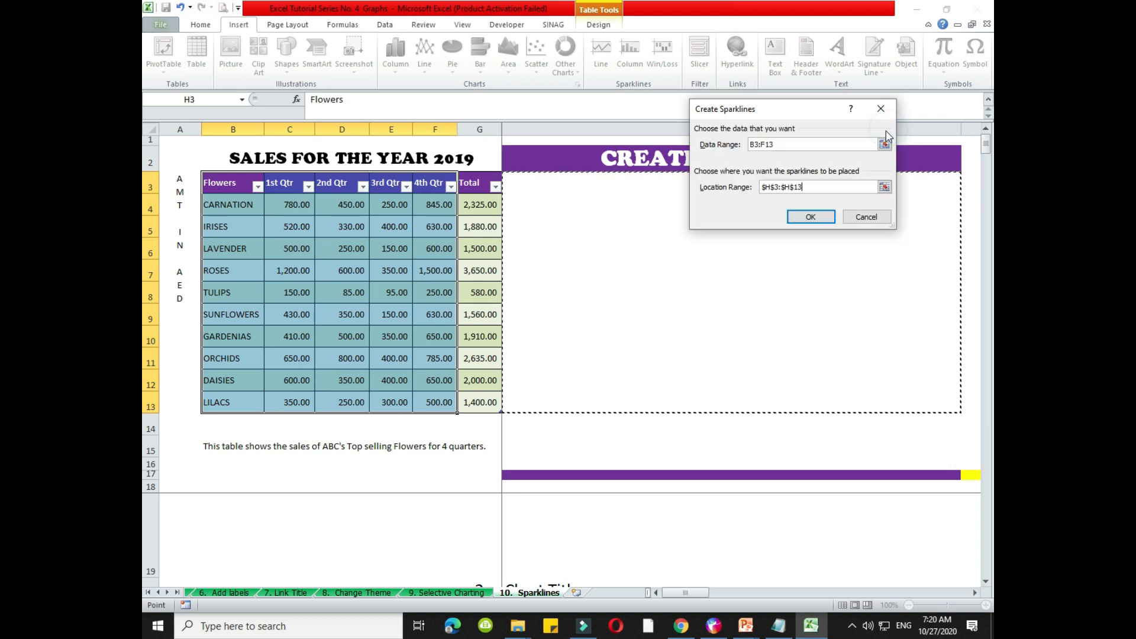
{"action": "left_click", "coordinate": [811, 218]}
{"action": "left_click", "coordinate": [728, 254]}
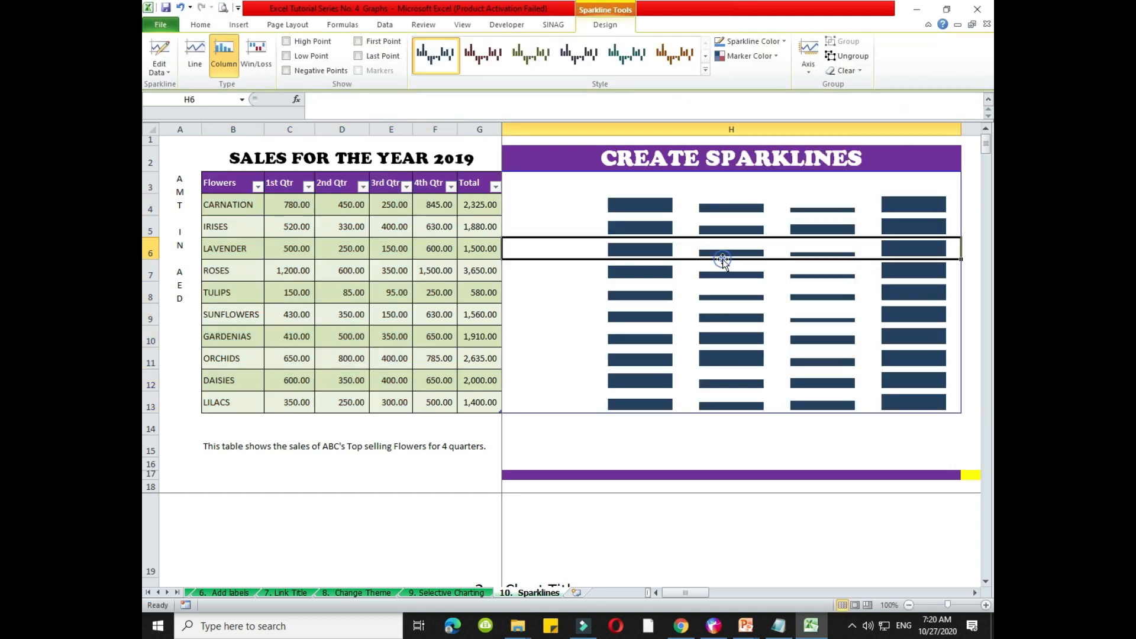
Clear everything from cells H4:H13 to remove the column sparklines
{"action": "left_click", "coordinate": [656, 204]}
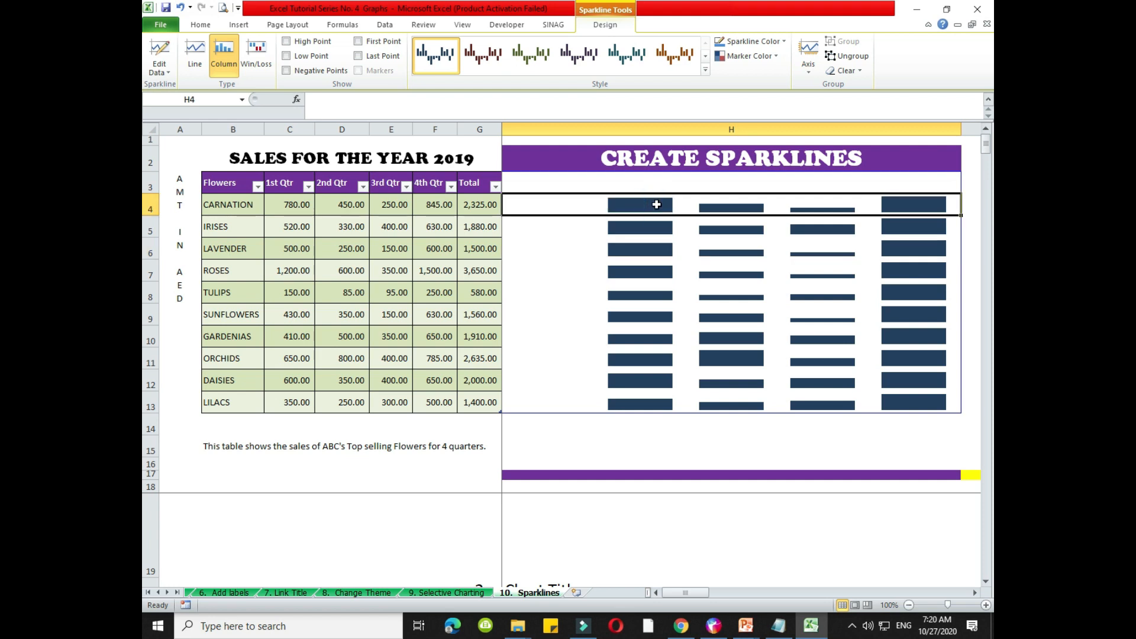
{"action": "left_click_drag", "start_coordinate": [644, 200], "coordinate": [825, 398]}
{"action": "left_click", "coordinate": [602, 234]}
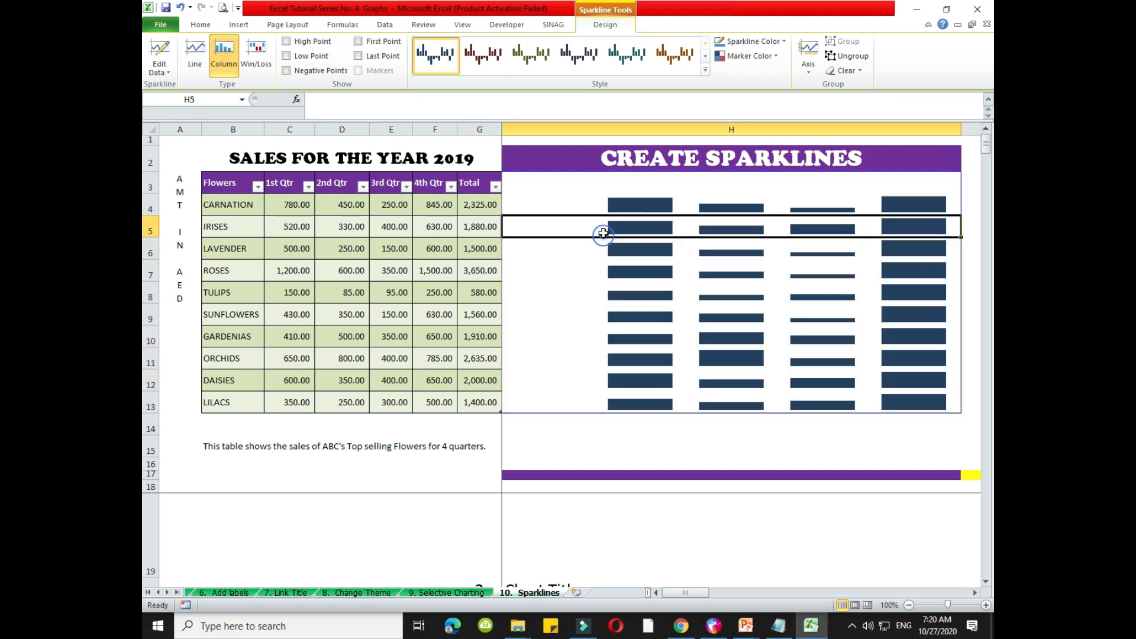
{"action": "left_click", "coordinate": [626, 207]}
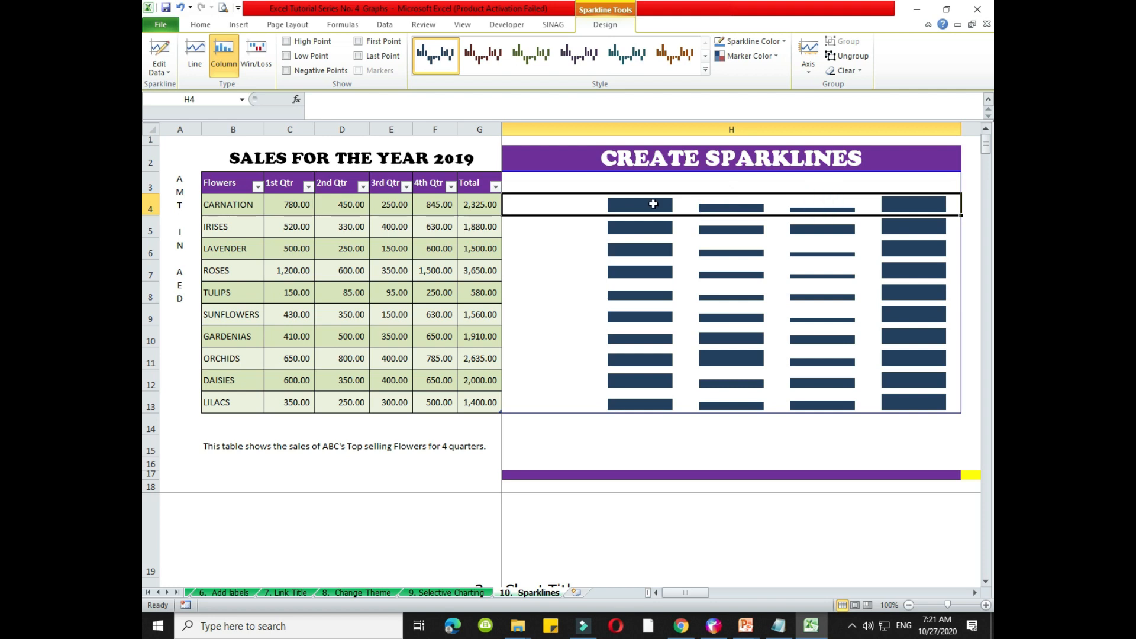
{"action": "left_click_drag", "start_coordinate": [533, 201], "coordinate": [620, 407]}
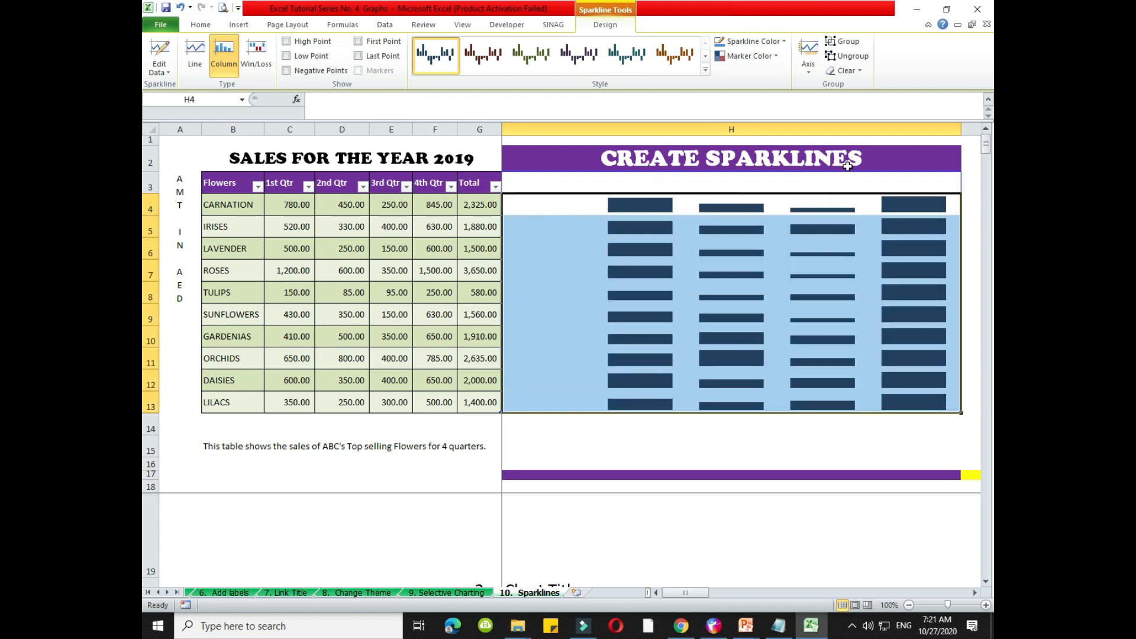
{"action": "left_click", "coordinate": [201, 24]}
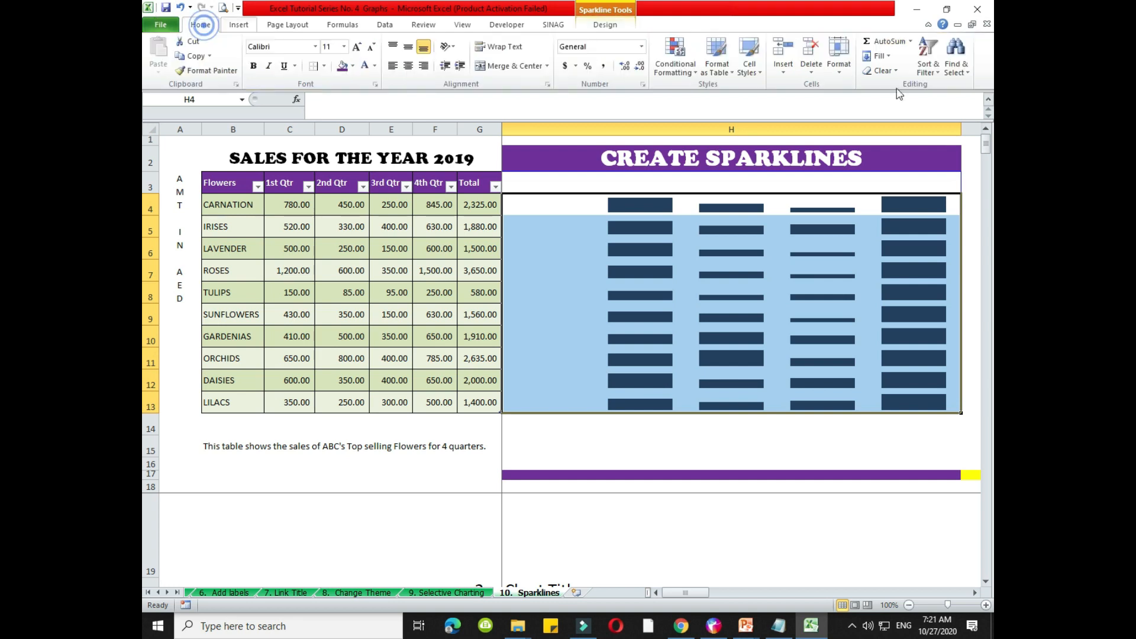
{"action": "left_click", "coordinate": [896, 71]}
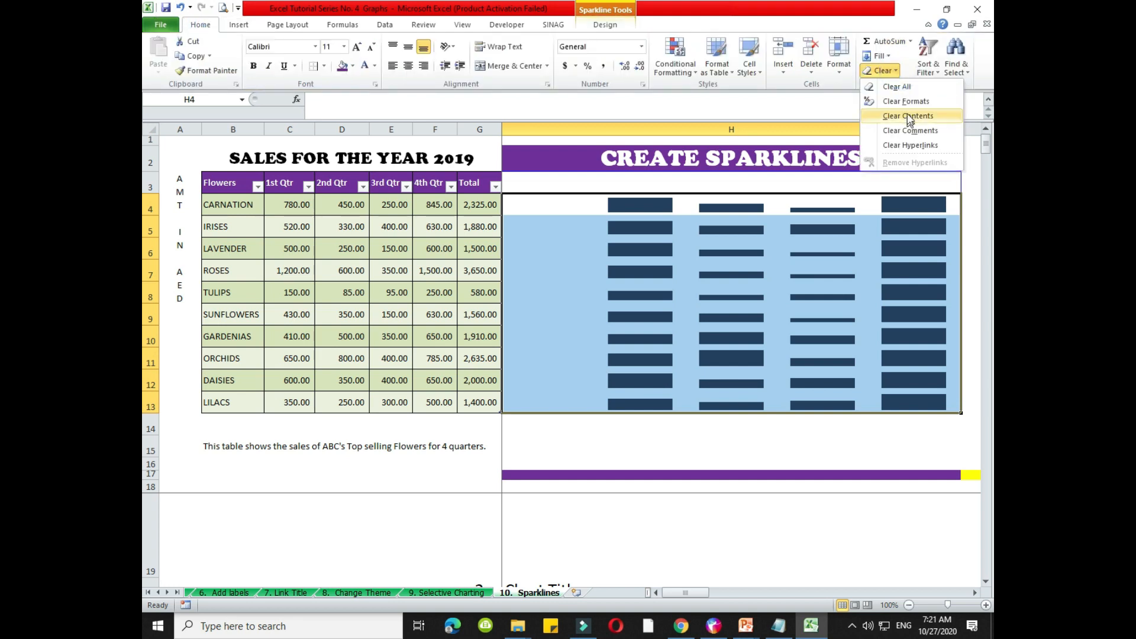
{"action": "left_click", "coordinate": [888, 83]}
{"action": "left_click", "coordinate": [655, 224]}
{"action": "left_click", "coordinate": [591, 198]}
Create line sparklines from the data range B3:F13 in the location range $H$3:$H$13
{"action": "left_click_drag", "start_coordinate": [214, 185], "coordinate": [429, 406]}
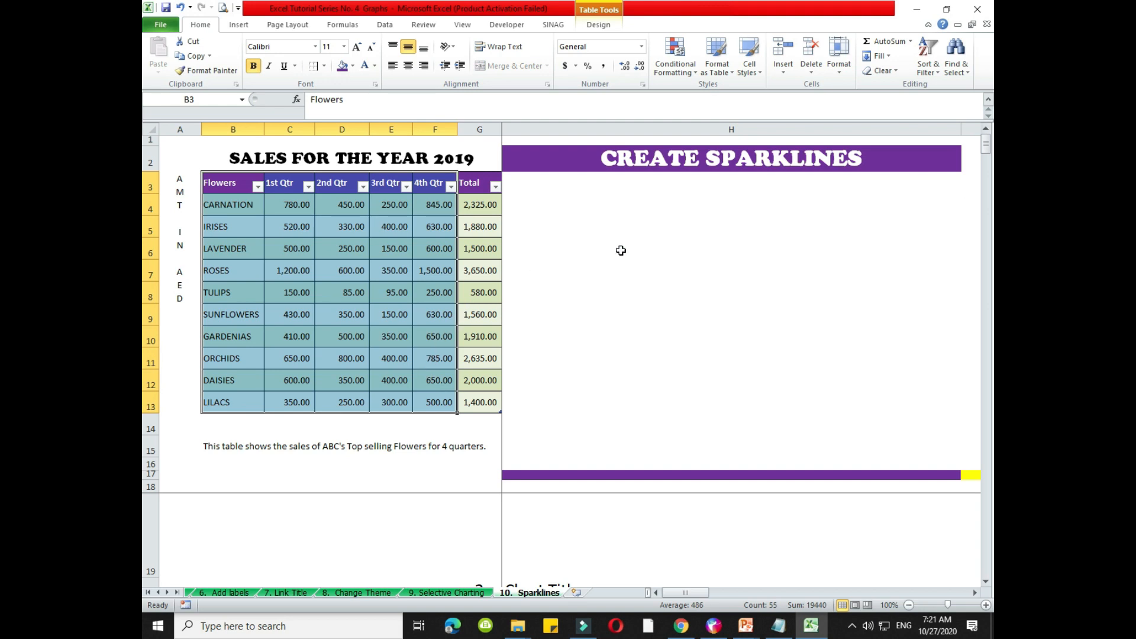
{"action": "left_click", "coordinate": [241, 23]}
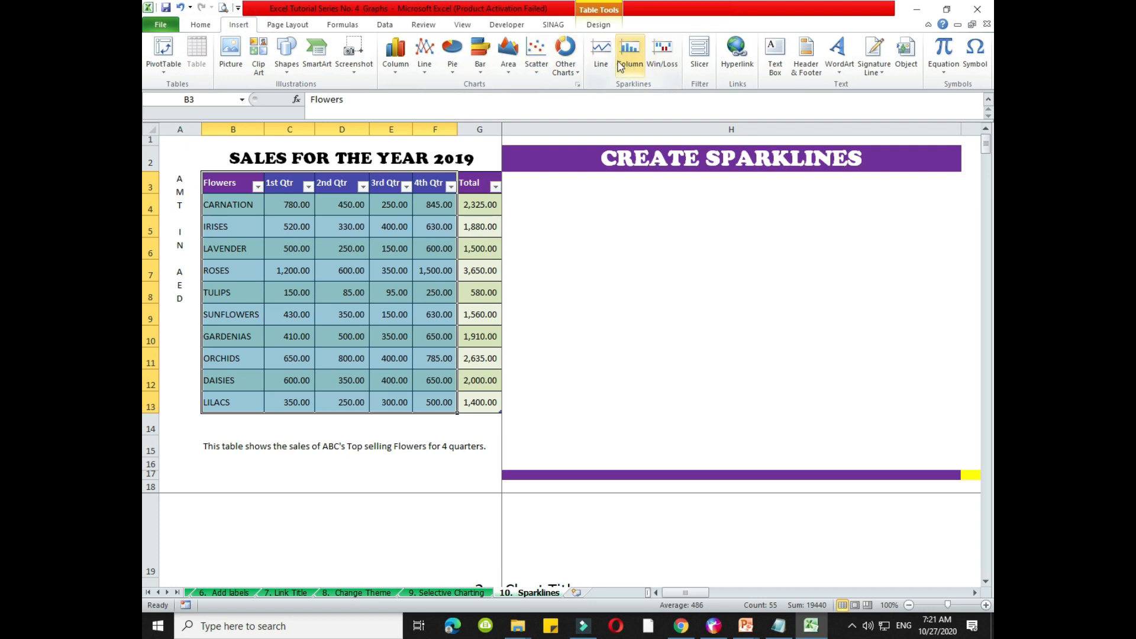
{"action": "left_click", "coordinate": [600, 53]}
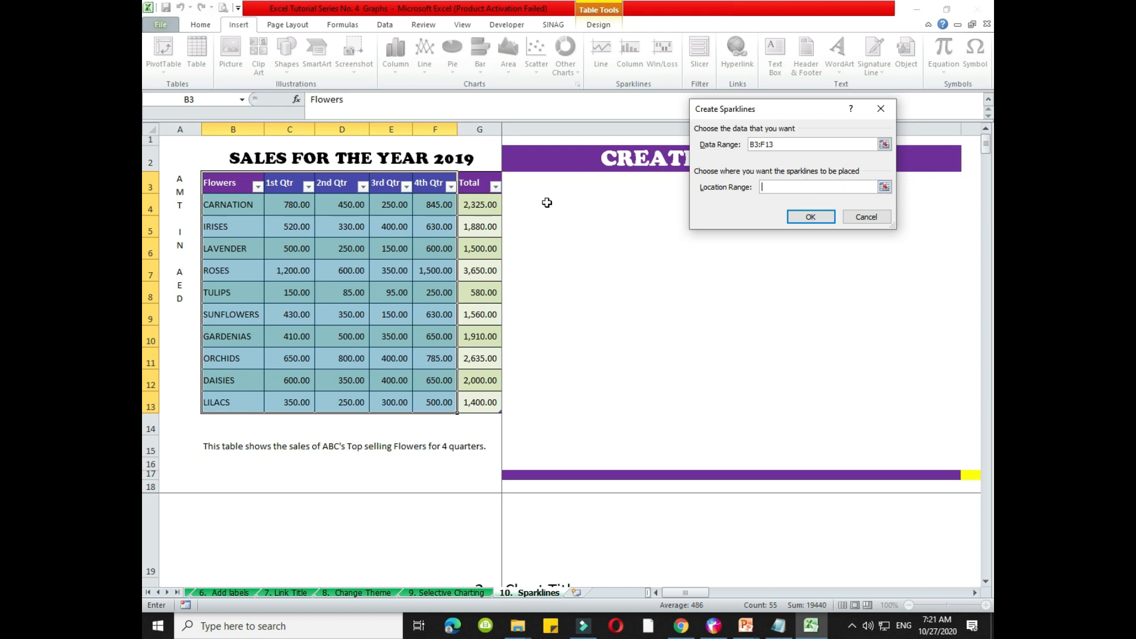
{"action": "left_click_drag", "start_coordinate": [552, 184], "coordinate": [565, 410]}
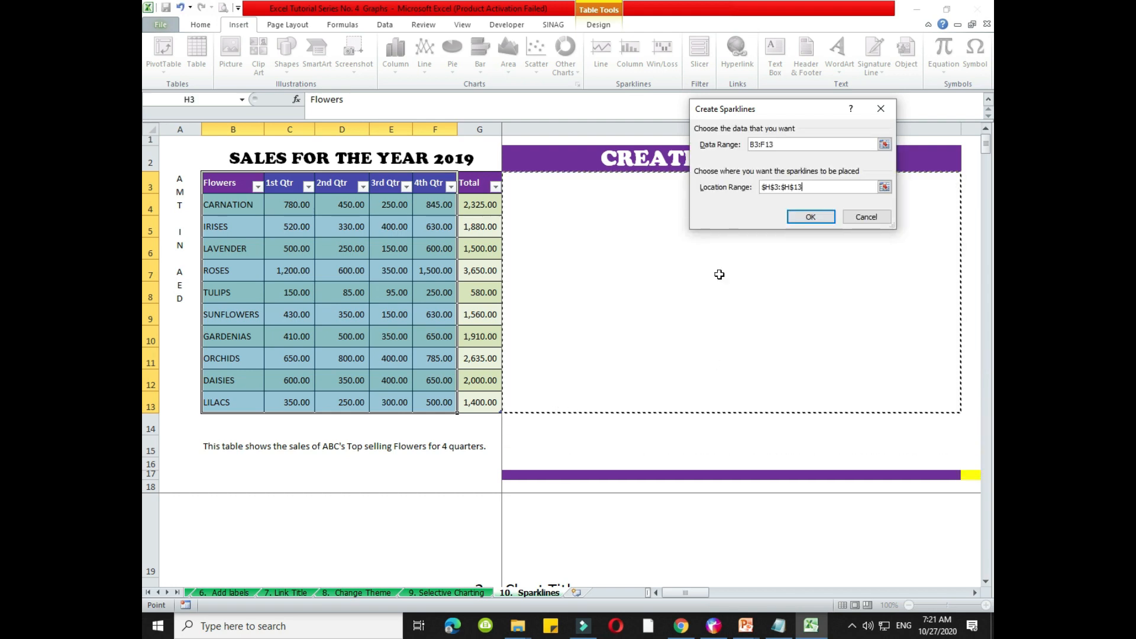
{"action": "left_click", "coordinate": [810, 217]}
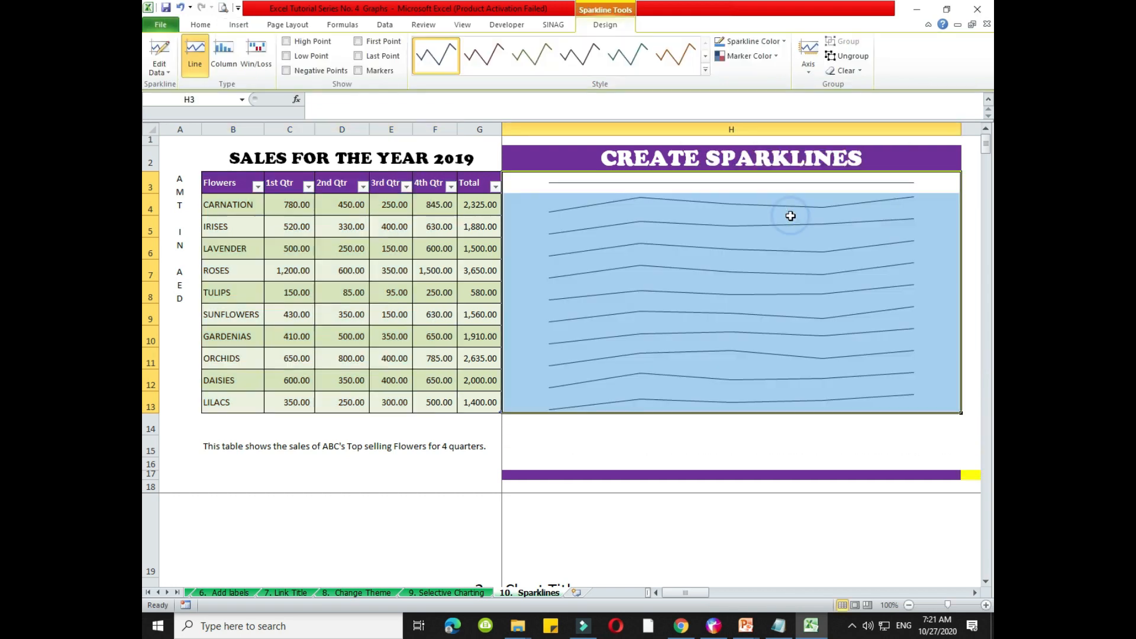
Examine the line sparklines in column H row by row against the flower table
{"action": "left_click", "coordinate": [763, 272]}
{"action": "left_click", "coordinate": [713, 182]}
{"action": "left_click", "coordinate": [713, 207]}
{"action": "left_click", "coordinate": [728, 231]}
{"action": "left_click", "coordinate": [715, 253]}
{"action": "left_click", "coordinate": [744, 291]}
{"action": "left_click", "coordinate": [728, 323]}
{"action": "left_click", "coordinate": [703, 355]}
{"action": "left_click", "coordinate": [699, 388]}
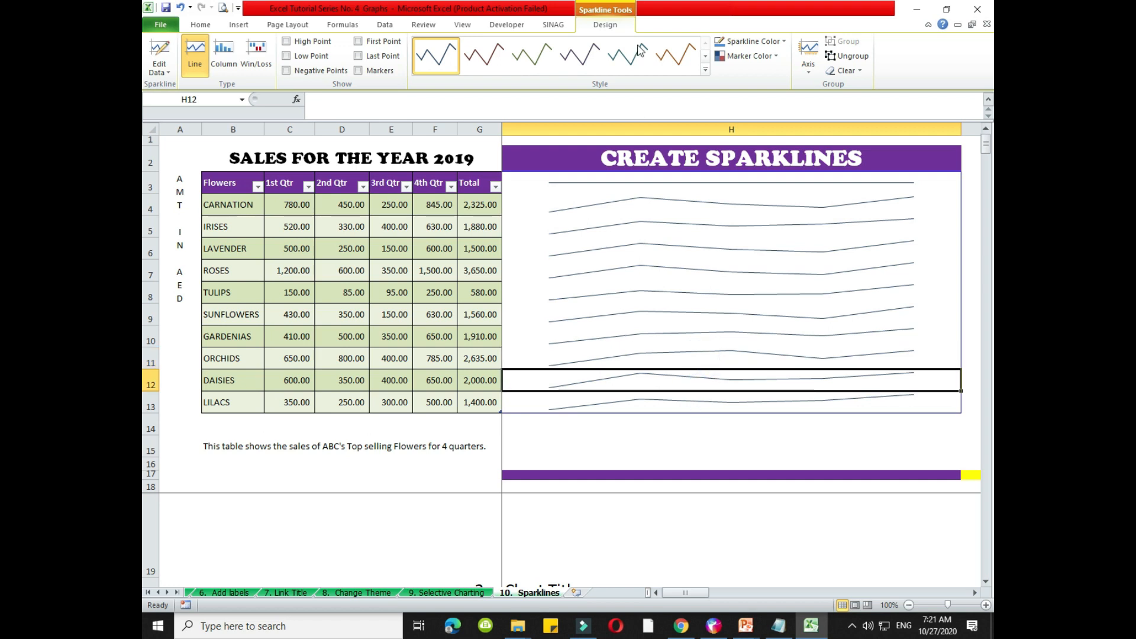
Try the orange style on the line sparklines in H3:H13 and replace it with the green style
{"action": "left_click", "coordinate": [676, 55]}
{"action": "left_click", "coordinate": [636, 224]}
{"action": "left_click_drag", "start_coordinate": [565, 176], "coordinate": [572, 402]}
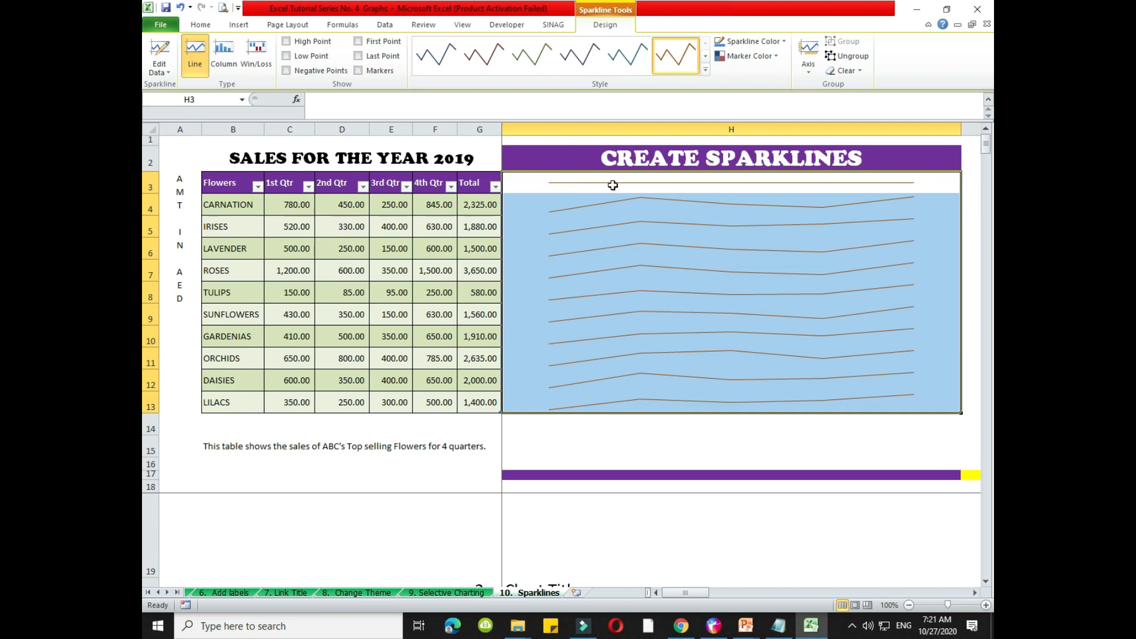
{"action": "left_click", "coordinate": [705, 70]}
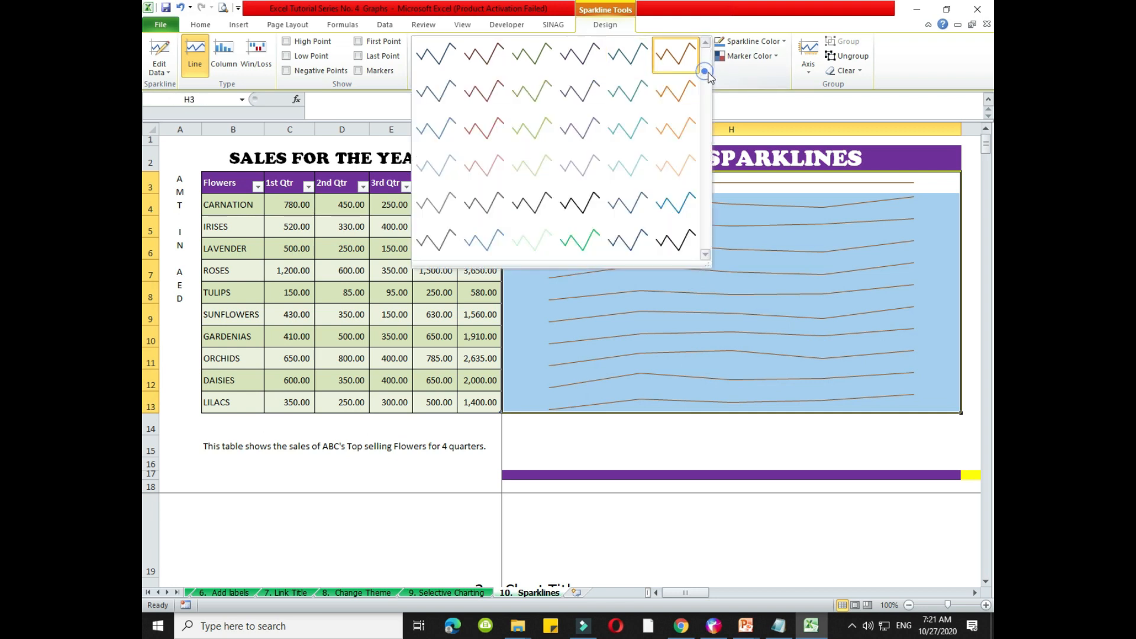
{"action": "left_click", "coordinate": [584, 237]}
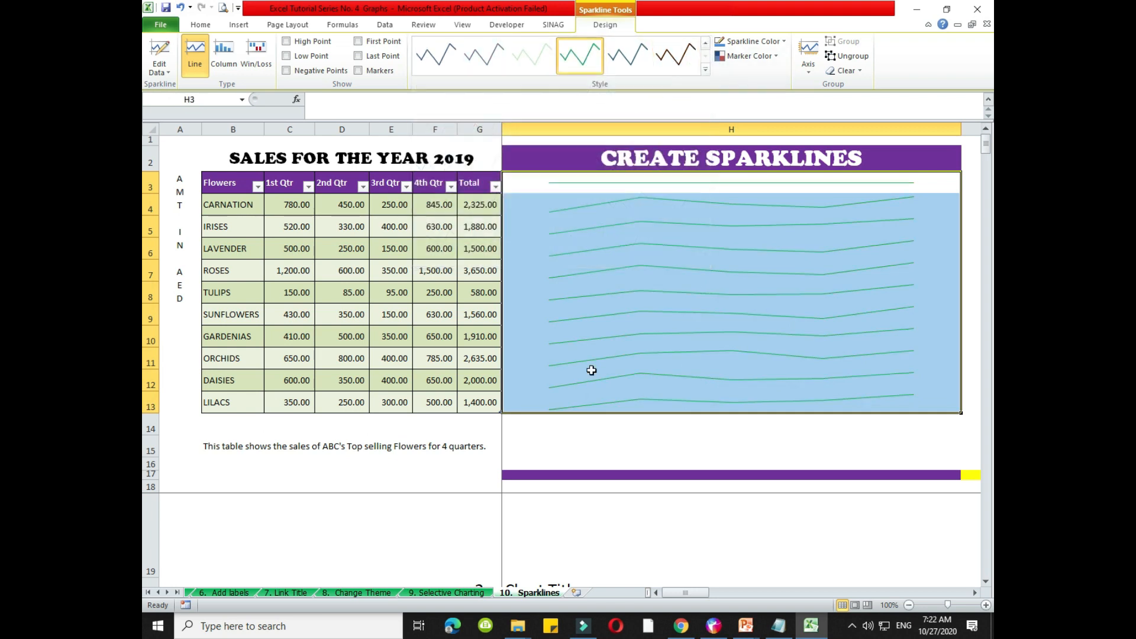
{"action": "left_click", "coordinate": [579, 431]}
{"action": "left_click", "coordinate": [592, 451]}
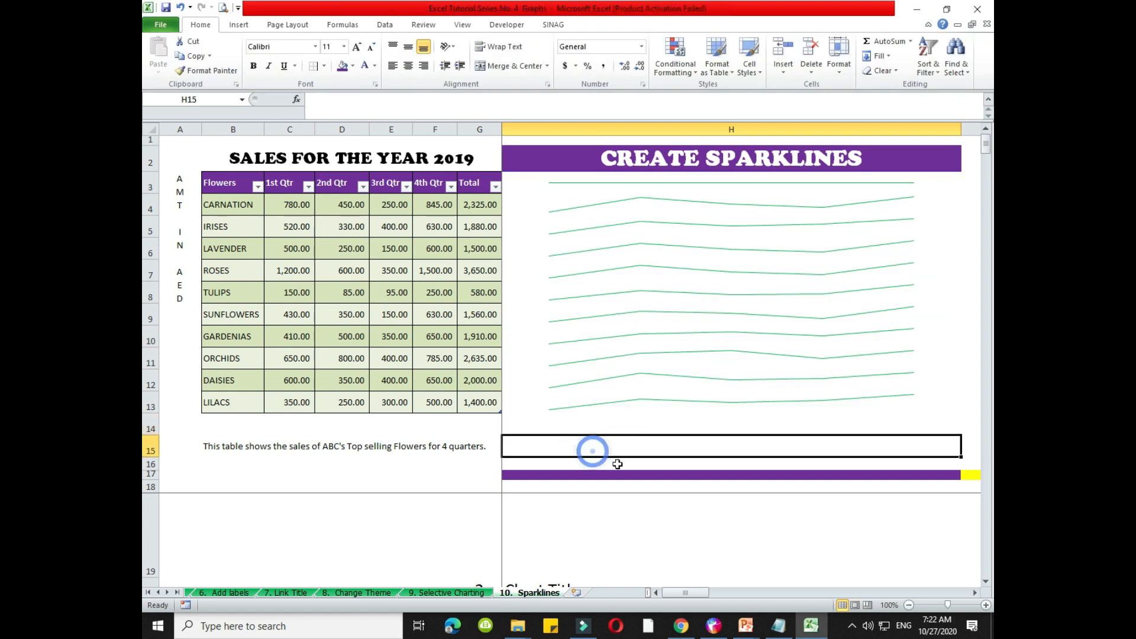
Return to the "Content" sheet at the start of the workbook to view the list of topics
{"action": "left_click", "coordinate": [637, 517]}
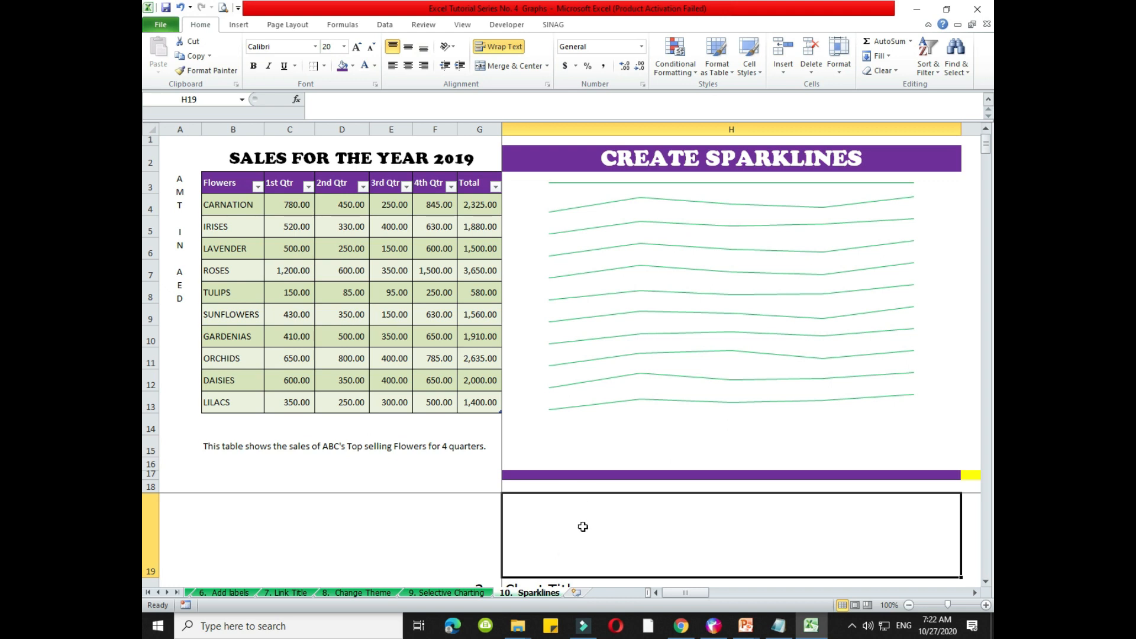
{"action": "key", "text": "Left"}
{"action": "key", "text": "Left"}
{"action": "key", "text": "Left"}
{"action": "key", "text": "Left"}
{"action": "key", "text": "Left"}
{"action": "key", "text": "Left"}
{"action": "key", "text": "Left"}
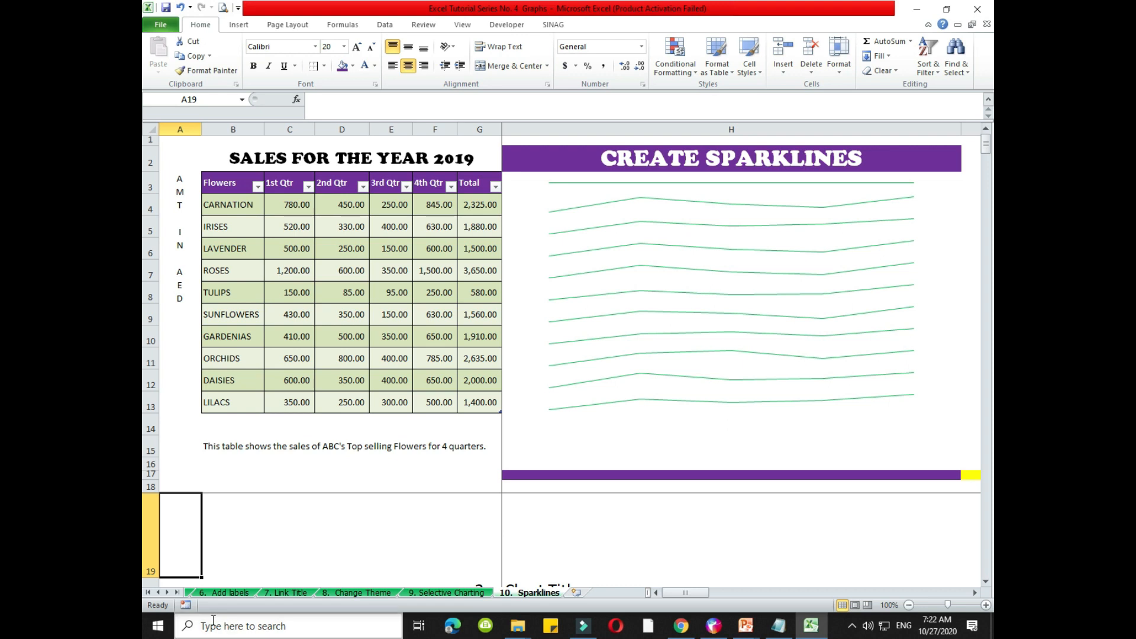
{"action": "left_click", "coordinate": [159, 593]}
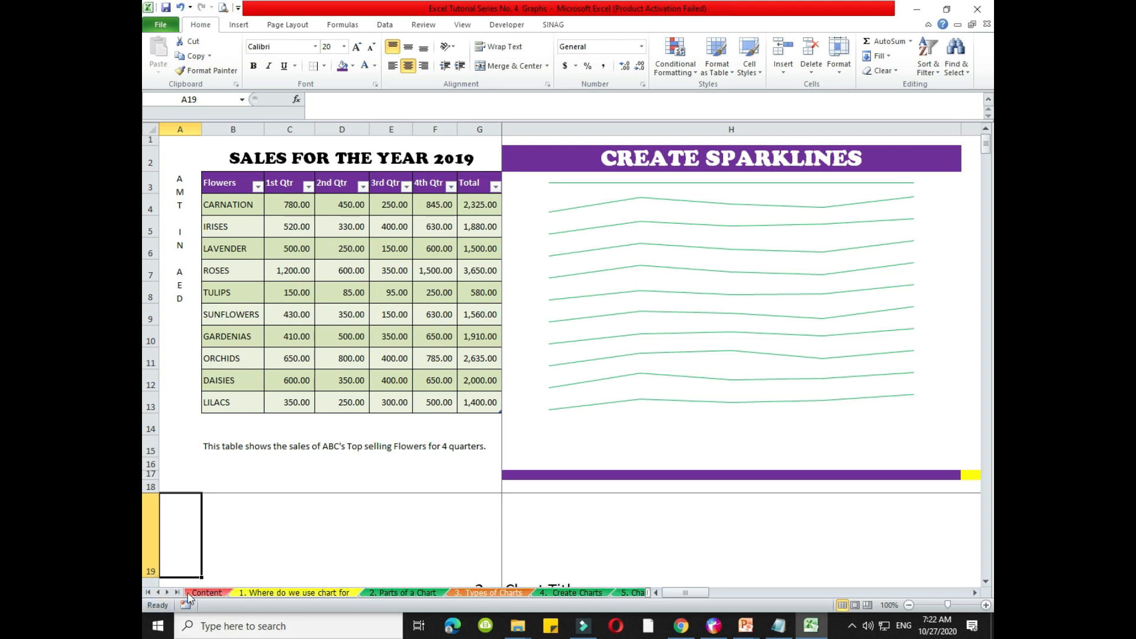
{"action": "left_click", "coordinate": [207, 593]}
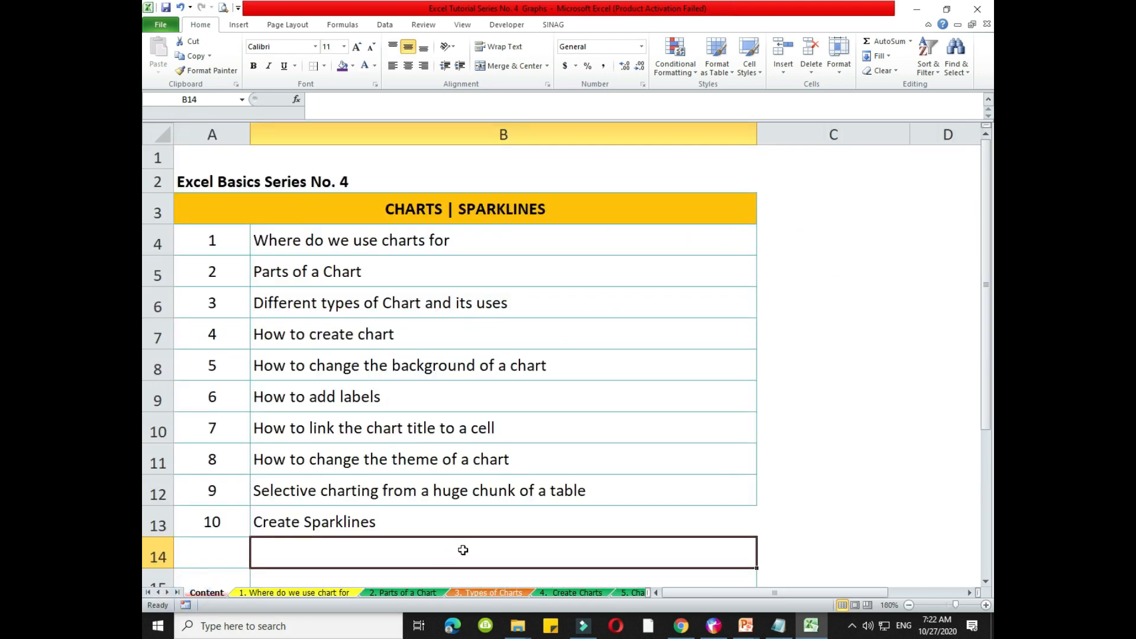